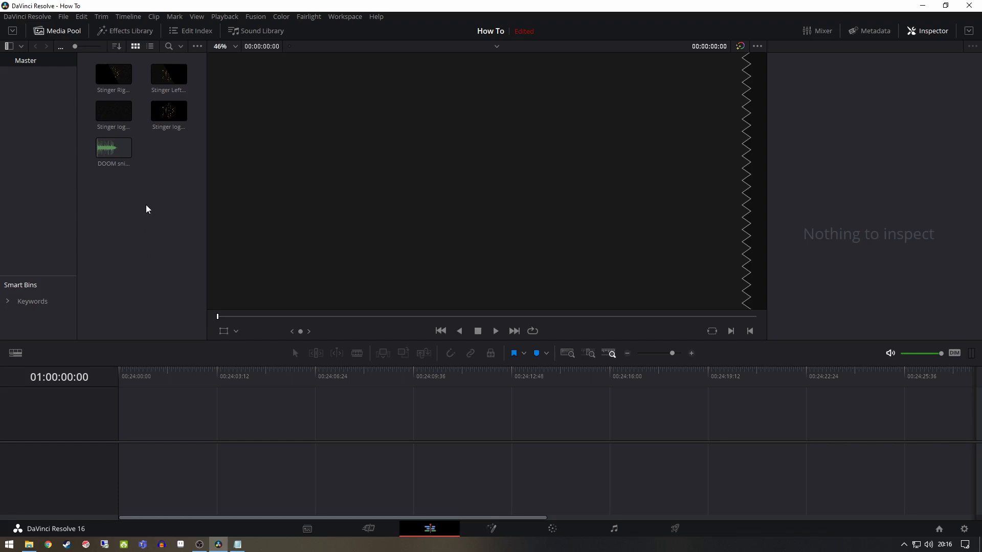
# Create a Fusion composition clip named Stinger with a duration of 4 seconds at 60 frames per second
pyautogui.rightClick(151, 190)
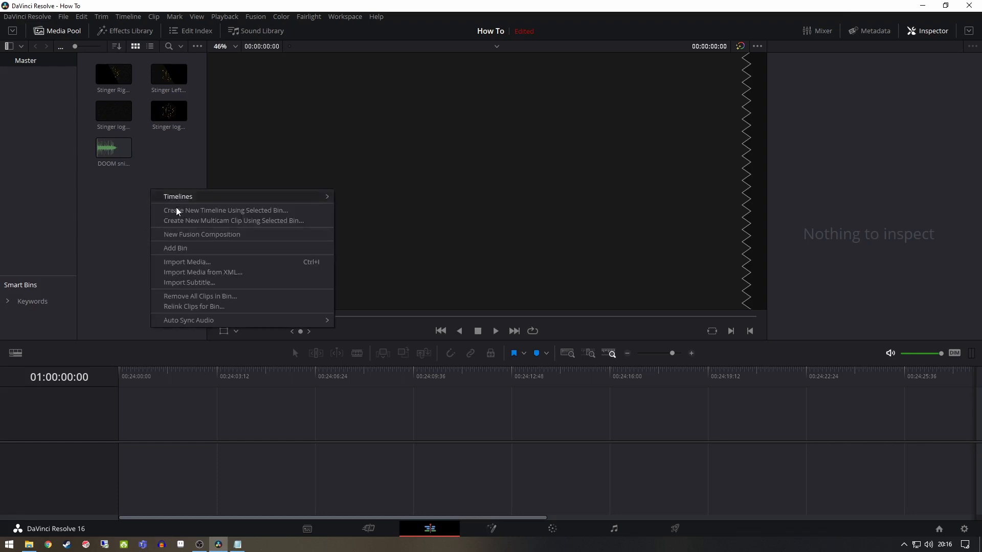
pyautogui.click(214, 237)
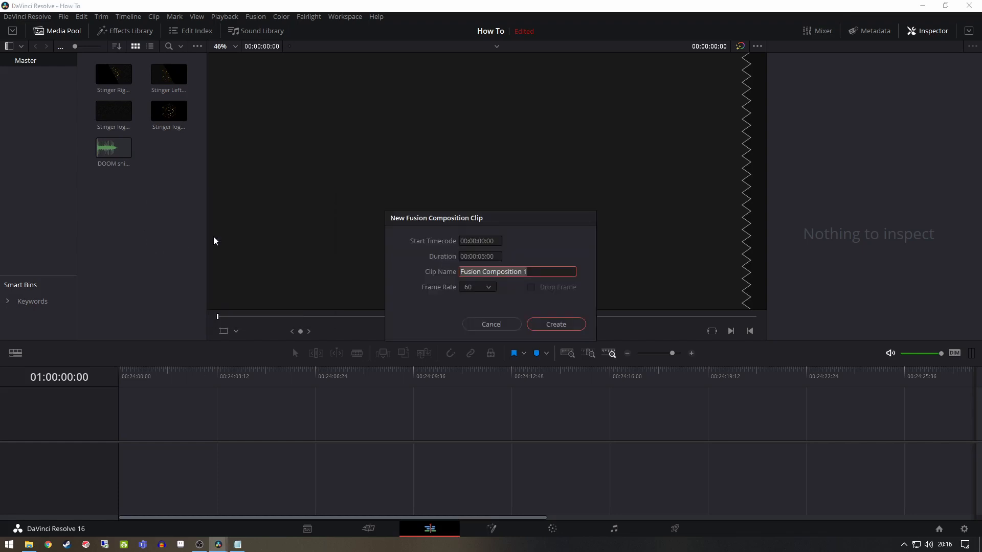
pyautogui.write('Stinger')
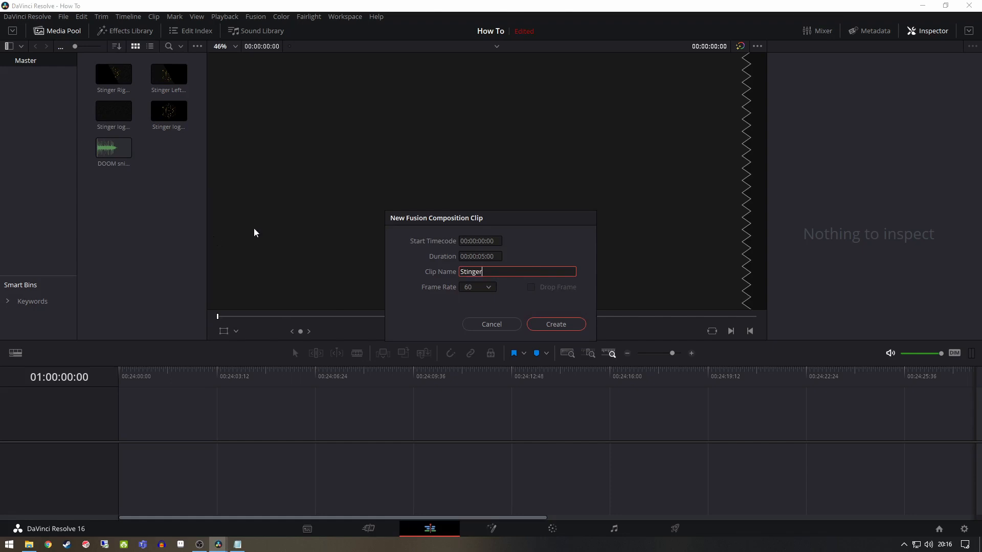
pyautogui.click(485, 257)
pyautogui.click(487, 256)
pyautogui.write('4')
pyautogui.click(560, 324)
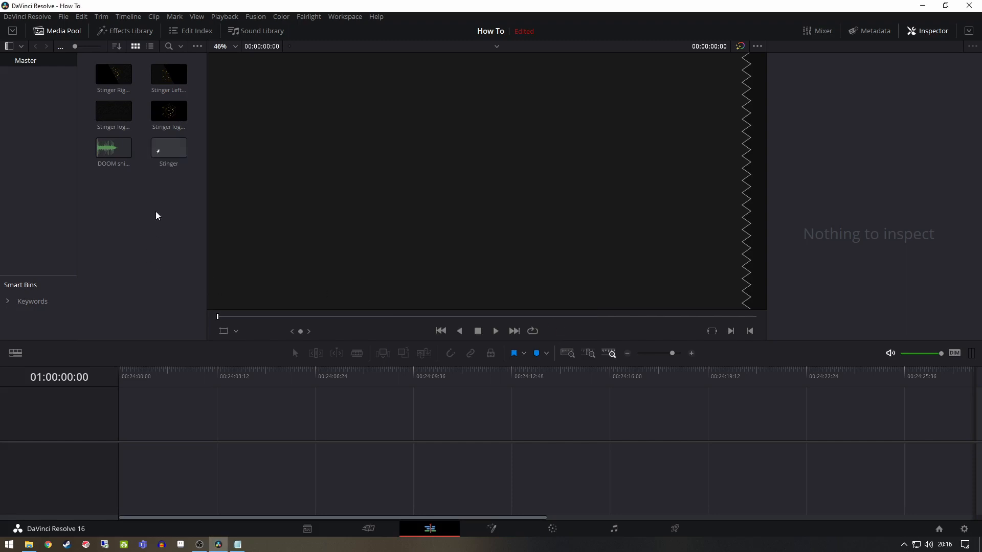
# Open the Stinger composition in Fusion and add the Stinger Left, Stinger Right, Stinger logo and Stinger logo BG images to the node graph
pyautogui.click(172, 151)
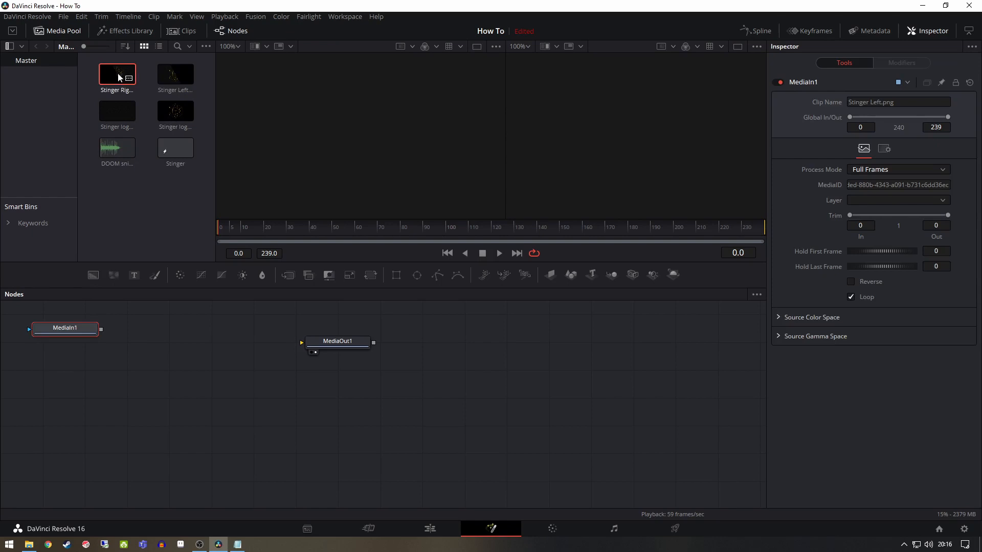
pyautogui.moveTo(118, 73); pyautogui.dragTo(60, 360)
pyautogui.moveTo(176, 111); pyautogui.dragTo(66, 414)
pyautogui.moveTo(117, 110); pyautogui.dragTo(72, 463)
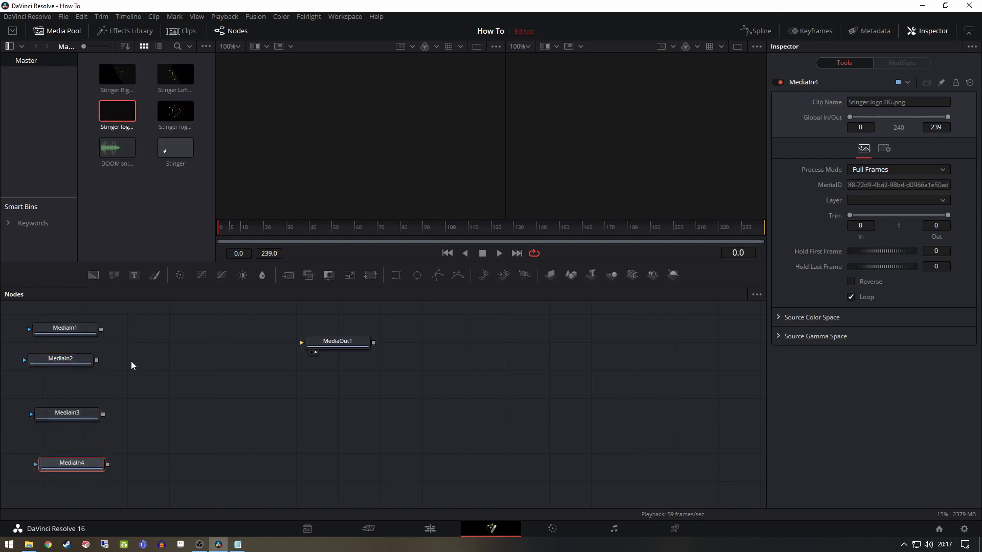
# Show the Stinger Left image in the first viewer and the Stinger Right image in the second, checking the Stinger logo image in between
pyautogui.click(75, 333)
pyautogui.press('1')
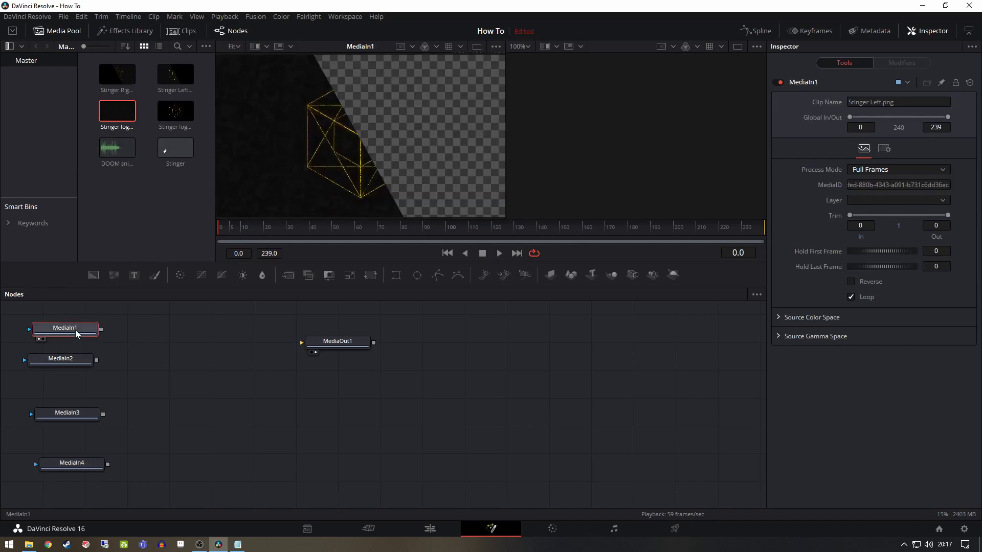
pyautogui.moveTo(62, 361); pyautogui.dragTo(593, 172)
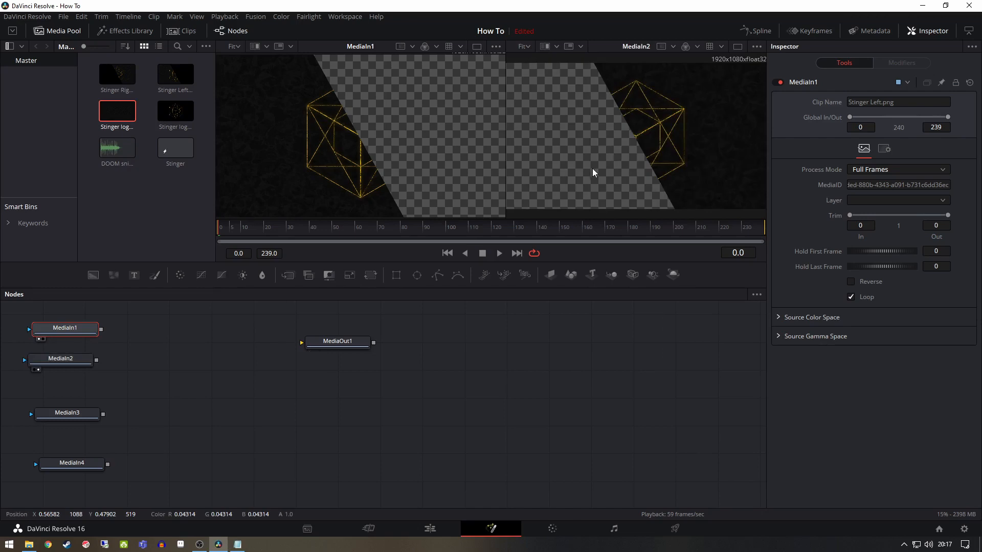
pyautogui.click(56, 361)
pyautogui.click(70, 418)
pyautogui.press('2')
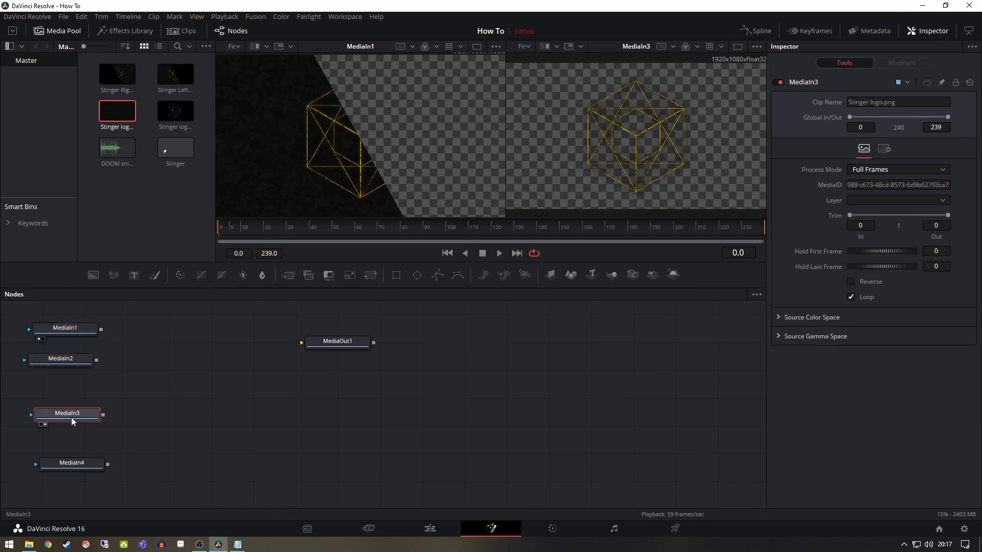
pyautogui.click(71, 363)
pyautogui.press('2')
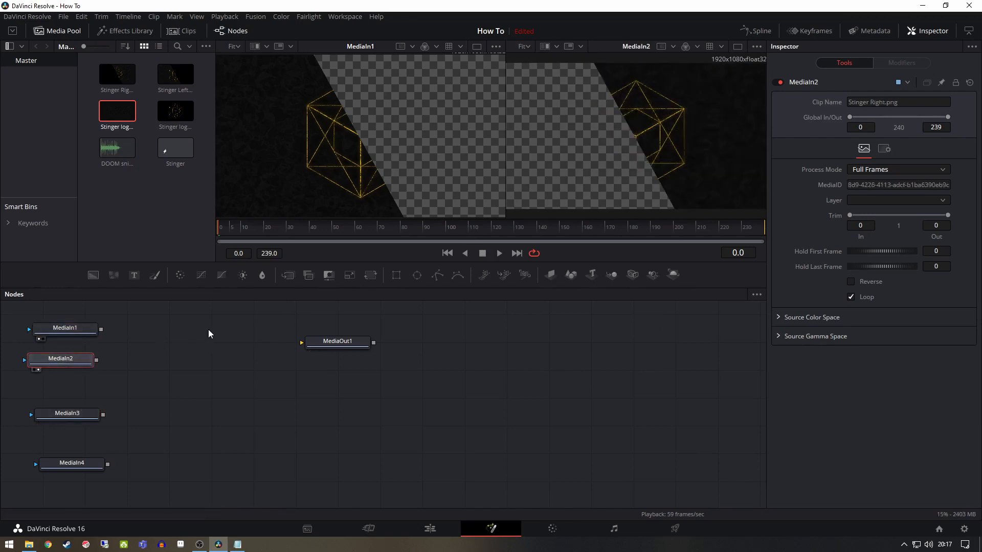
# Add a Transform node after each of the Stinger Left and Stinger Right media nodes
pyautogui.click(69, 332)
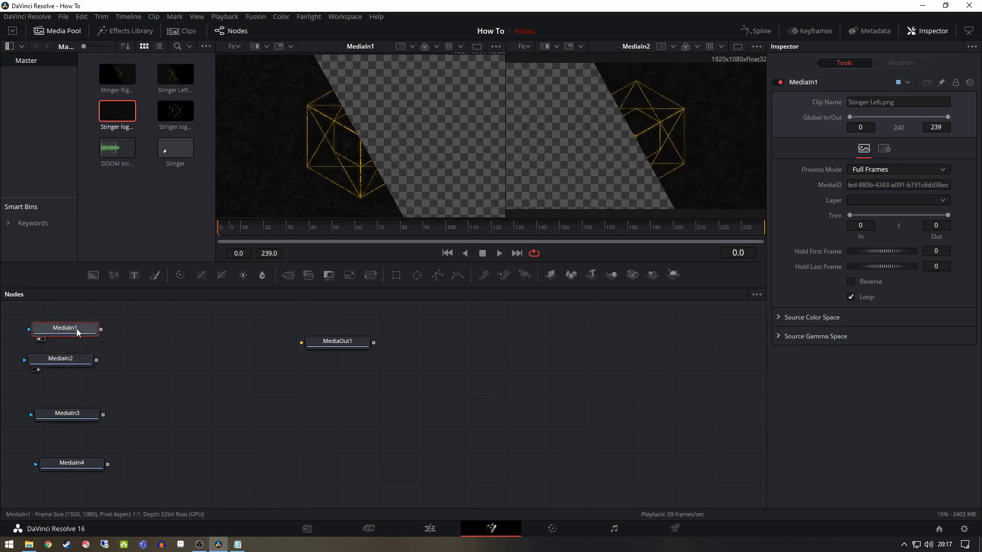
pyautogui.click(373, 275)
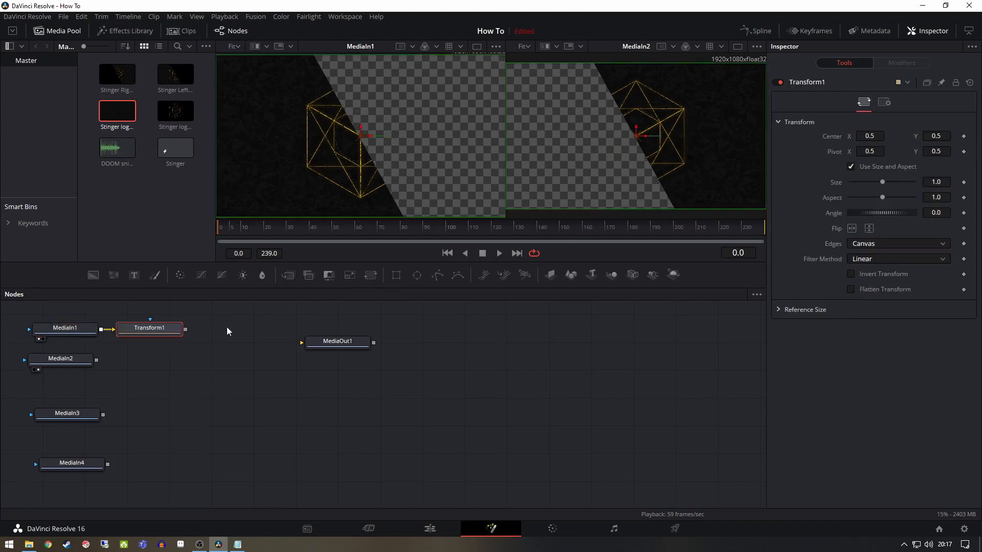
pyautogui.click(69, 362)
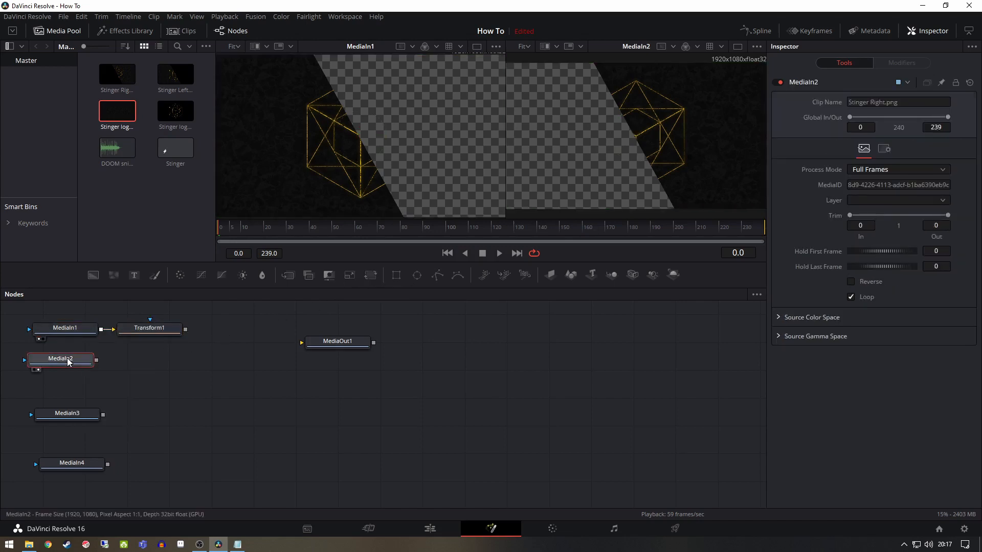
pyautogui.hotkey('shift', 'space')
pyautogui.write('trans')
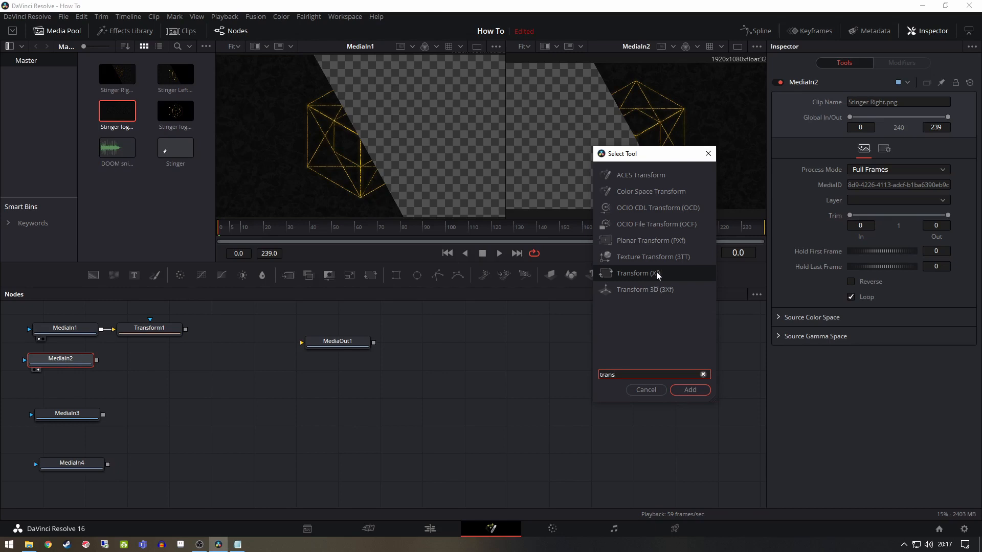
pyautogui.click(683, 392)
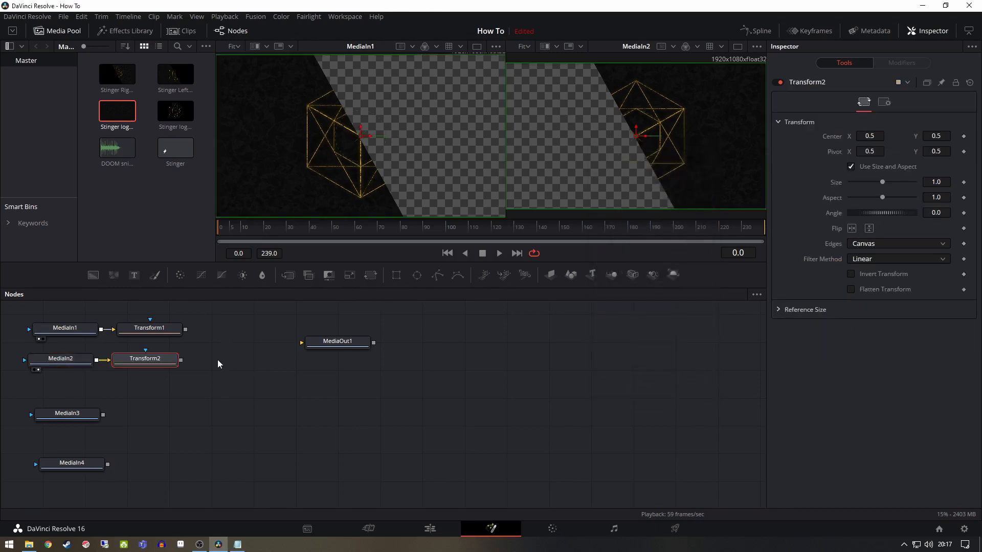
# Keyframe Transform1's Center at frames 0 and 60, moving the frame 0 position off the left side of the image, and view the node
pyautogui.click(159, 325)
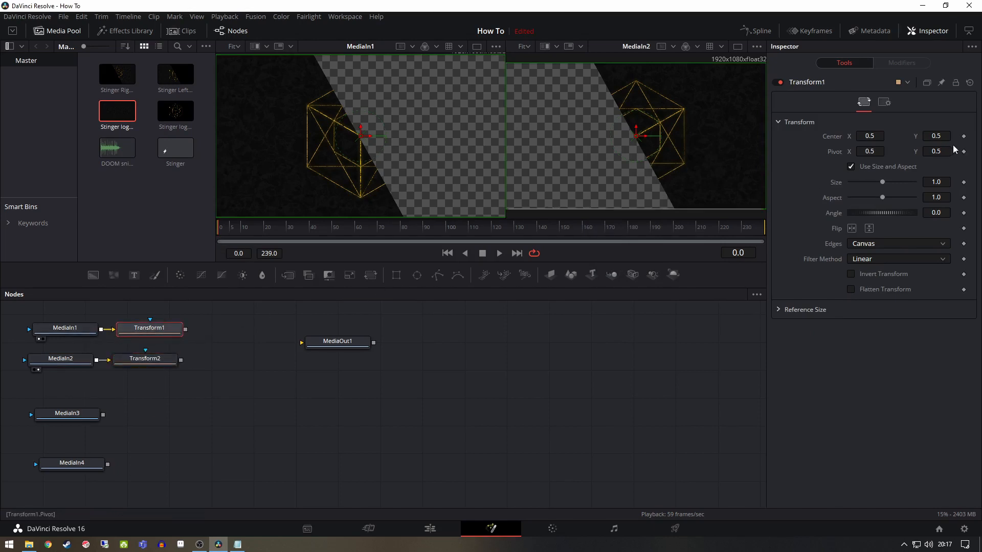
pyautogui.click(964, 136)
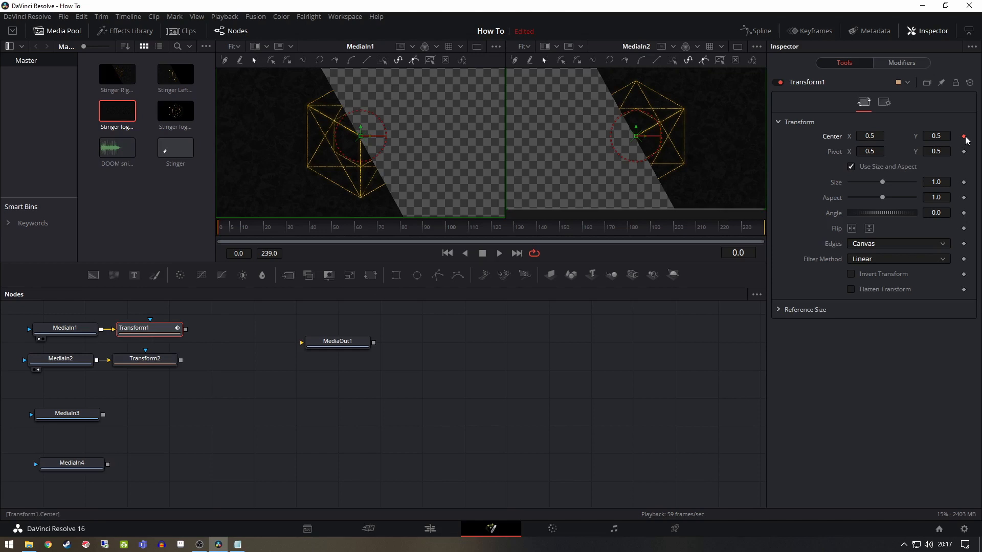
pyautogui.click(354, 232)
pyautogui.click(964, 137)
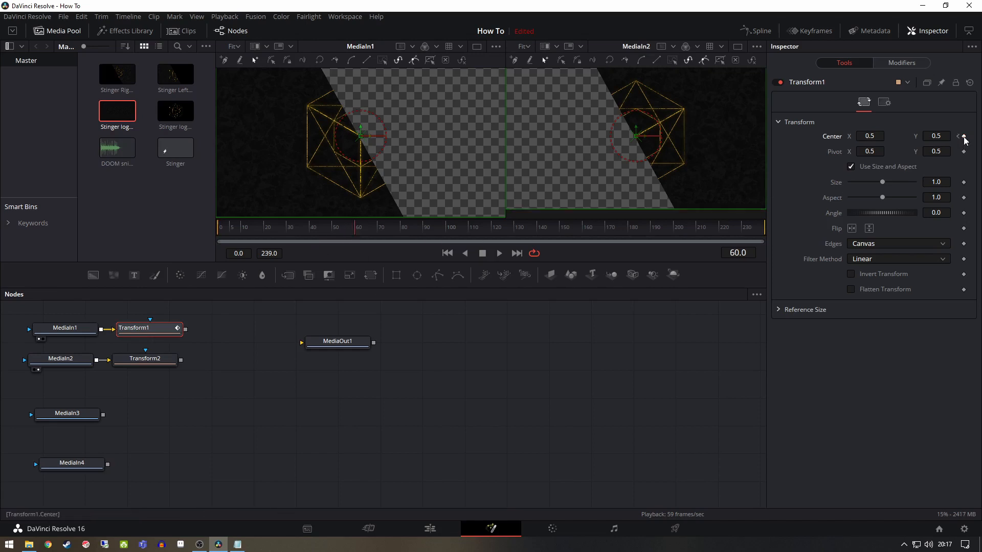
pyautogui.click(959, 137)
pyautogui.moveTo(368, 138); pyautogui.dragTo(183, 140)
pyautogui.press('1')
# Move Transform2's Center off the right side of the image to X about 1.168 and keyframe it at frame 0
pyautogui.click(149, 360)
pyautogui.press('2')
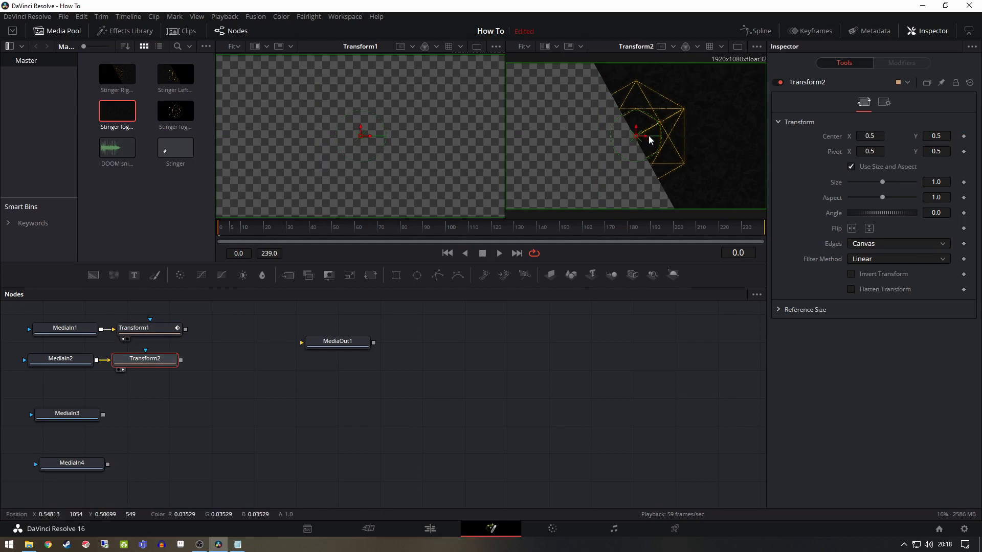
pyautogui.moveTo(642, 136); pyautogui.dragTo(815, 140)
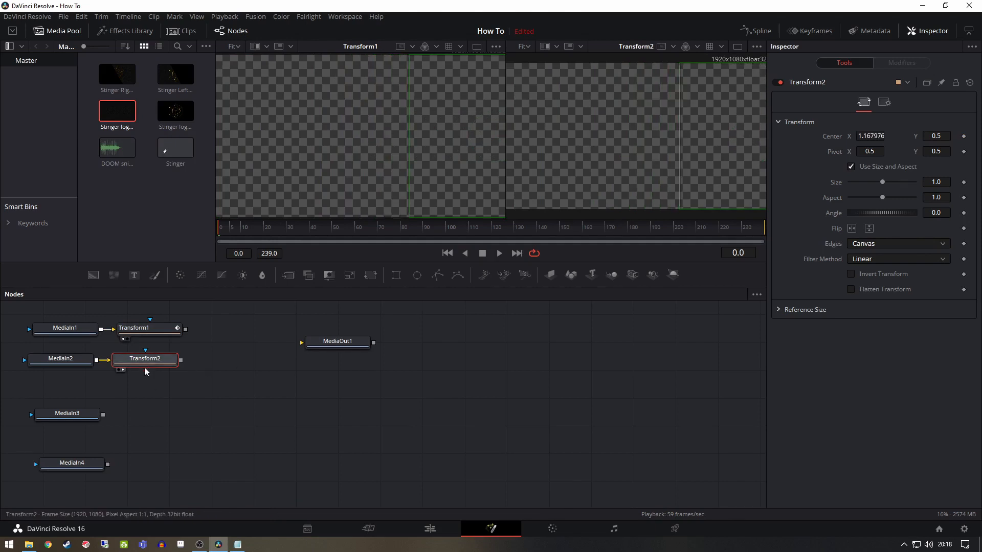
pyautogui.click(963, 136)
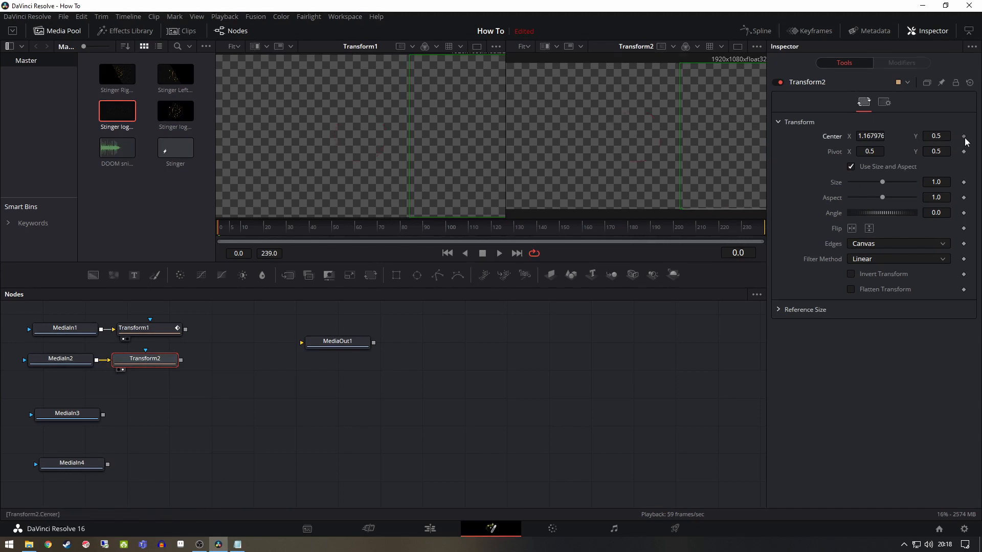
# Keyframe Transform2's Center at frame 60 with X set to 0.5
pyautogui.click(355, 227)
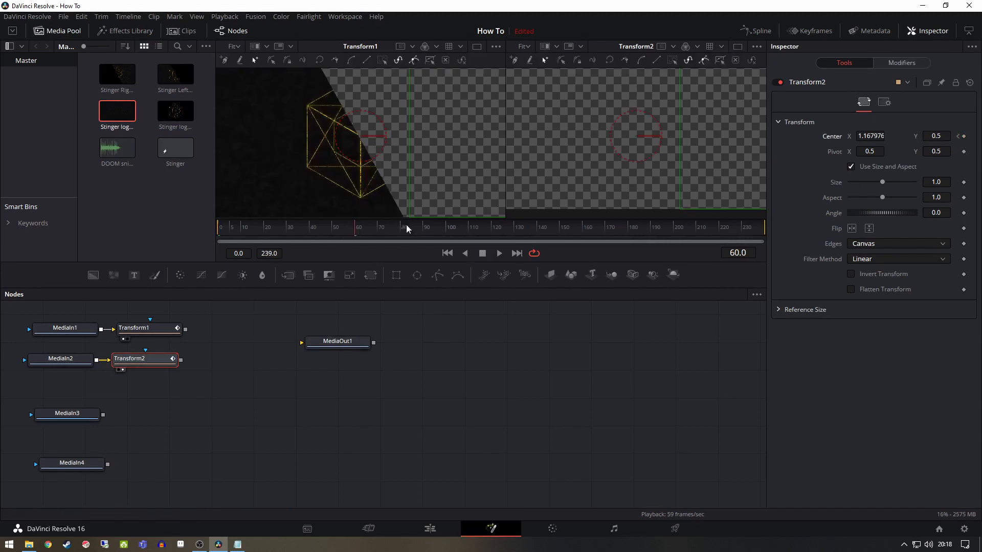
pyautogui.click(965, 137)
pyautogui.click(871, 137)
pyautogui.doubleClick(872, 137)
pyautogui.write('0.5')
pyautogui.press('Tab')
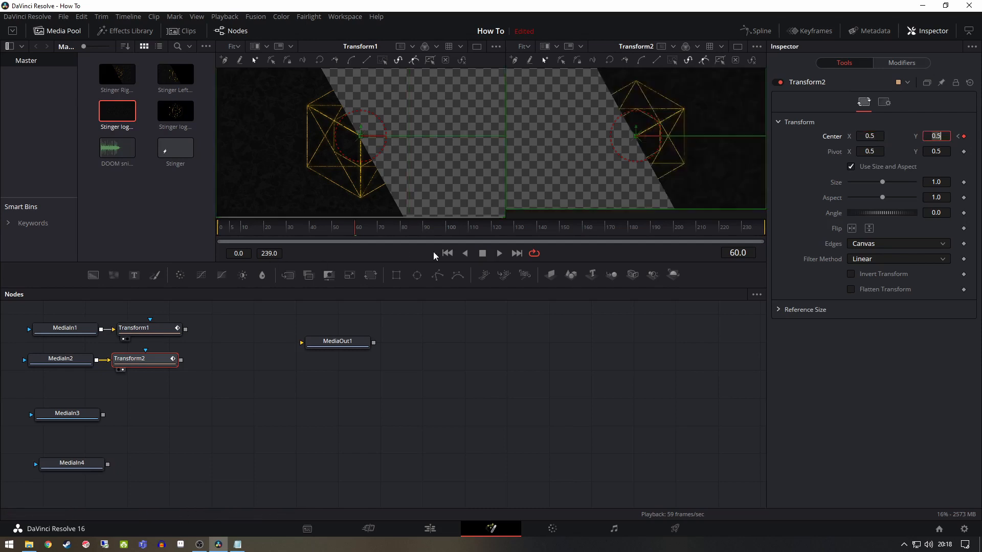
# Play the composition from the start to check both halves sliding in, and stop playback
pyautogui.click(448, 254)
pyautogui.press('BackSpace')
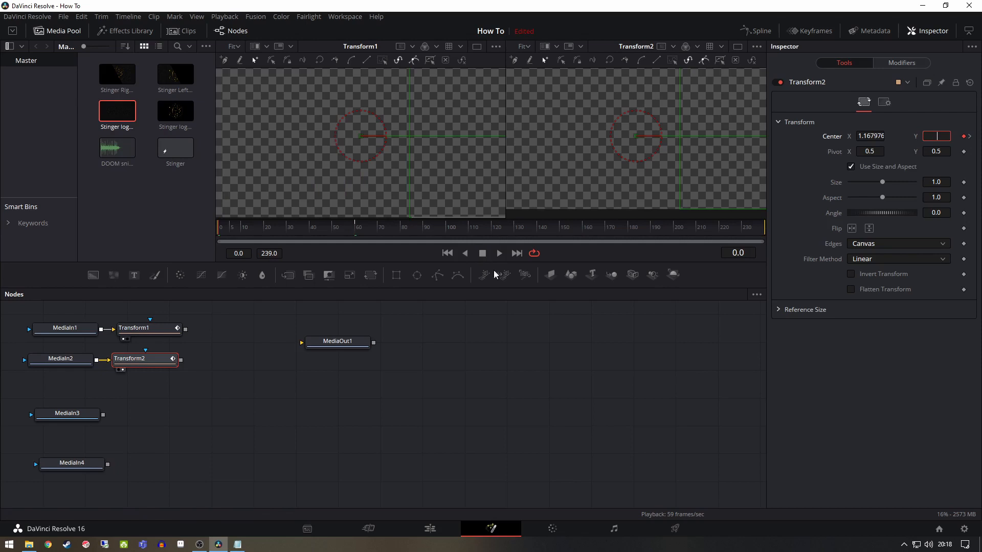
pyautogui.click(501, 254)
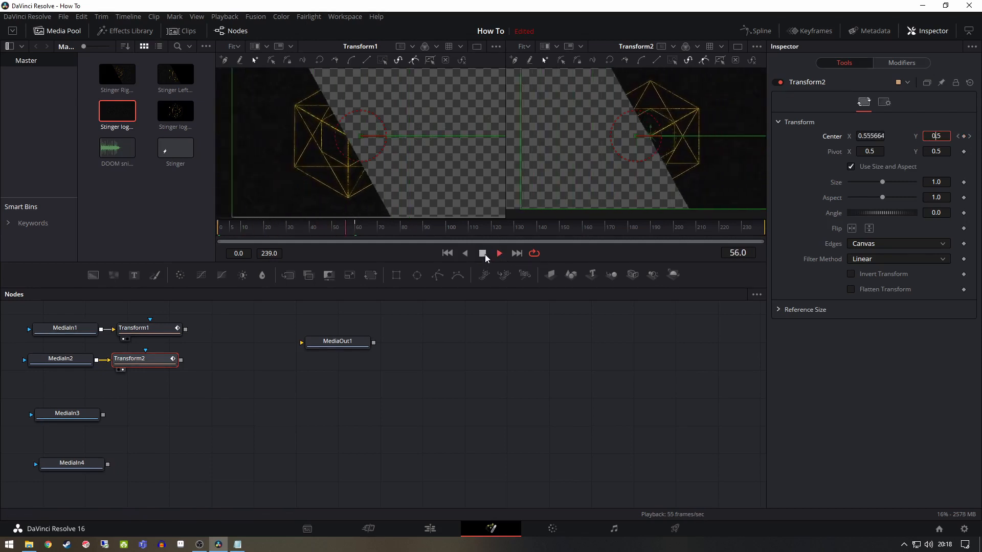
pyautogui.click(485, 253)
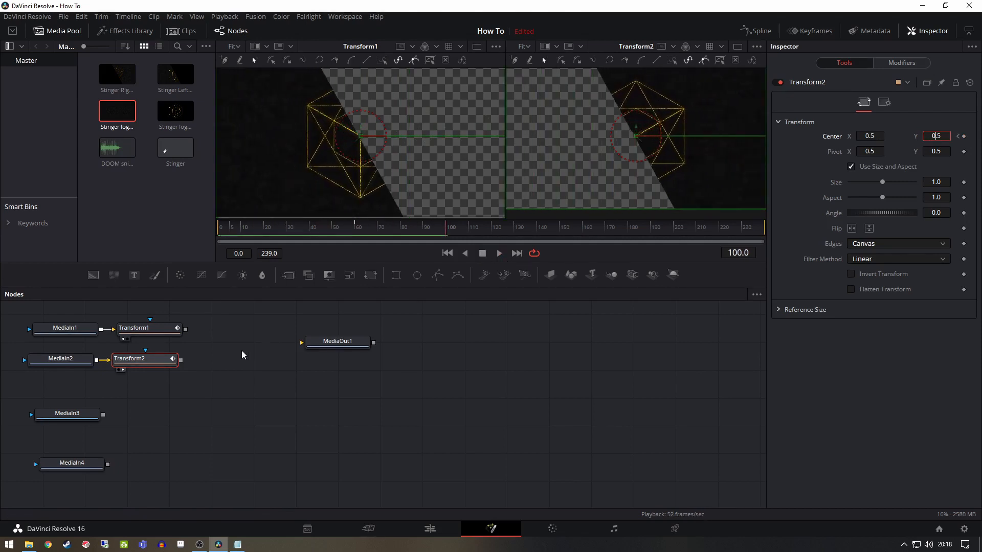
pyautogui.click(207, 339)
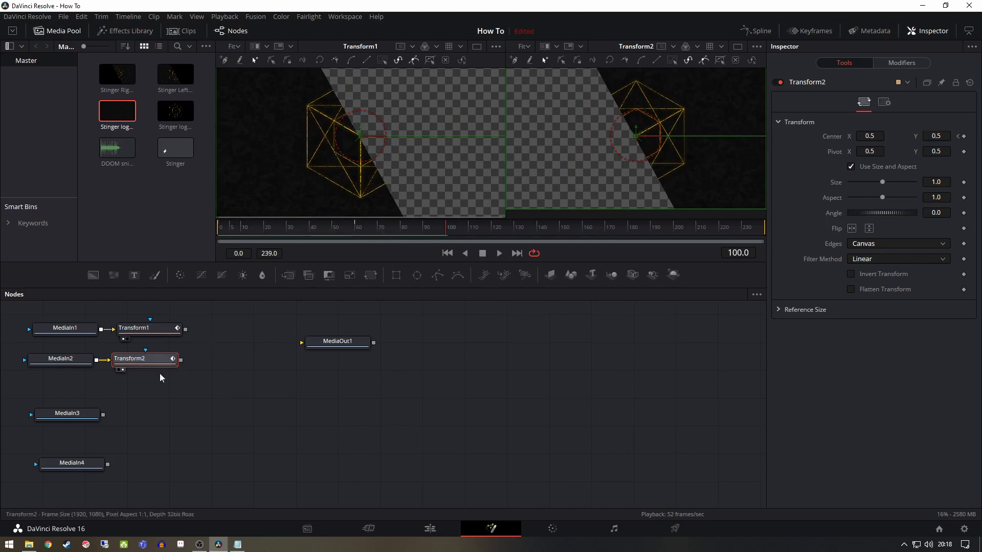
# Show the Stinger logo image in the first viewer and the Stinger logo BG image in the second
pyautogui.click(81, 415)
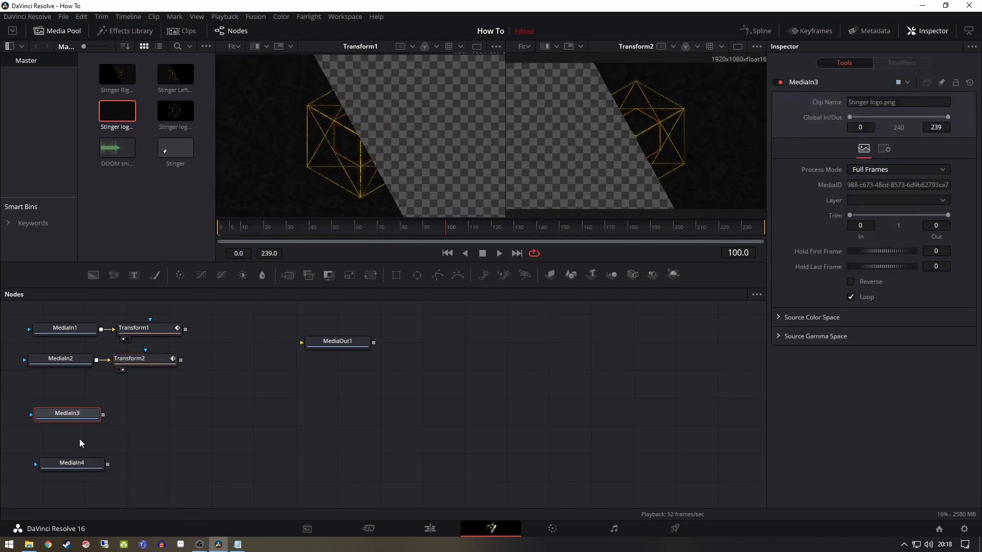
pyautogui.press('1')
pyautogui.click(78, 465)
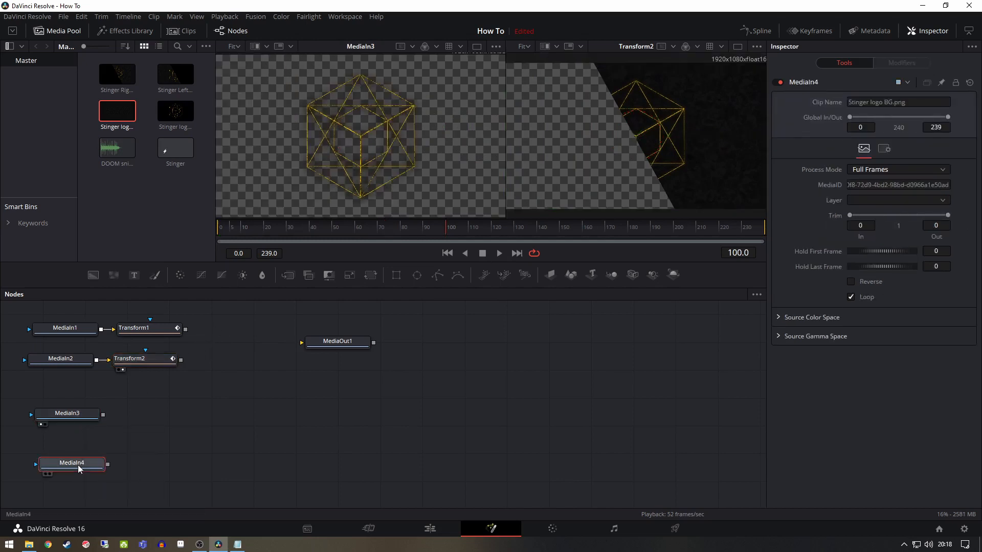
pyautogui.press('2')
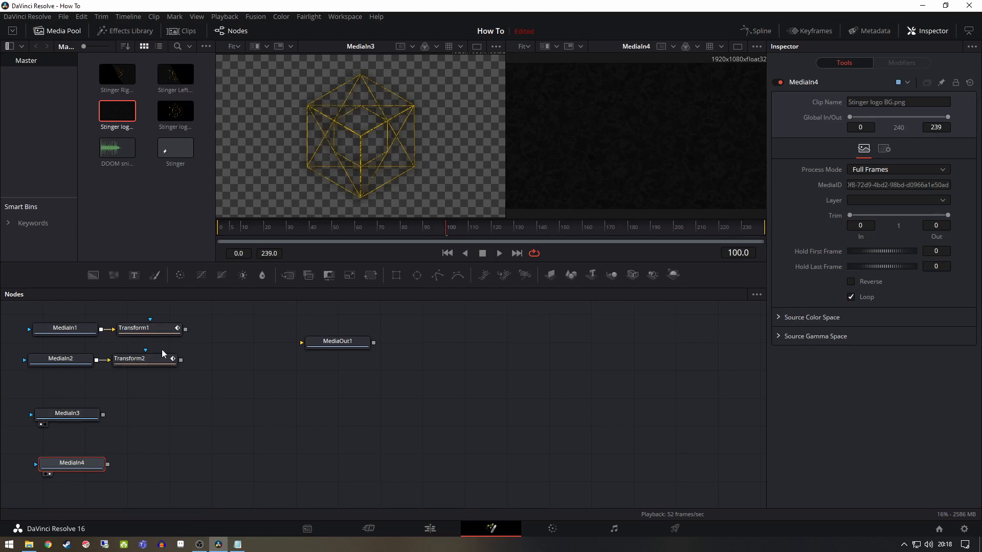
# Set the global in point of the Stinger logo and Stinger logo BG media nodes to frame 60
pyautogui.click(354, 231)
pyautogui.press('Right')
pyautogui.click(153, 426)
pyautogui.click(68, 416)
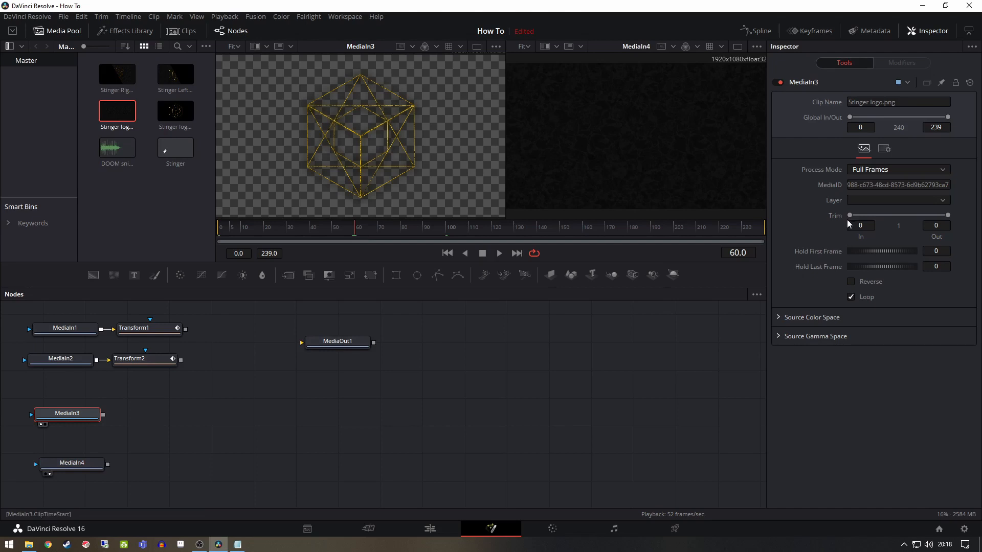
pyautogui.moveTo(850, 117); pyautogui.dragTo(873, 119)
pyautogui.click(89, 467)
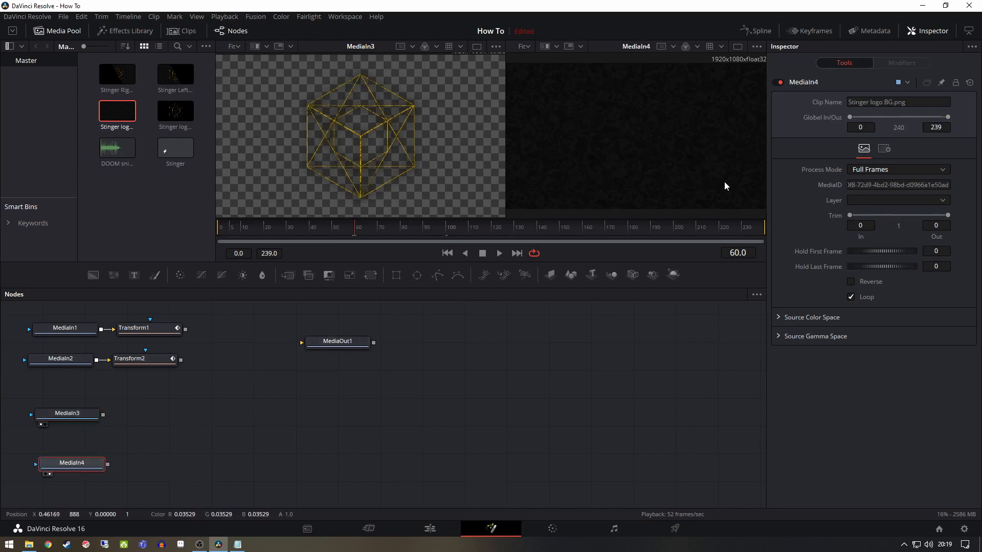
pyautogui.moveTo(852, 118); pyautogui.dragTo(875, 117)
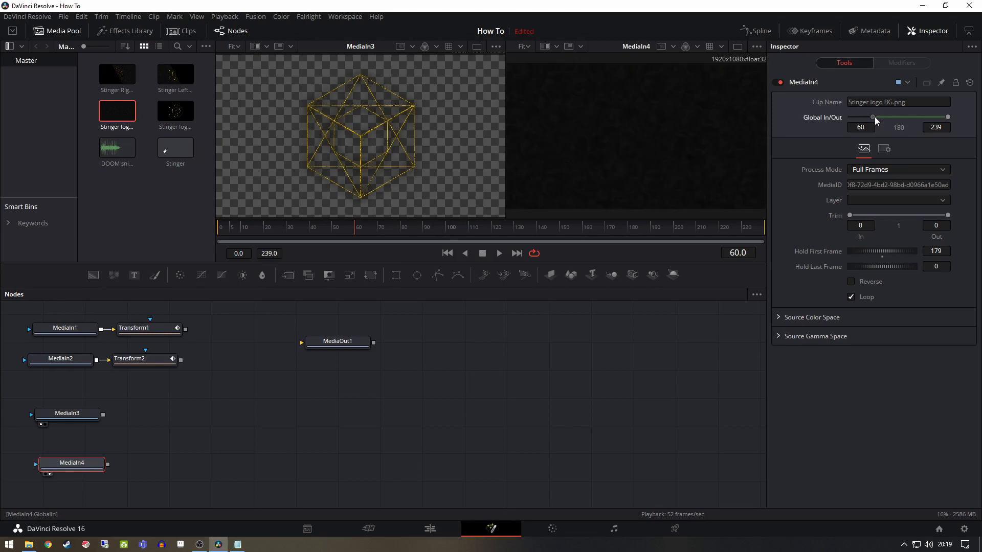
# Move the playhead to frame 140 and shorten the Stinger logo media node's global out point to frame 135
pyautogui.click(147, 332)
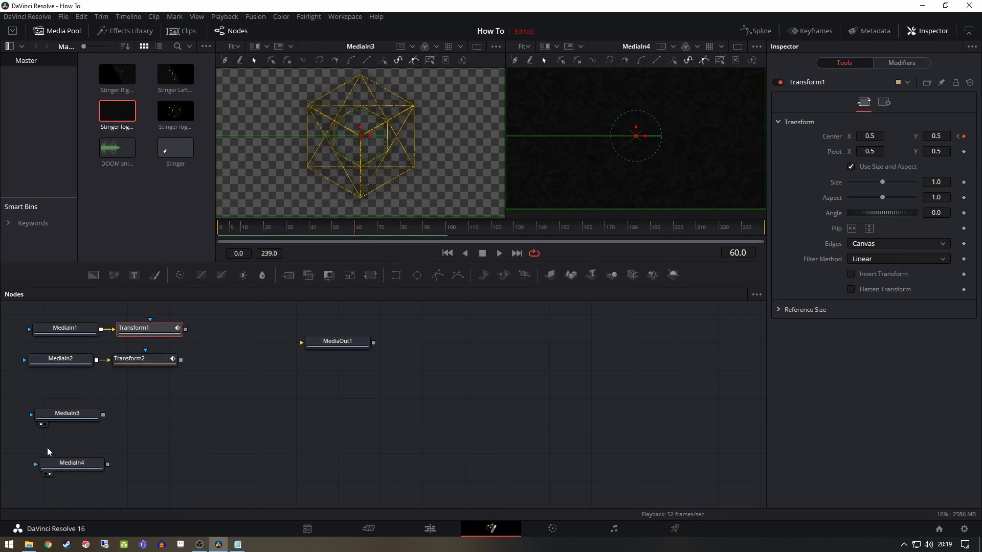
pyautogui.click(66, 413)
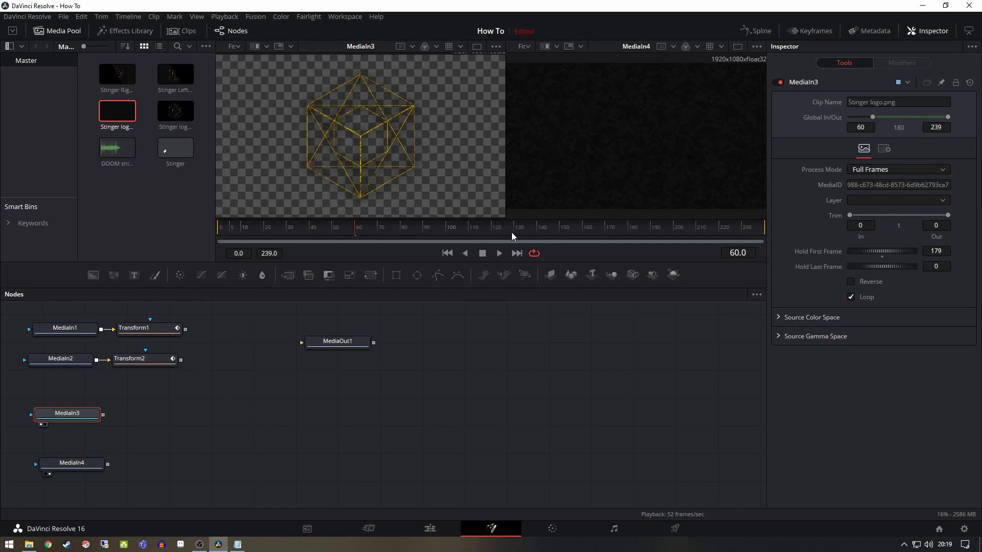
pyautogui.click(378, 232)
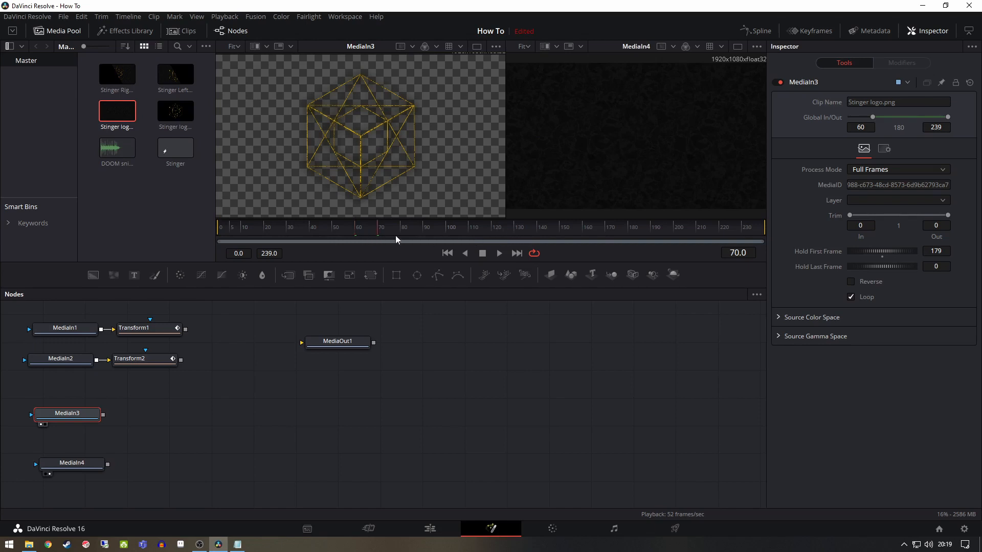
pyautogui.click(514, 232)
pyautogui.click(538, 227)
pyautogui.moveTo(948, 117); pyautogui.dragTo(909, 135)
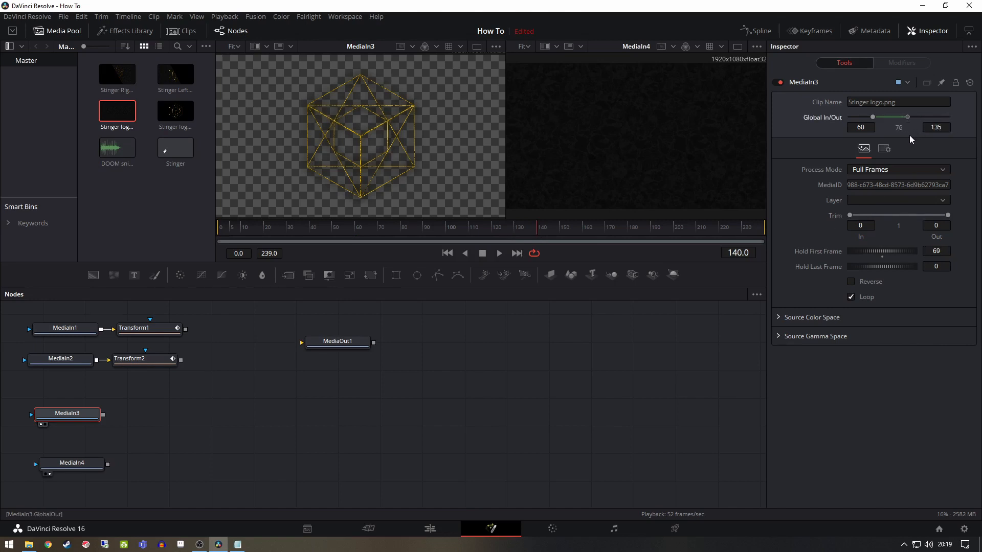
# Set the global out point of the Stinger logo and Stinger logo BG media nodes to frame 140
pyautogui.click(945, 127)
pyautogui.click(62, 465)
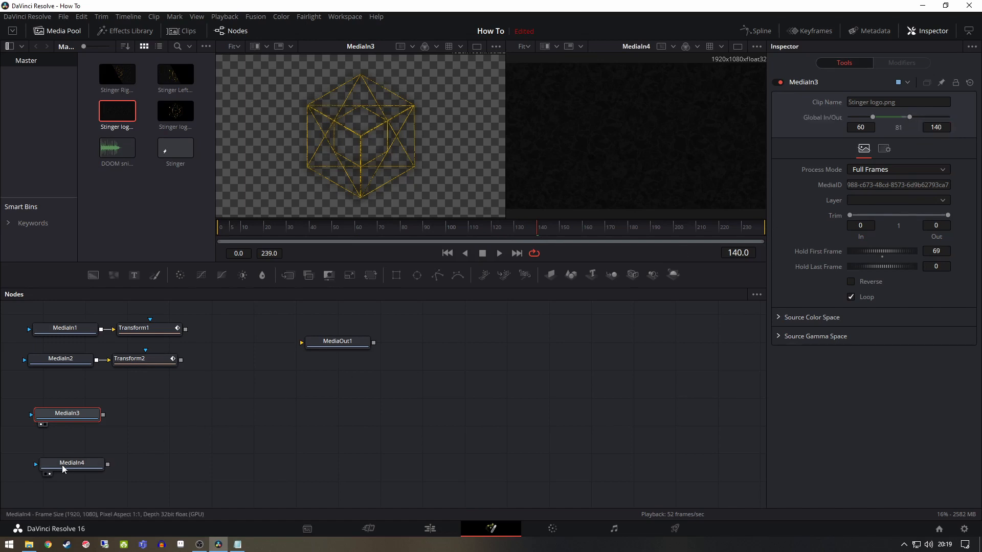
pyautogui.doubleClick(937, 126)
pyautogui.write('140')
pyautogui.press('Return')
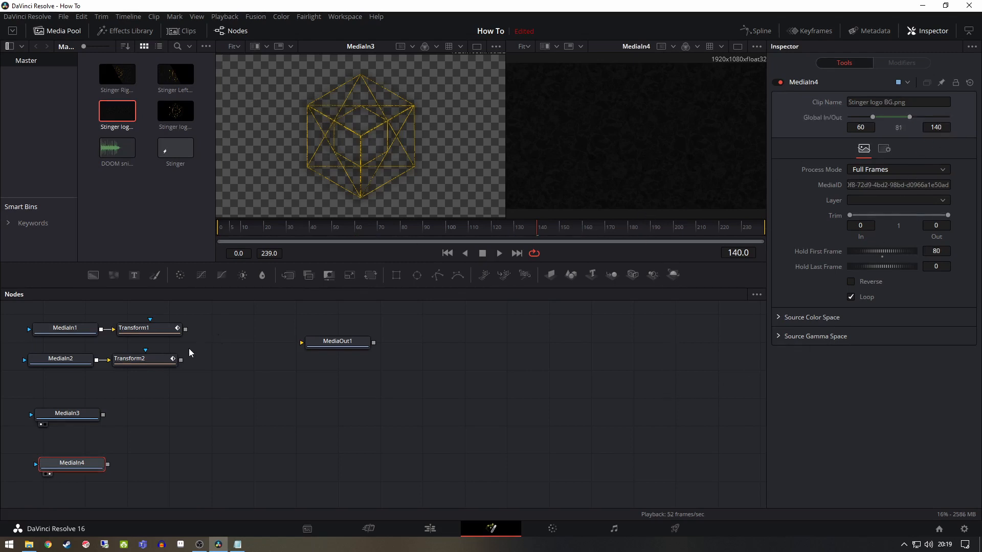
# Add a Center keyframe at frame 140 on both Transform nodes, keeping the two halves together
pyautogui.click(159, 329)
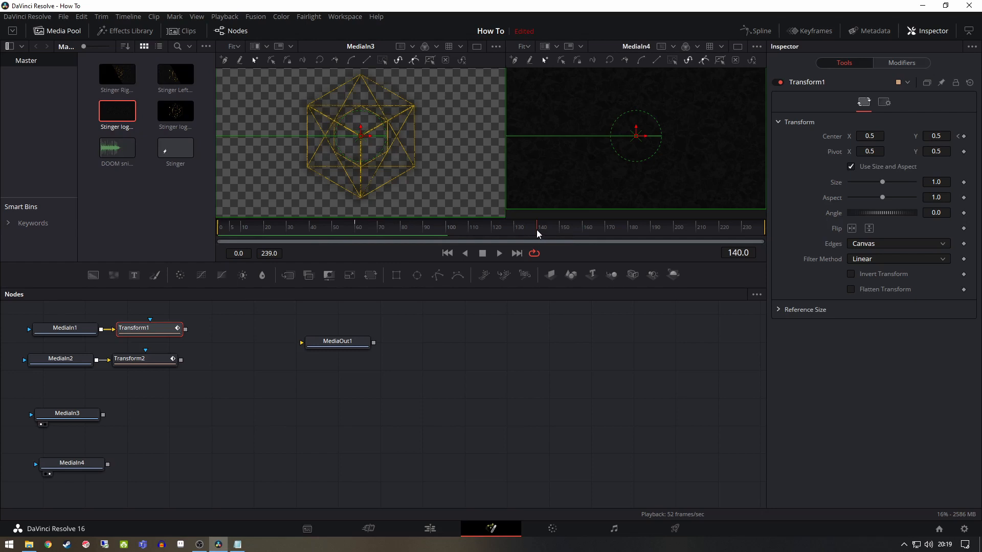
pyautogui.click(964, 136)
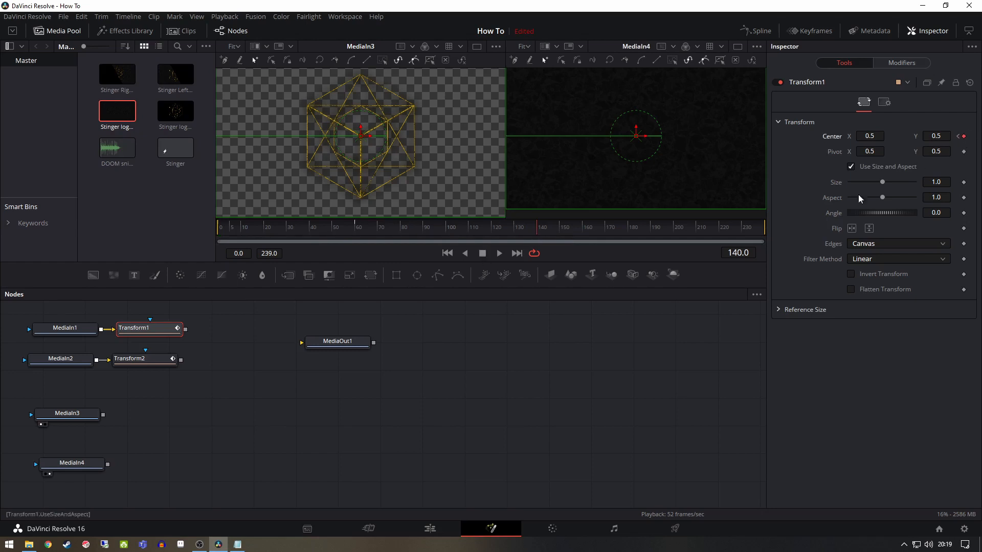
pyautogui.click(139, 362)
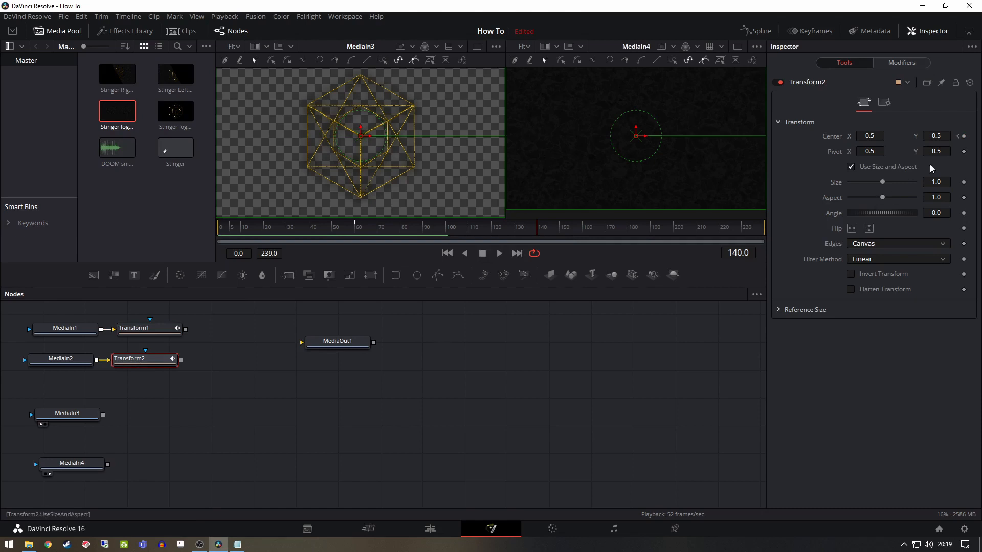
pyautogui.click(964, 136)
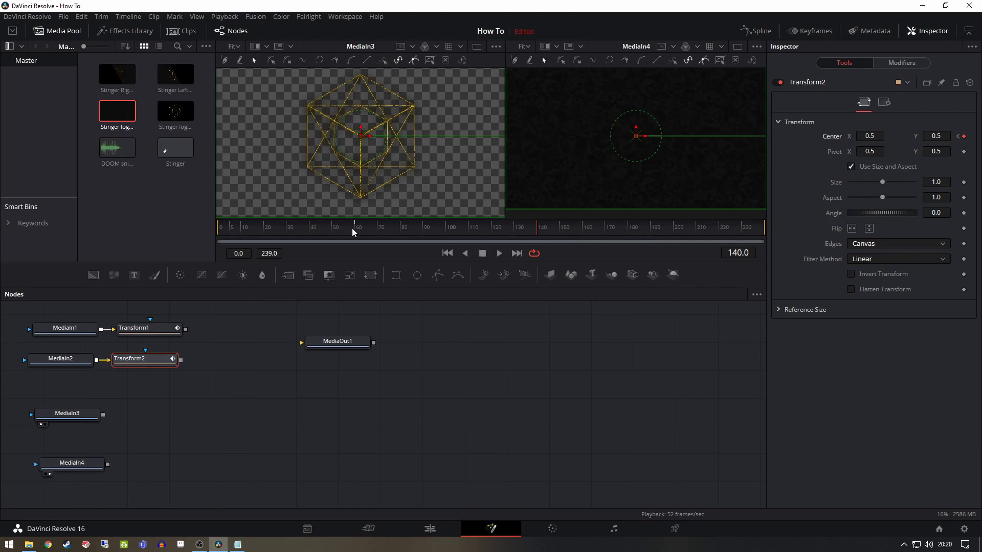
# Add a Center keyframe at frame 200 on both Transform nodes of the image halves
pyautogui.click(674, 226)
pyautogui.click(964, 137)
pyautogui.click(157, 330)
pyautogui.click(965, 136)
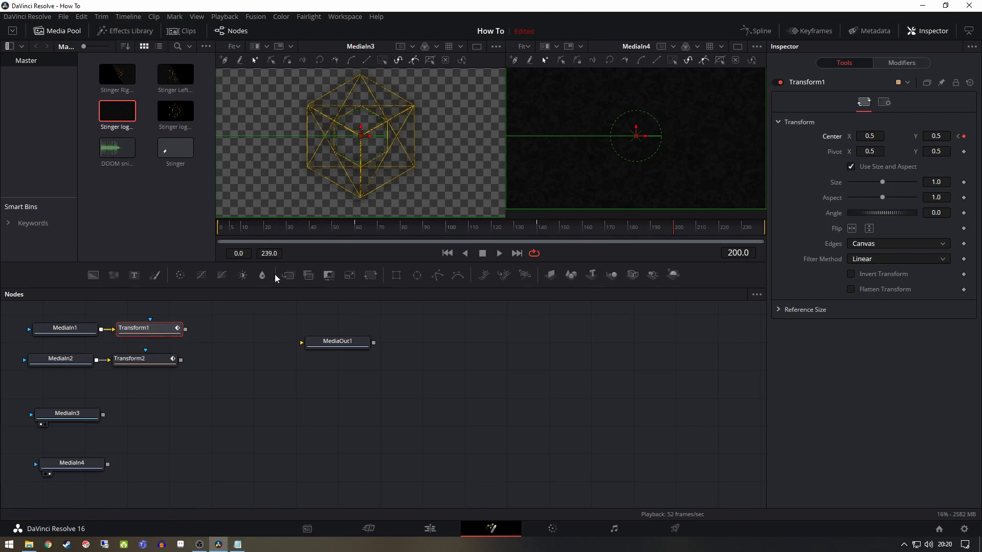
# At frame 200, move the left half out of frame to the left and the right half out to the right, at about X 1.14
pyautogui.press('1')
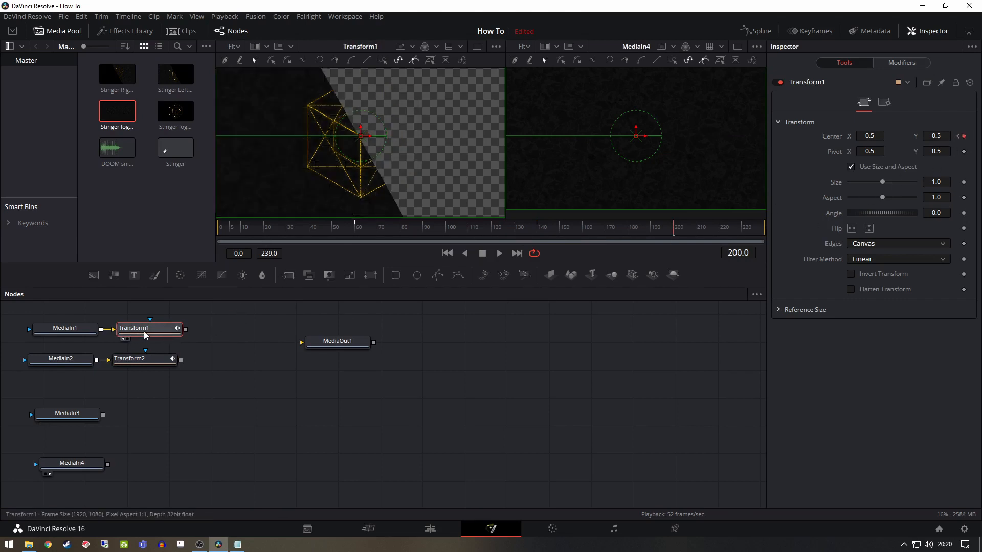
pyautogui.moveTo(372, 141); pyautogui.dragTo(182, 161)
pyautogui.click(153, 362)
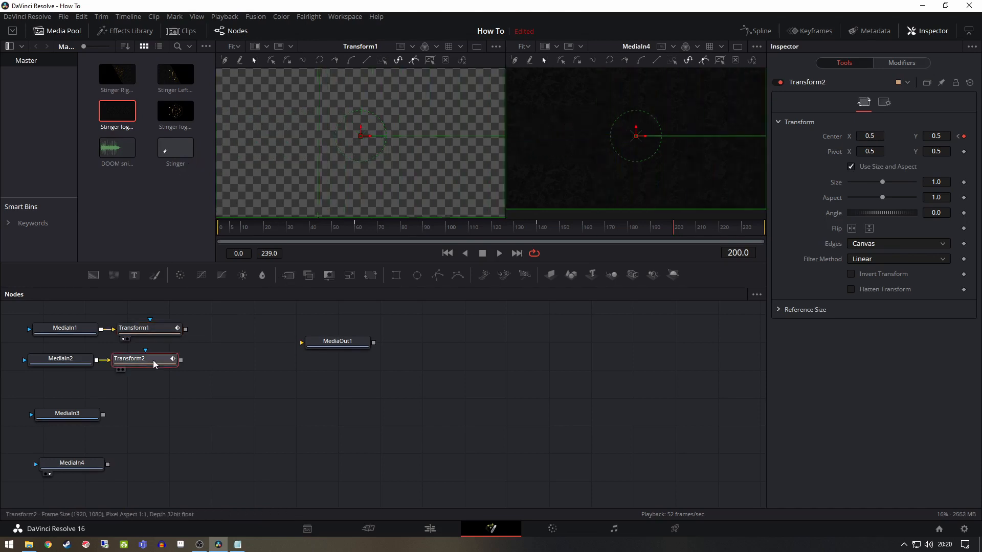
pyautogui.press('1')
pyautogui.moveTo(379, 138); pyautogui.dragTo(557, 155)
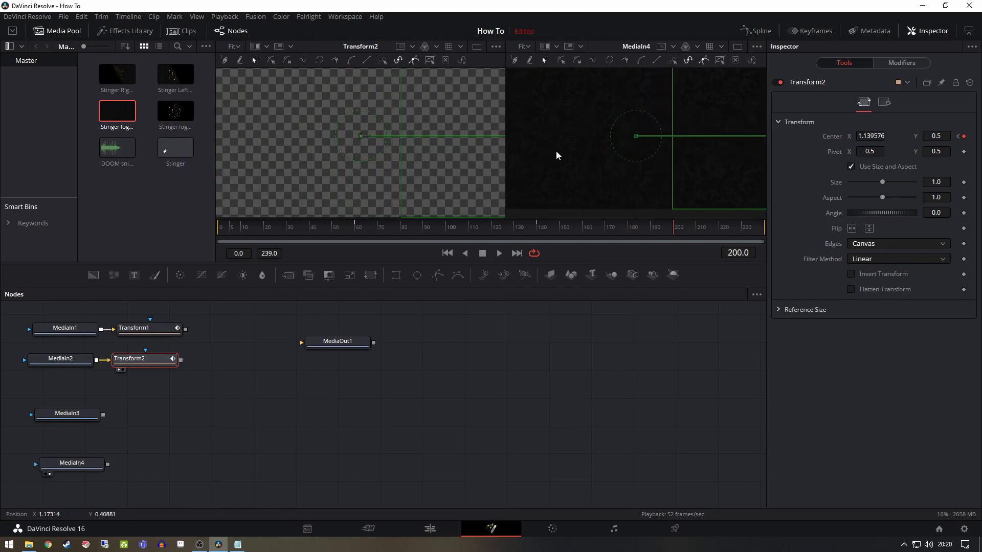
# Show Transform1 and Transform2 in separate viewers, play the composition from the start to check both halves' motion, and stop playback
pyautogui.click(153, 332)
pyautogui.press('1')
pyautogui.click(153, 358)
pyautogui.press('2')
pyautogui.click(448, 254)
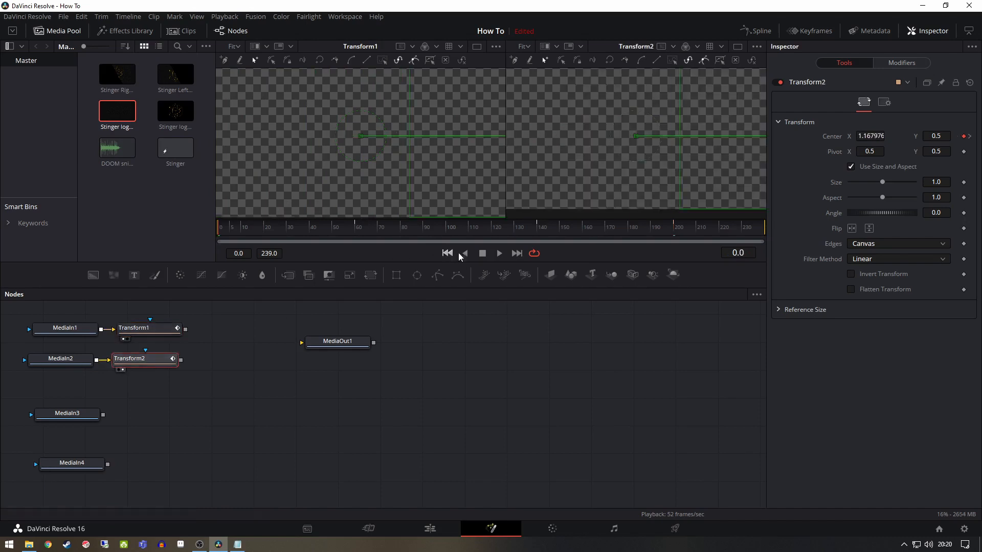
pyautogui.click(500, 255)
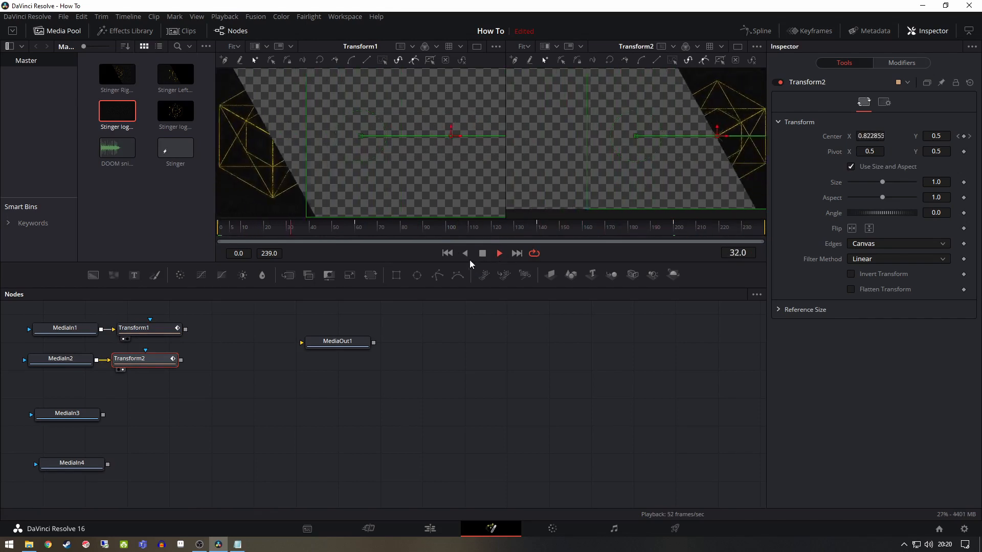
pyautogui.click(482, 253)
pyautogui.click(209, 337)
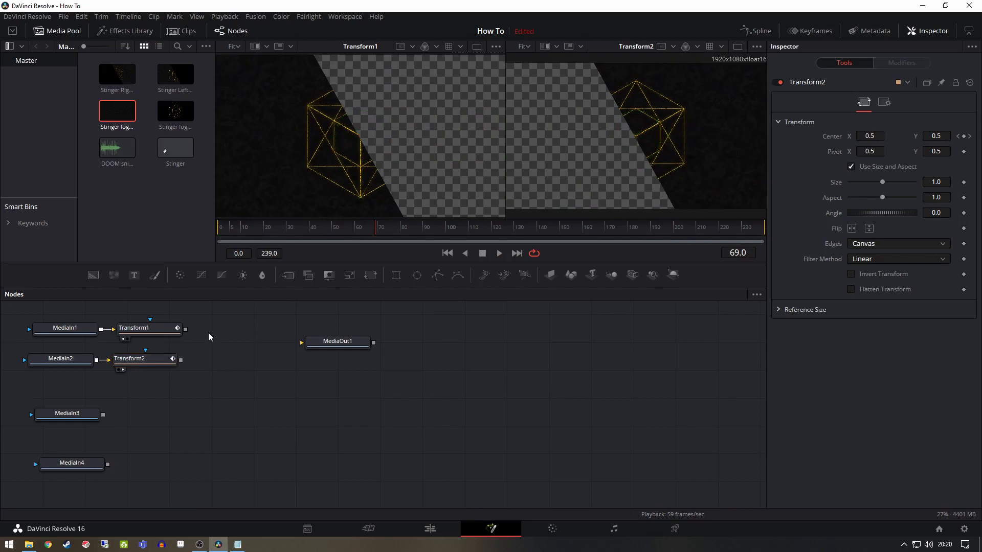
# Add a Merge node after Transform2, connect Transform1 as its foreground, and show the merge in the first viewer
pyautogui.click(154, 362)
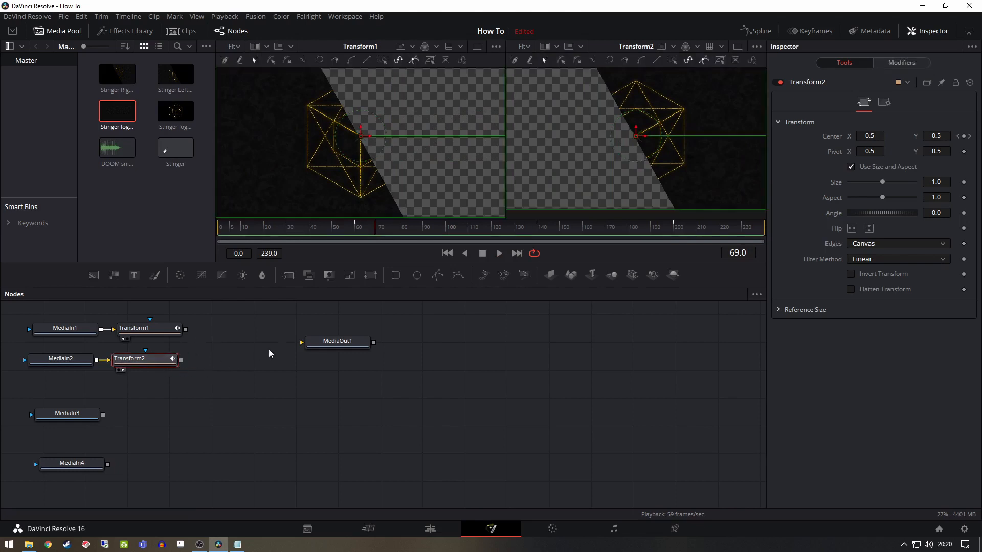
pyautogui.click(290, 279)
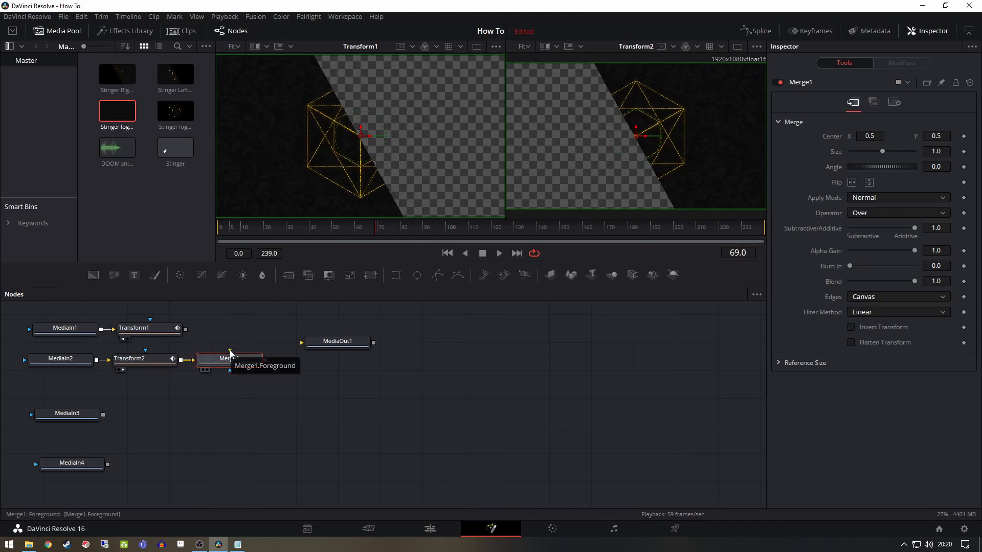
pyautogui.moveTo(216, 339); pyautogui.dragTo(231, 352)
pyautogui.press('1')
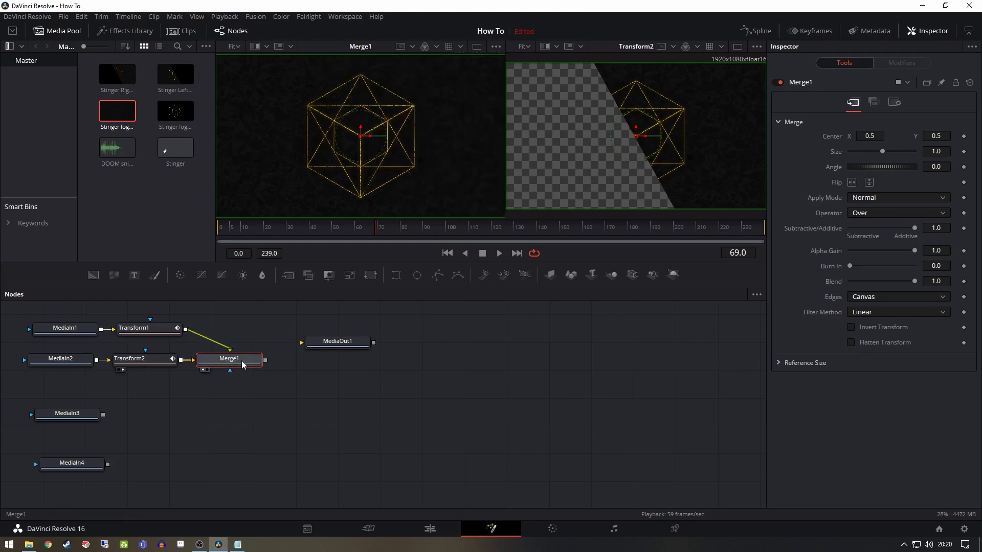
# Play the merged halves from the start to check them sliding together and apart, and stop playback
pyautogui.click(448, 254)
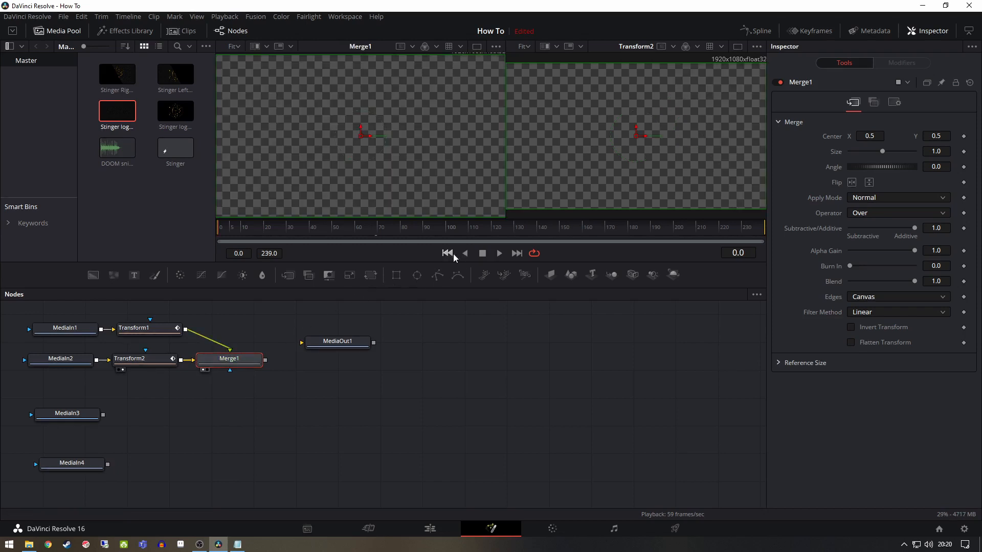
pyautogui.click(499, 254)
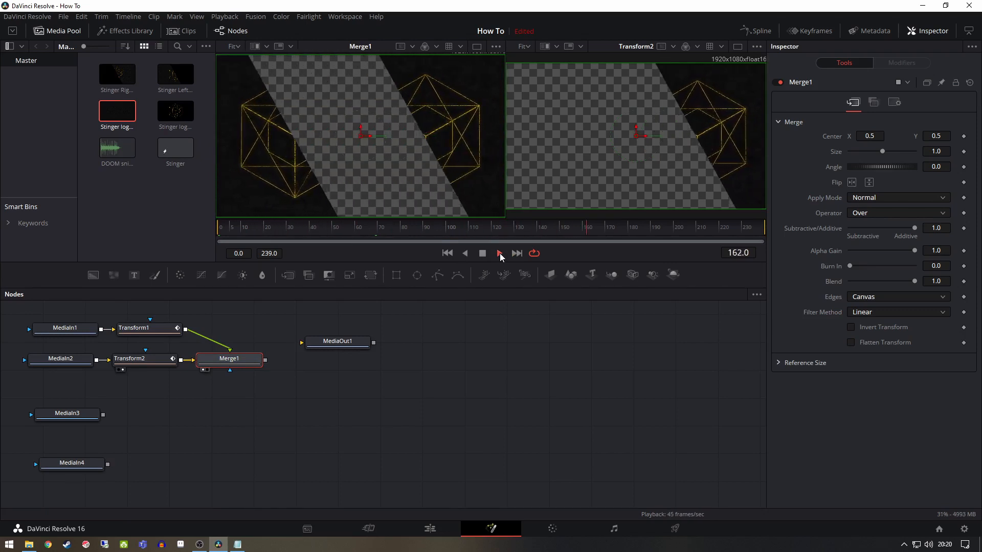
pyautogui.click(484, 258)
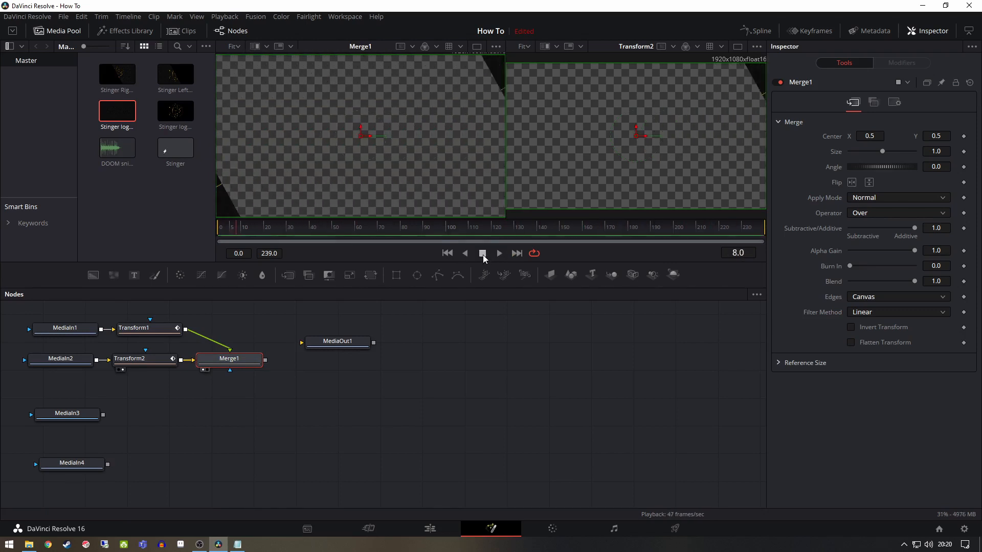
# Rearrange the node graph, moving MediaOut1 farther right and placing MediaIn3 and MediaIn4 below Merge1
pyautogui.moveTo(336, 341); pyautogui.dragTo(495, 330)
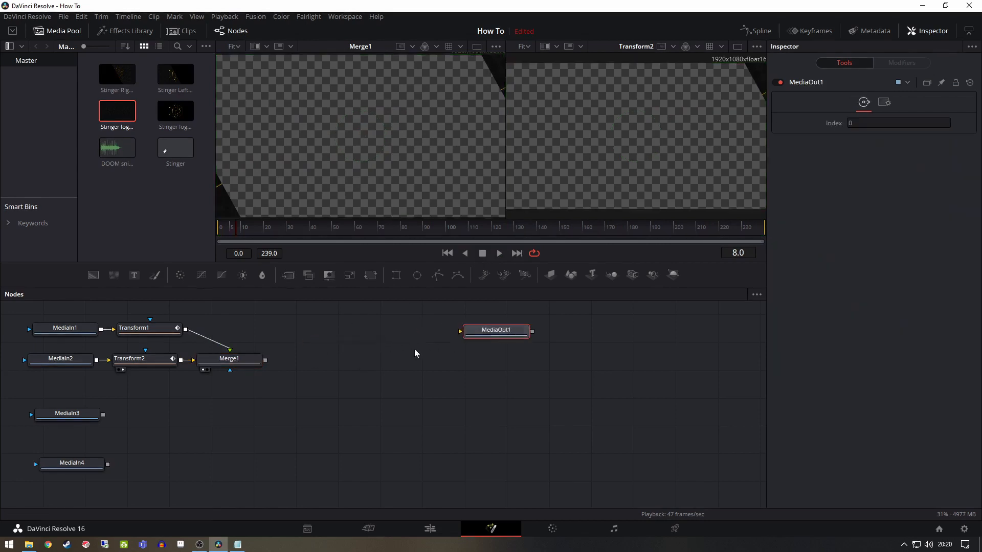
pyautogui.moveTo(101, 415); pyautogui.dragTo(260, 405)
pyautogui.moveTo(85, 466); pyautogui.dragTo(223, 444)
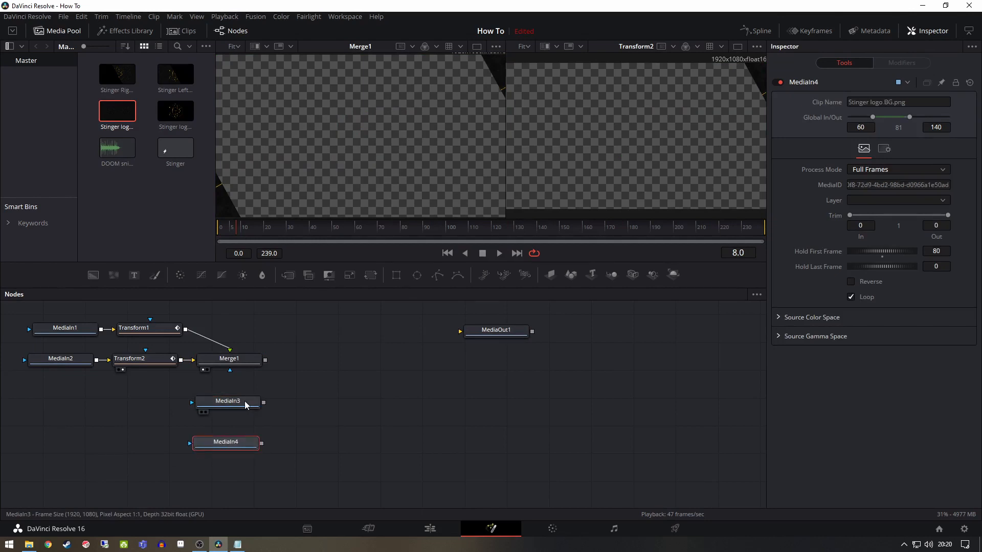
# Show the Stinger logo in the first viewer around frame 60 and add a Transform node after its media node
pyautogui.click(244, 401)
pyautogui.press('1')
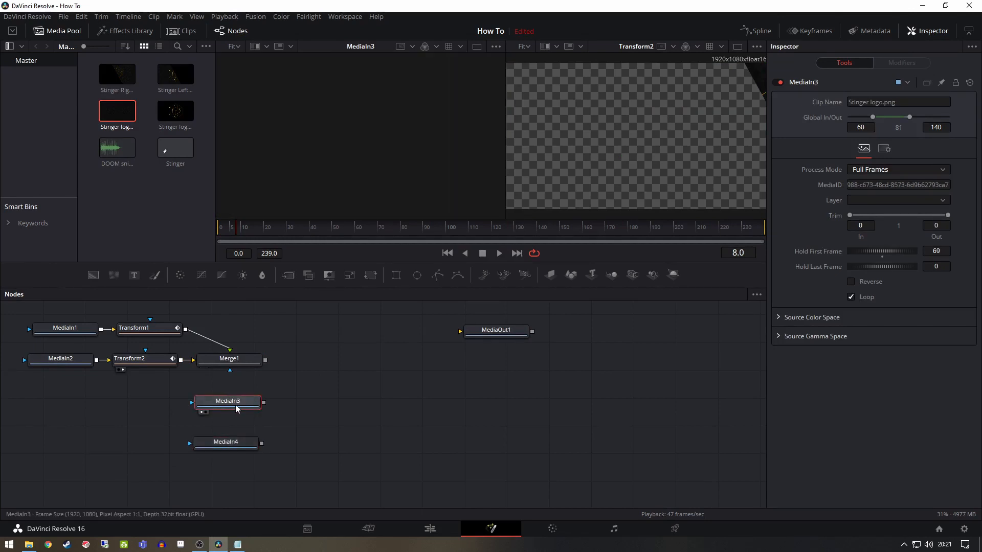
pyautogui.press('1')
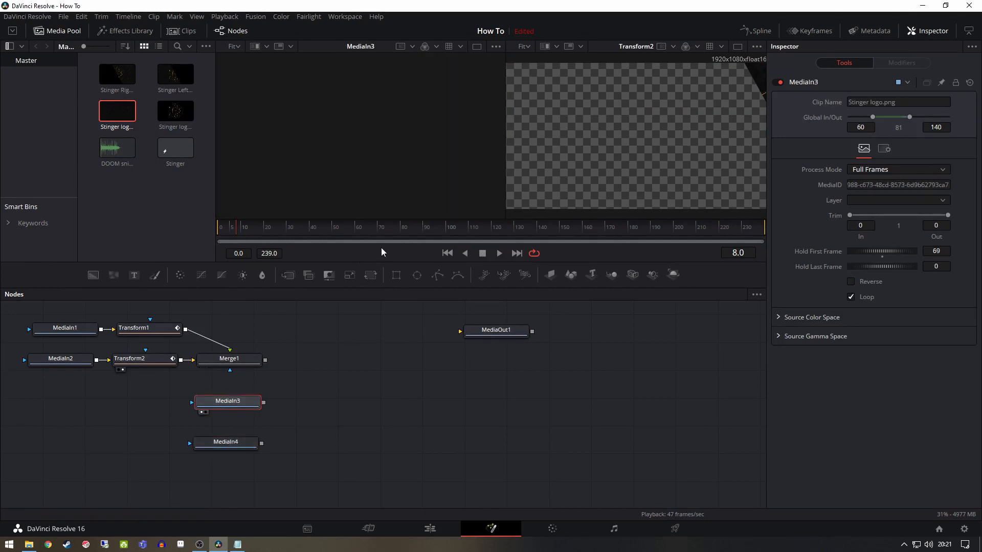
pyautogui.moveTo(380, 225); pyautogui.dragTo(355, 233)
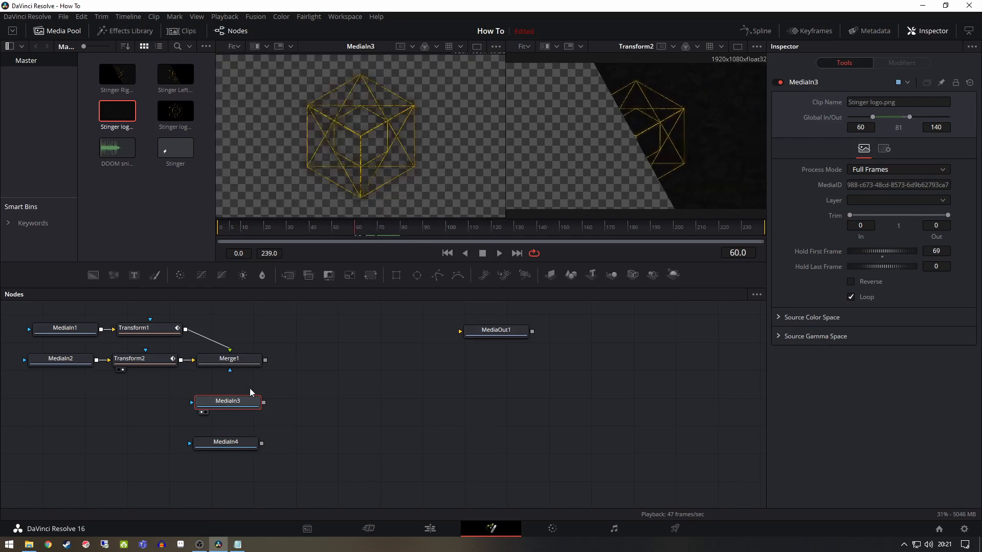
pyautogui.click(372, 276)
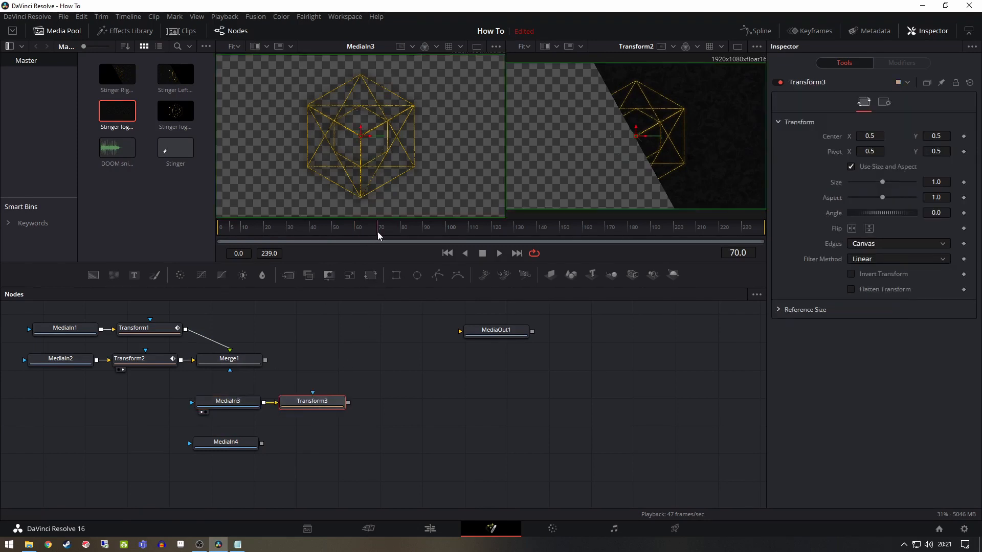
# Keyframe the logo Transform's Angle at frame 70, set it to -120 at frame 130, and scrub the timeline to check the rotation
pyautogui.click(964, 214)
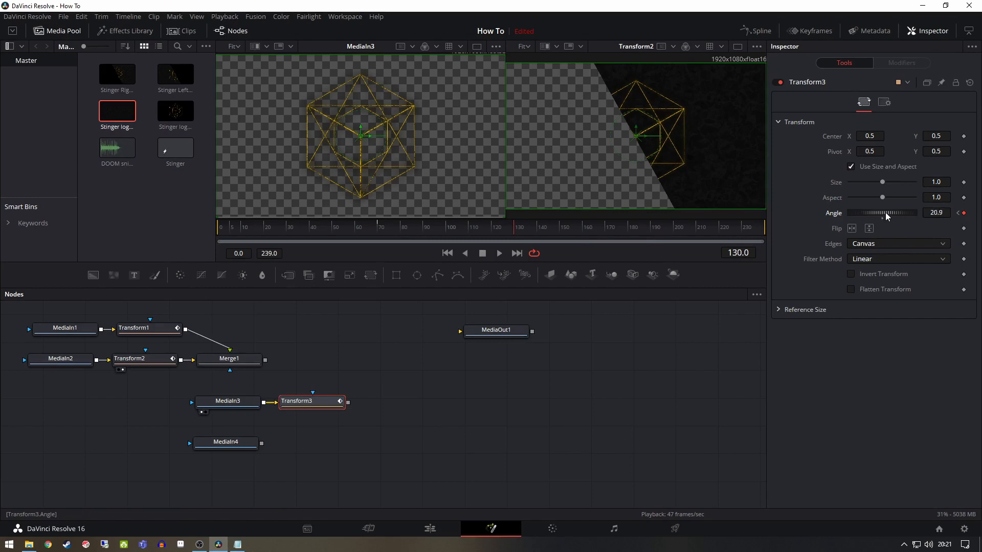
pyautogui.moveTo(874, 217); pyautogui.dragTo(867, 217)
pyautogui.click(288, 412)
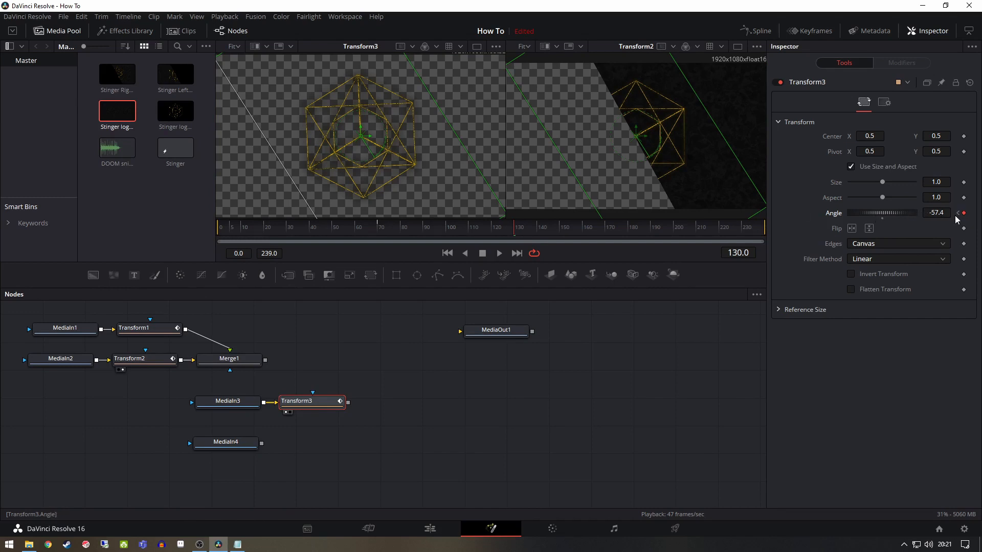
pyautogui.moveTo(880, 213)
pyautogui.mouseDown()
pyautogui.moveTo(911, 213)
pyautogui.moveTo(888, 213)
pyautogui.mouseUp()
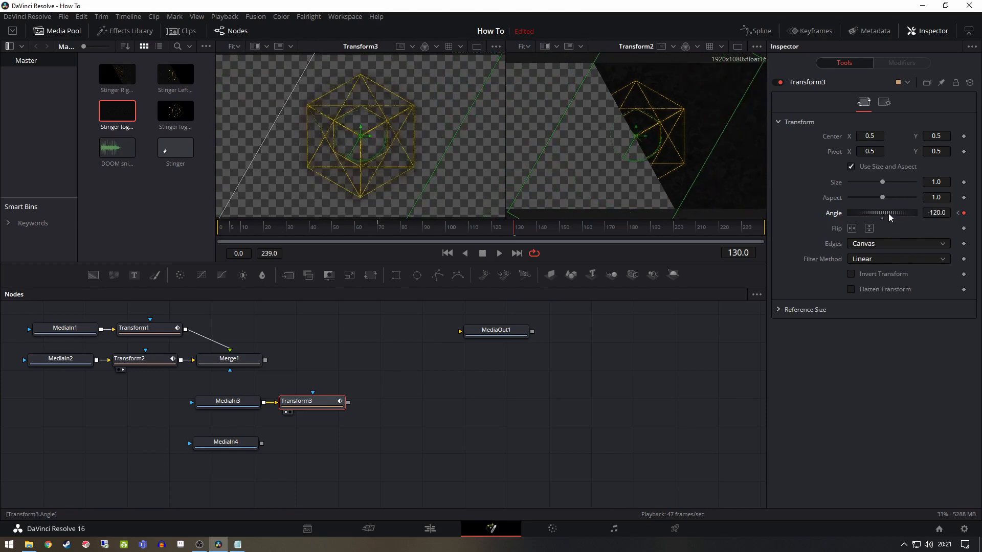
pyautogui.moveTo(521, 231)
pyautogui.mouseDown()
pyautogui.moveTo(391, 232)
pyautogui.moveTo(600, 234)
pyautogui.moveTo(342, 227)
pyautogui.moveTo(666, 229)
pyautogui.moveTo(520, 234)
pyautogui.mouseUp()
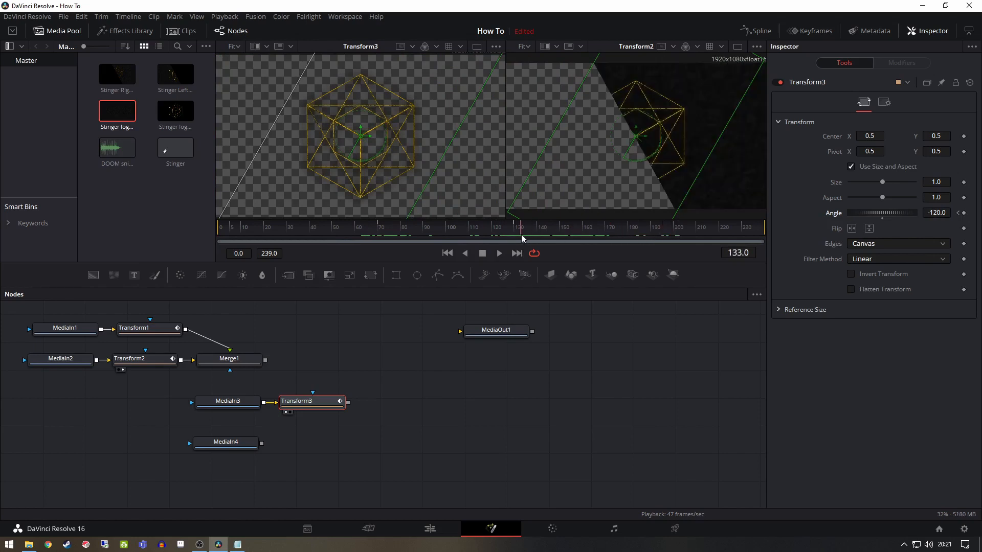
pyautogui.click(235, 402)
pyautogui.click(320, 404)
pyautogui.click(238, 402)
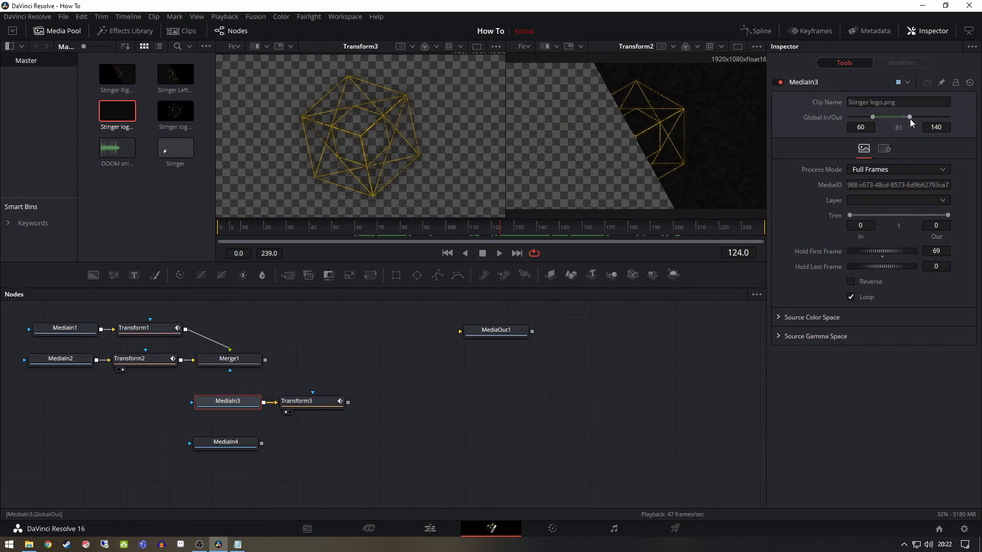
pyautogui.click(938, 127)
pyautogui.click(948, 216)
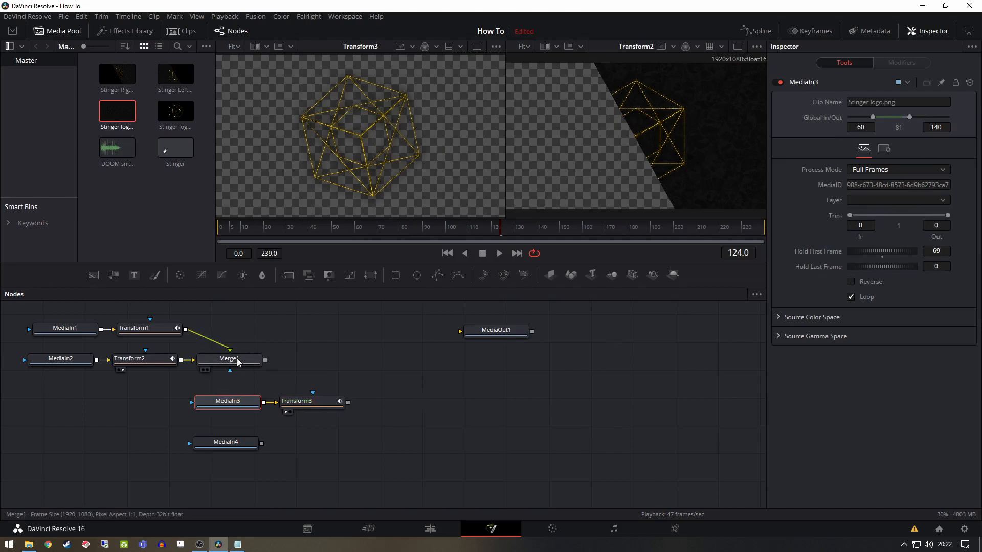
# Move MediaIn4 below Transform3, add a Merge node after it, and connect Transform3 as the merge's foreground
pyautogui.moveTo(228, 446); pyautogui.dragTo(332, 436)
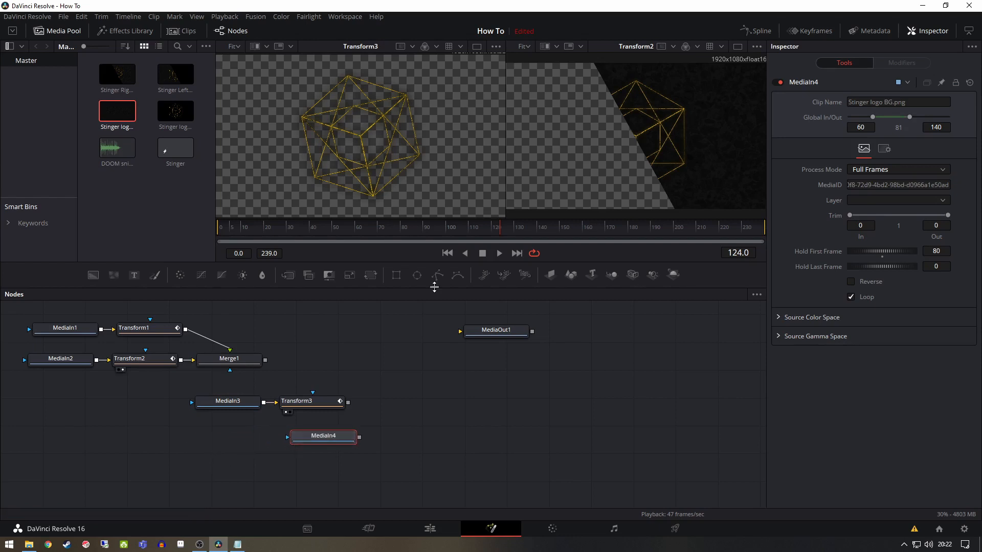
pyautogui.click(289, 276)
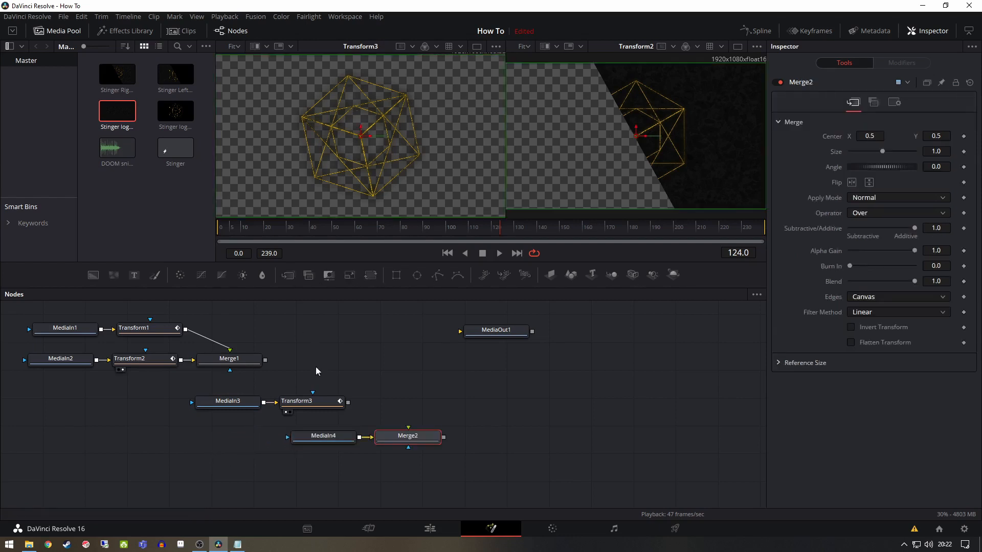
pyautogui.moveTo(350, 407); pyautogui.dragTo(408, 428)
pyautogui.click(404, 380)
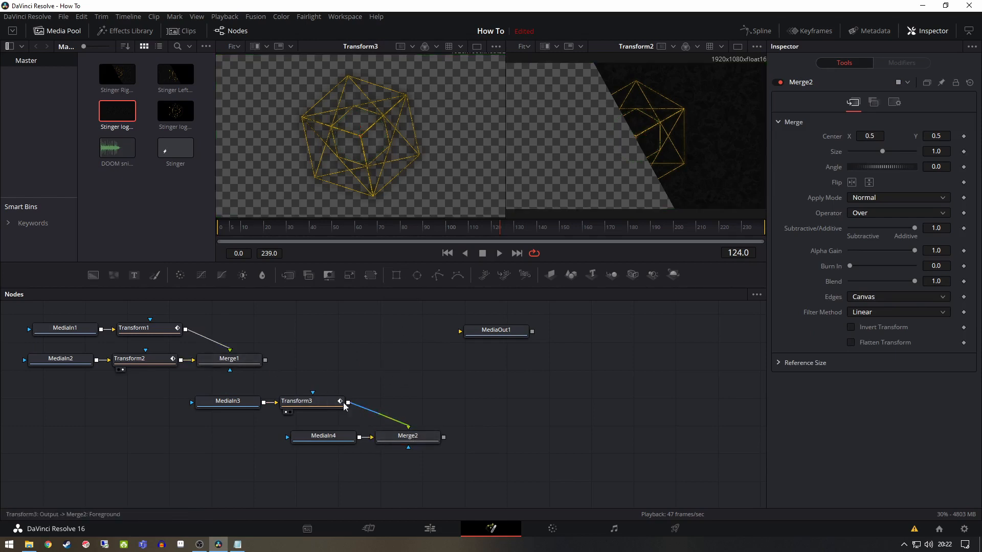
pyautogui.click(240, 361)
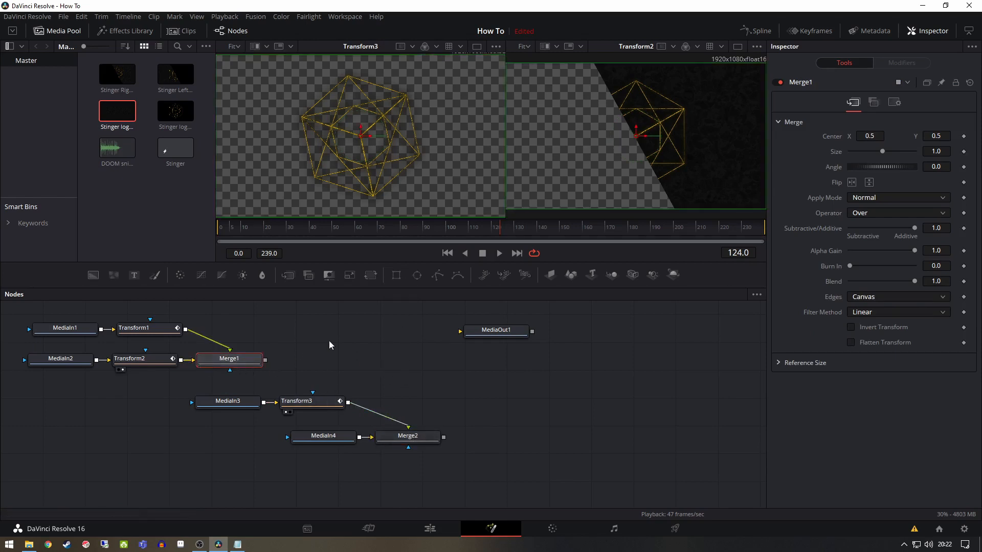
pyautogui.click(373, 278)
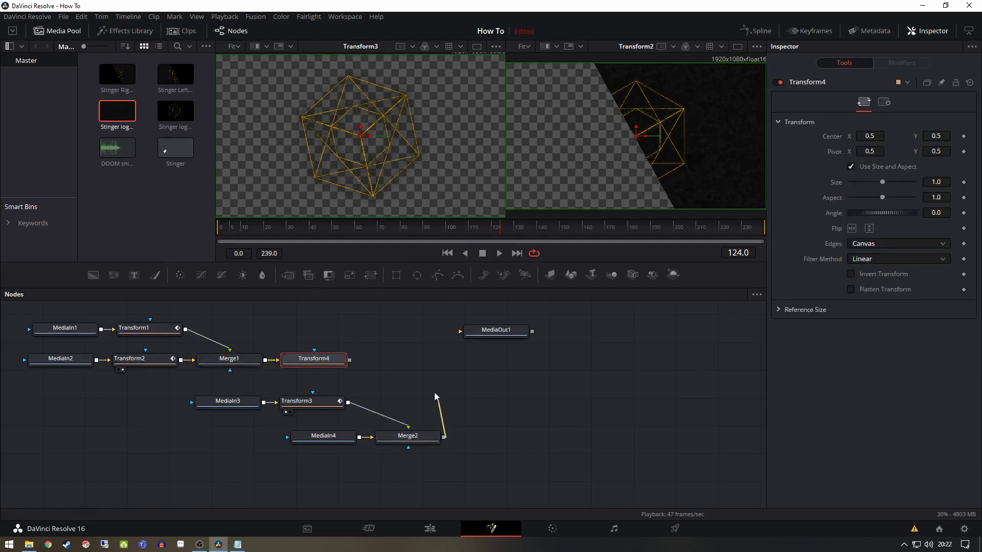
pyautogui.press('Delete')
# Add a Merge node after Merge1, connect Merge2's output as its foreground, and link the new merge to MediaOut1
pyautogui.click(241, 362)
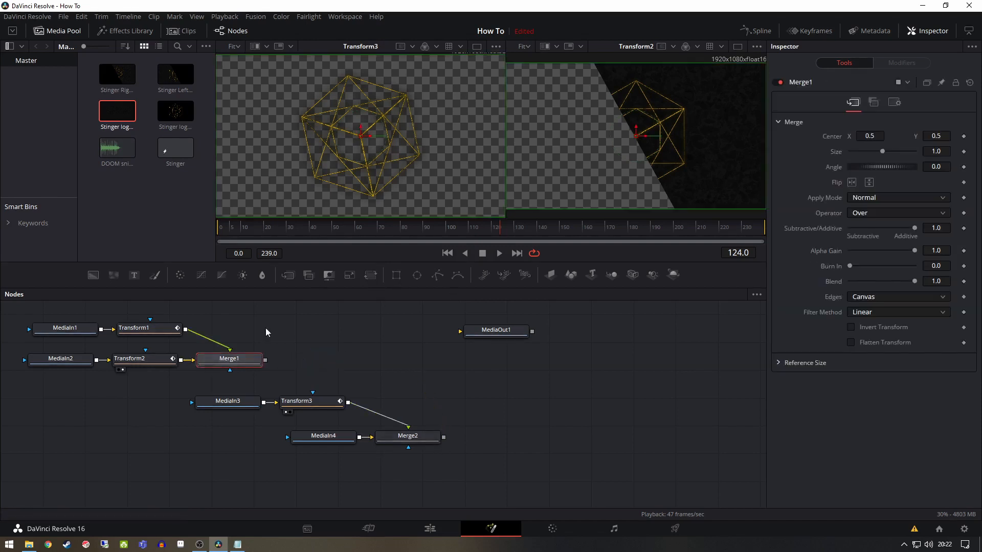
pyautogui.click(287, 276)
pyautogui.moveTo(443, 437); pyautogui.dragTo(318, 349)
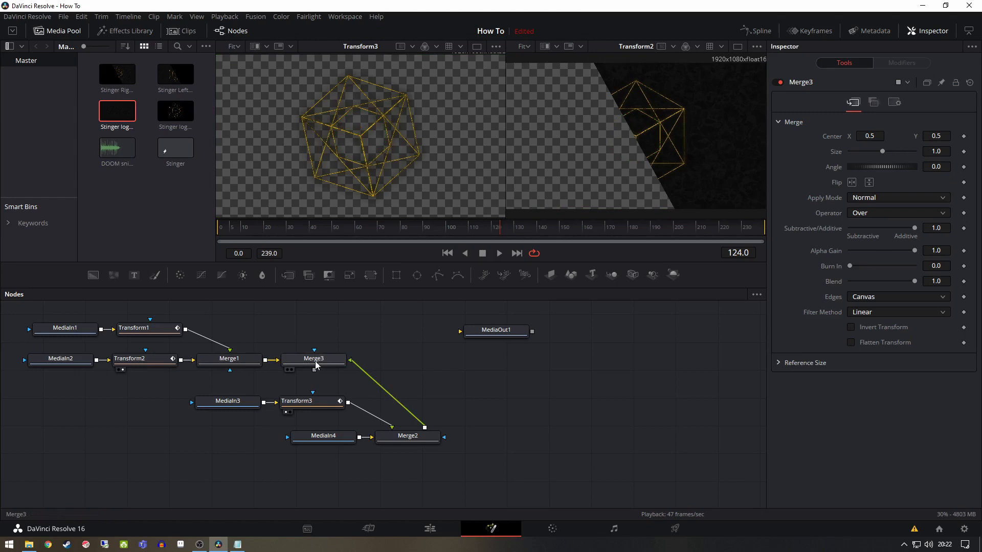
pyautogui.moveTo(314, 371); pyautogui.dragTo(459, 332)
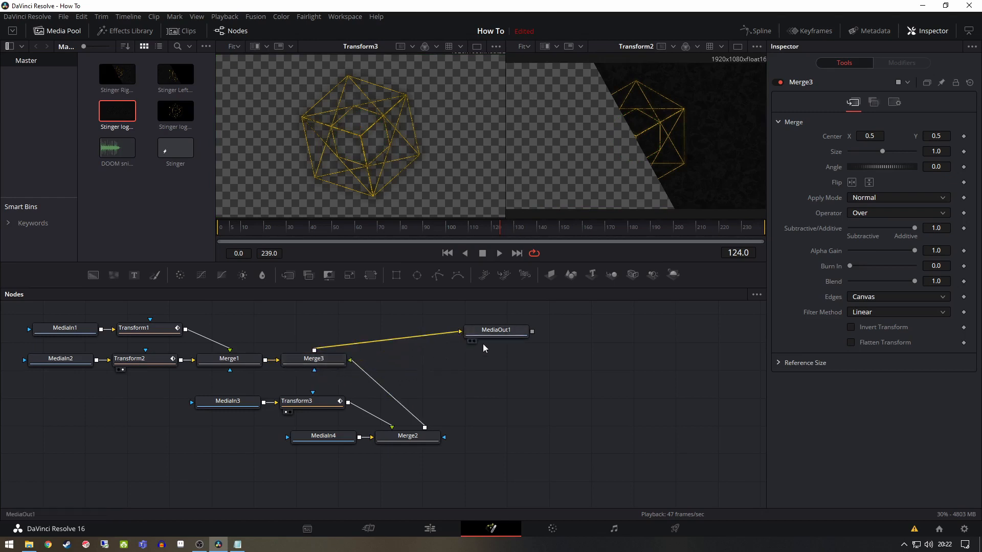
# Show MediaOut1 in the first viewer and play the composition from the start
pyautogui.click(225, 228)
pyautogui.press('space')
pyautogui.click(502, 336)
pyautogui.press('1')
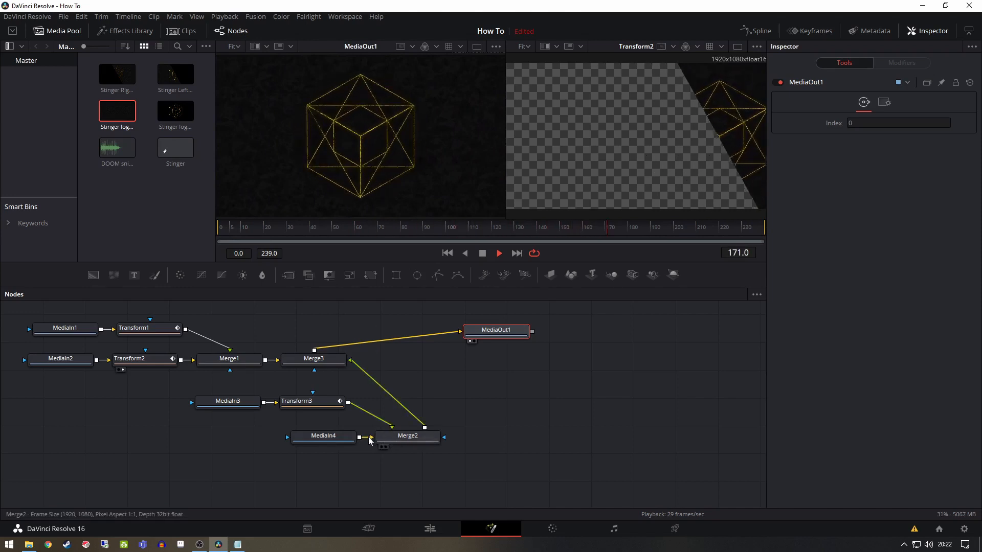
pyautogui.click(411, 440)
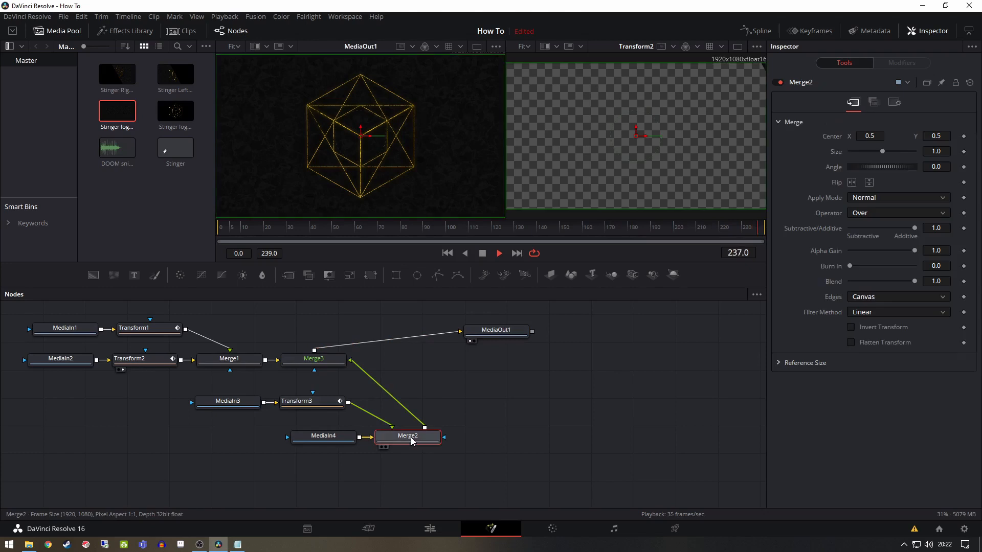
pyautogui.press('space')
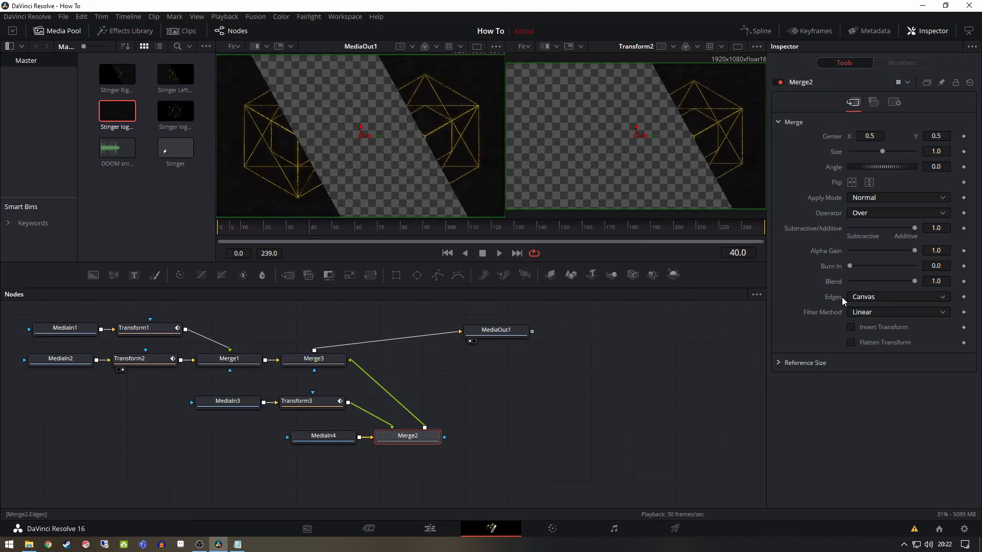
pyautogui.click(874, 105)
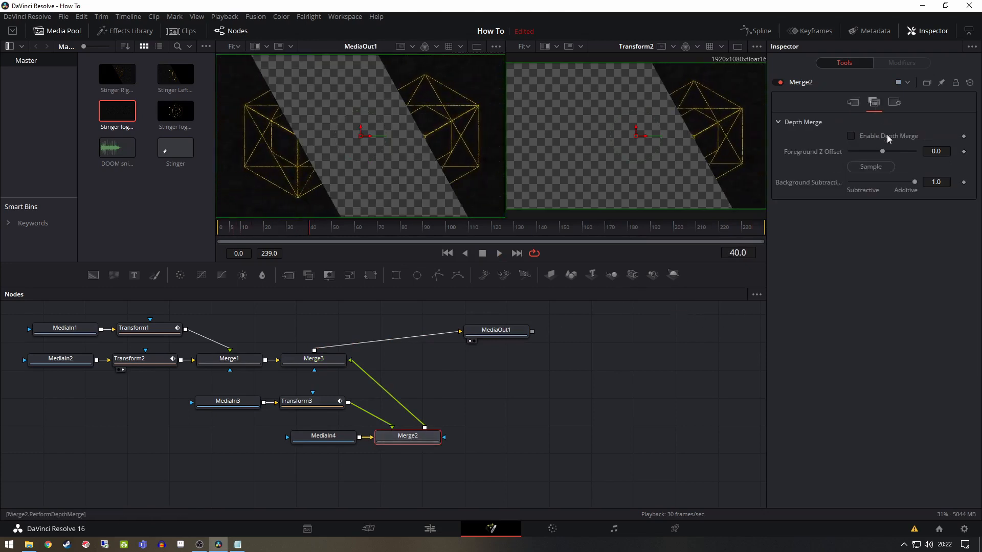
pyautogui.click(901, 103)
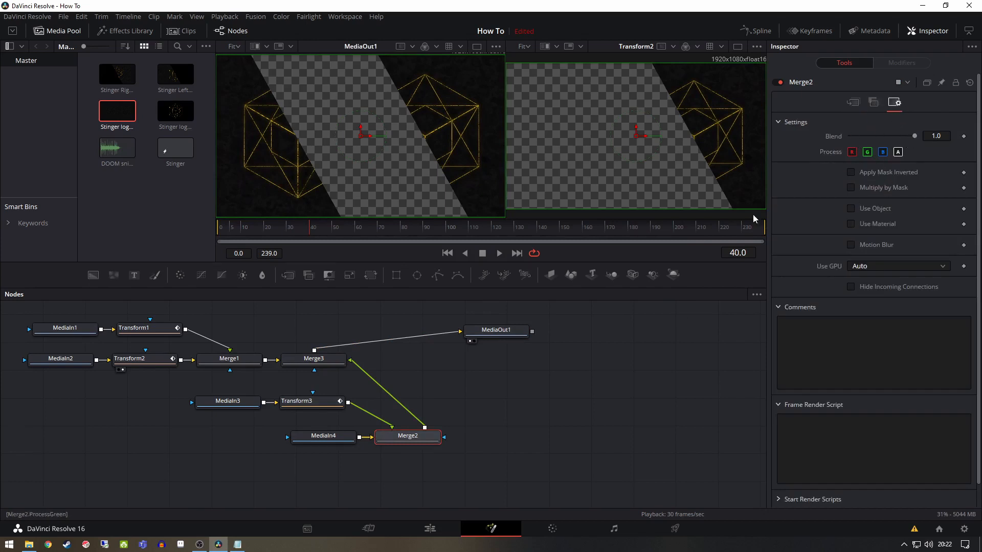
pyautogui.click(622, 225)
pyautogui.moveTo(916, 135); pyautogui.dragTo(940, 141)
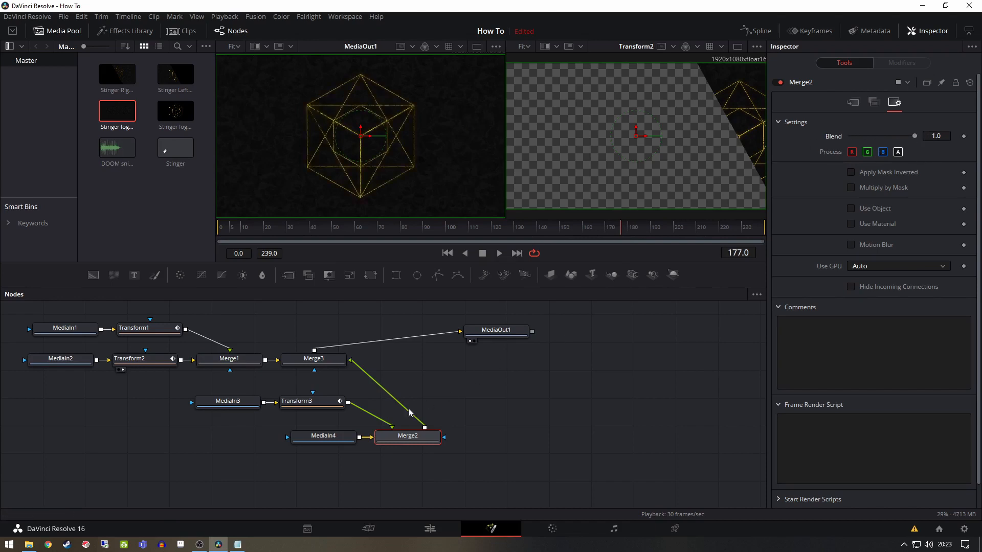
# Keyframe Merge3's Blend at 1.0 just before frame 140 and at 0.0 on frame 140, and play the composition from the start
pyautogui.click(314, 359)
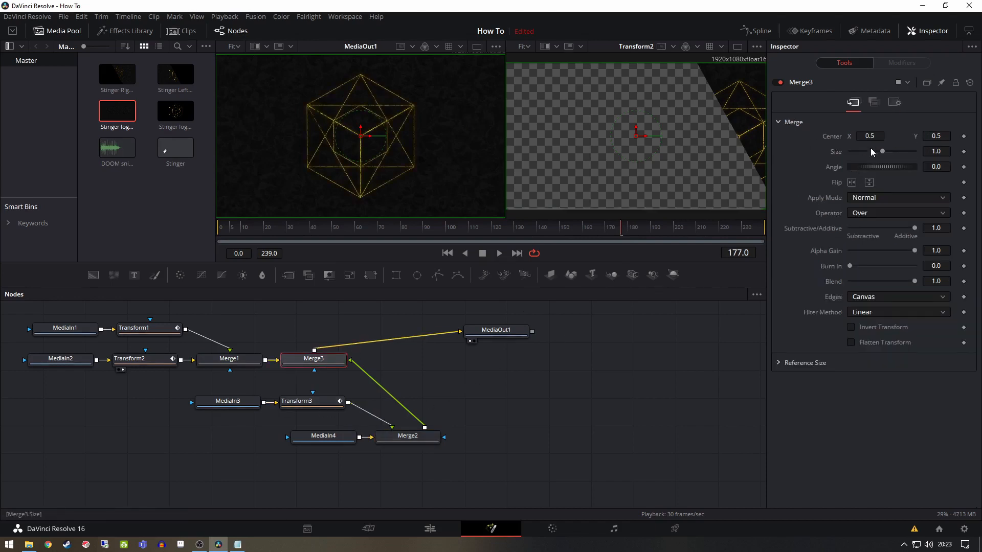
pyautogui.click(894, 103)
pyautogui.moveTo(913, 136)
pyautogui.mouseDown()
pyautogui.moveTo(773, 137)
pyautogui.moveTo(913, 140)
pyautogui.mouseUp()
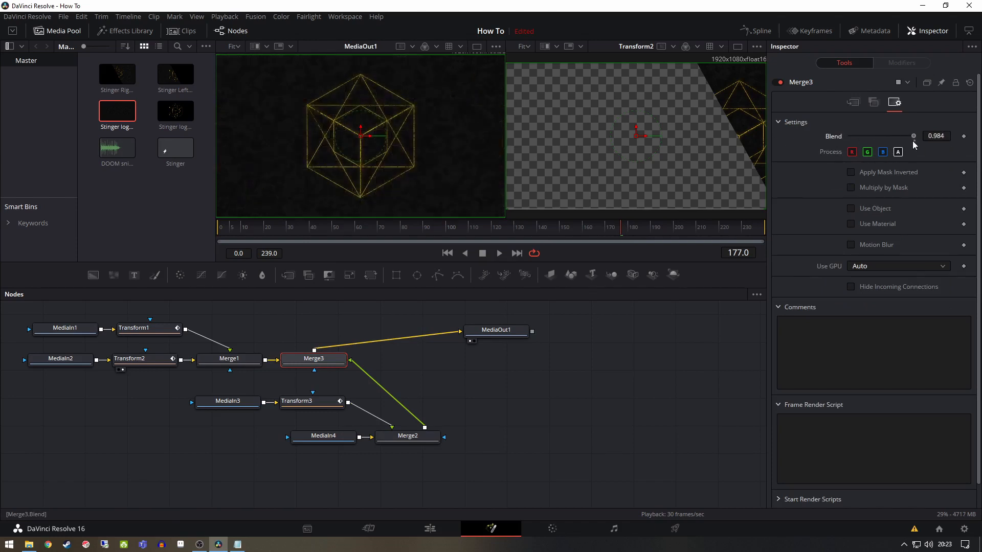
pyautogui.click(531, 231)
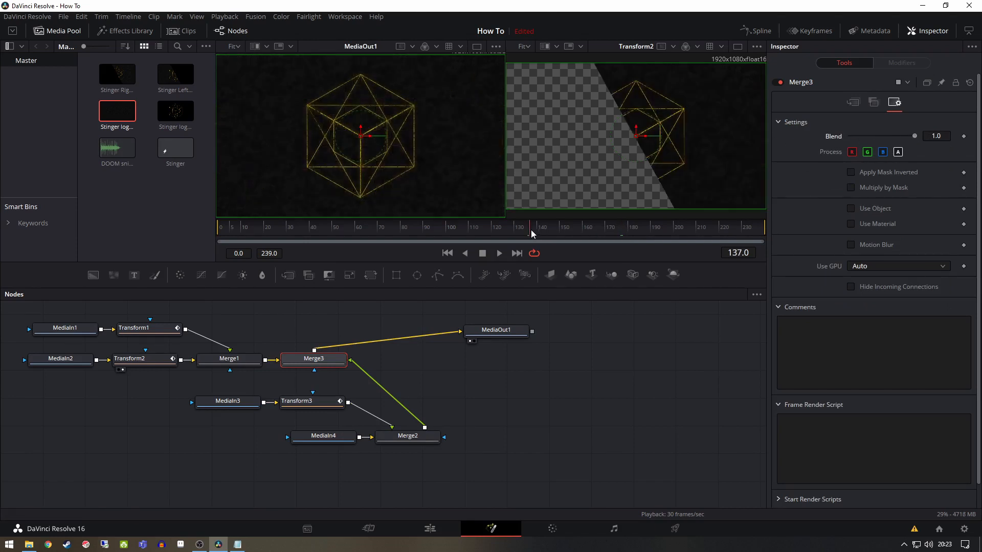
pyautogui.moveTo(538, 229); pyautogui.dragTo(538, 229)
pyautogui.click(964, 137)
pyautogui.moveTo(914, 135); pyautogui.dragTo(797, 139)
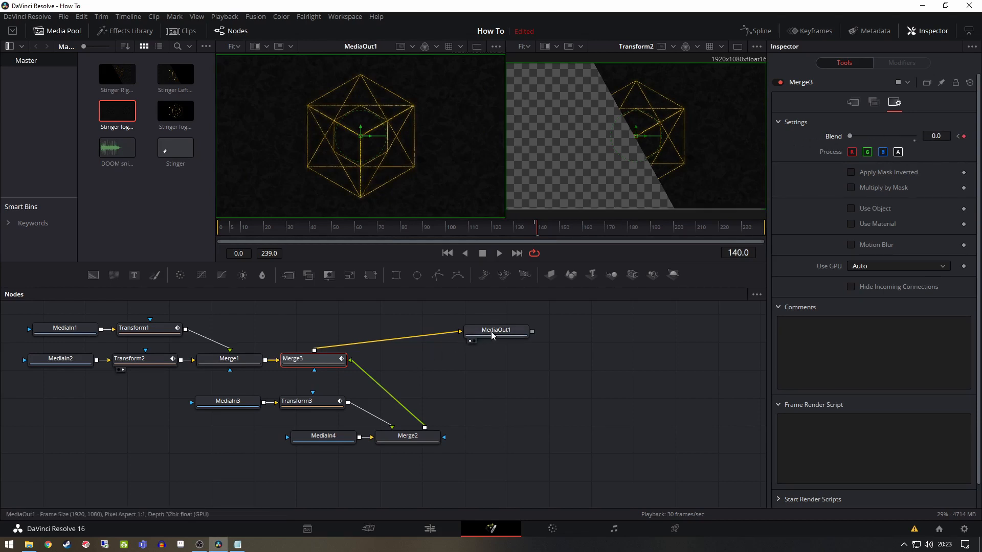
pyautogui.moveTo(249, 227); pyautogui.dragTo(204, 228)
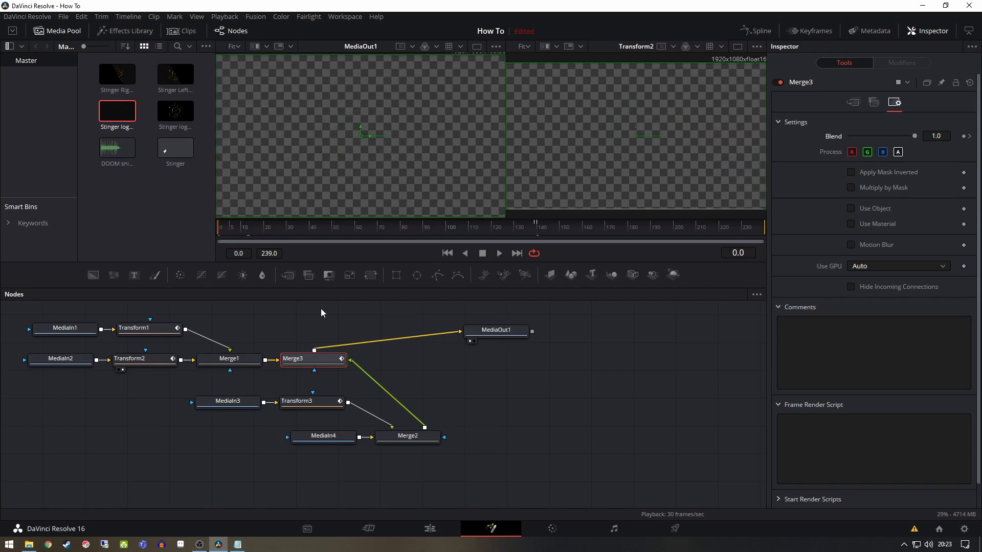
pyautogui.press('space')
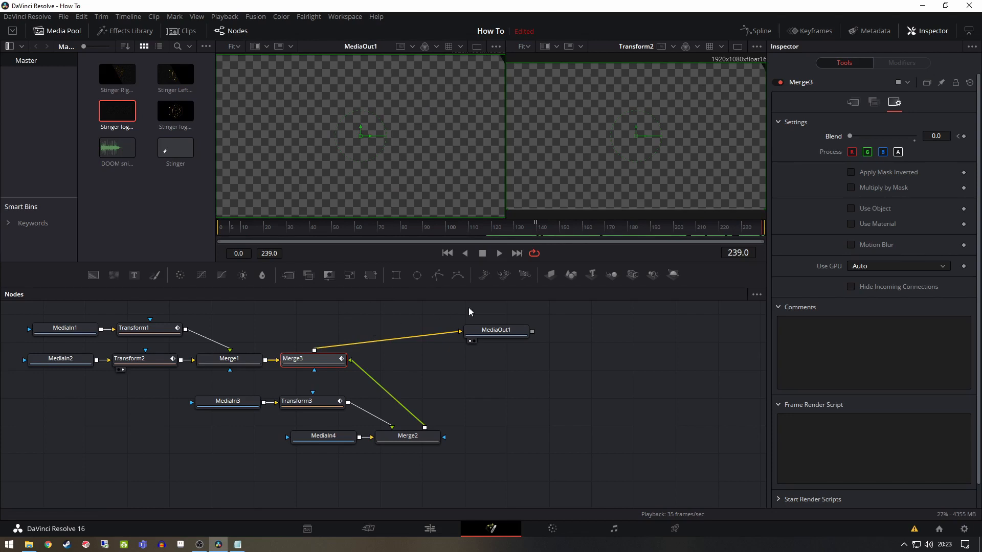
# Display the Transform1, Transform2 and Transform3 curves in a widened Spline editor and fit them to the graph area
pyautogui.click(761, 29)
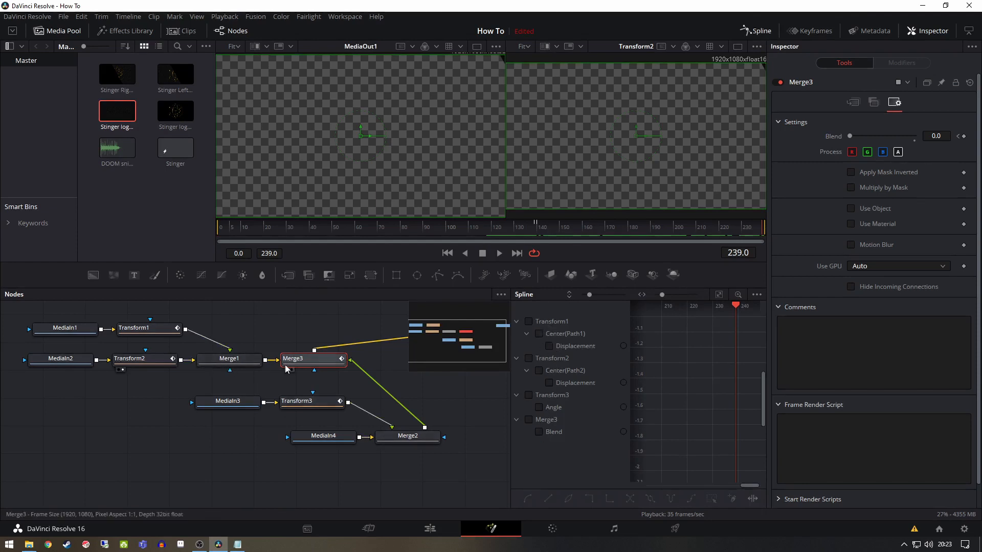
pyautogui.click(137, 330)
pyautogui.click(142, 358)
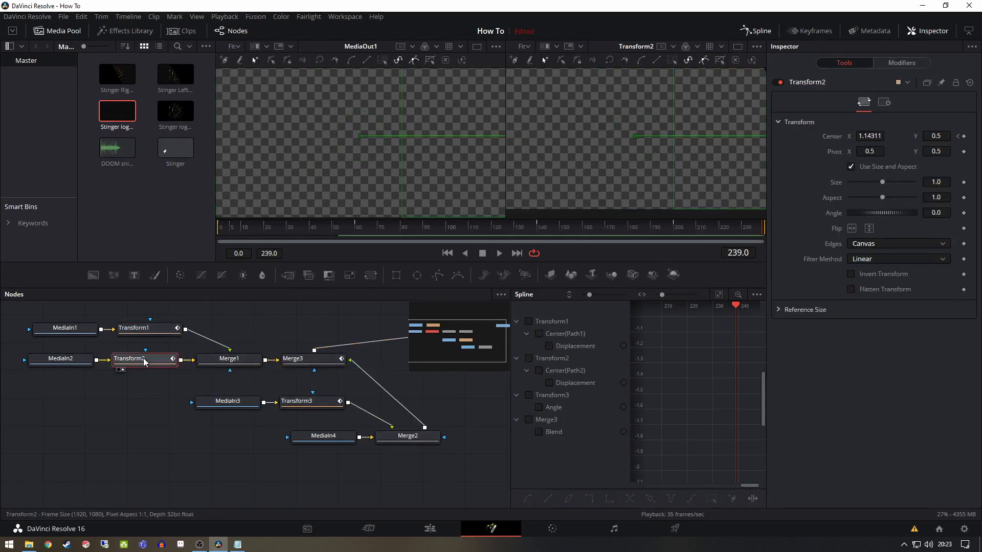
pyautogui.click(529, 321)
pyautogui.click(529, 358)
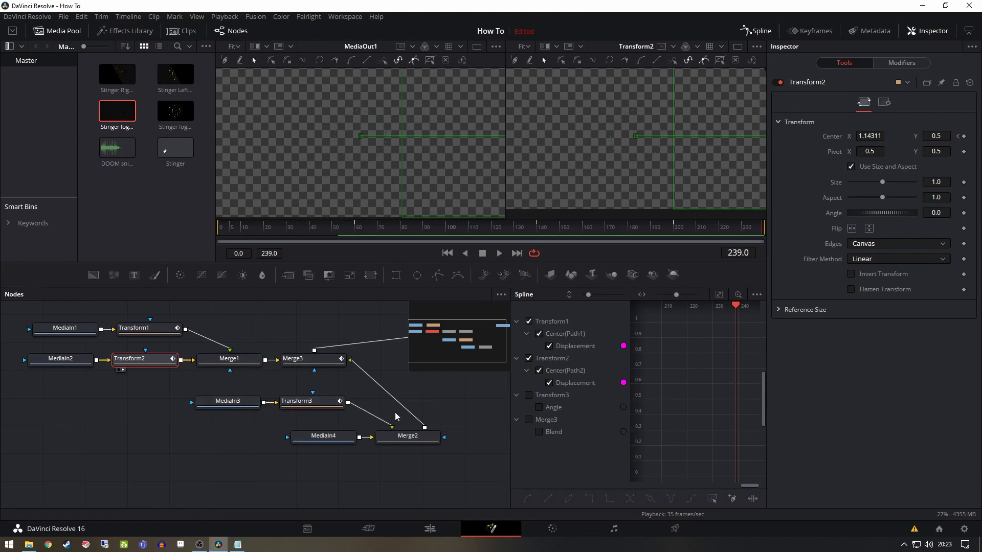
pyautogui.click(529, 395)
pyautogui.moveTo(510, 381); pyautogui.dragTo(289, 381)
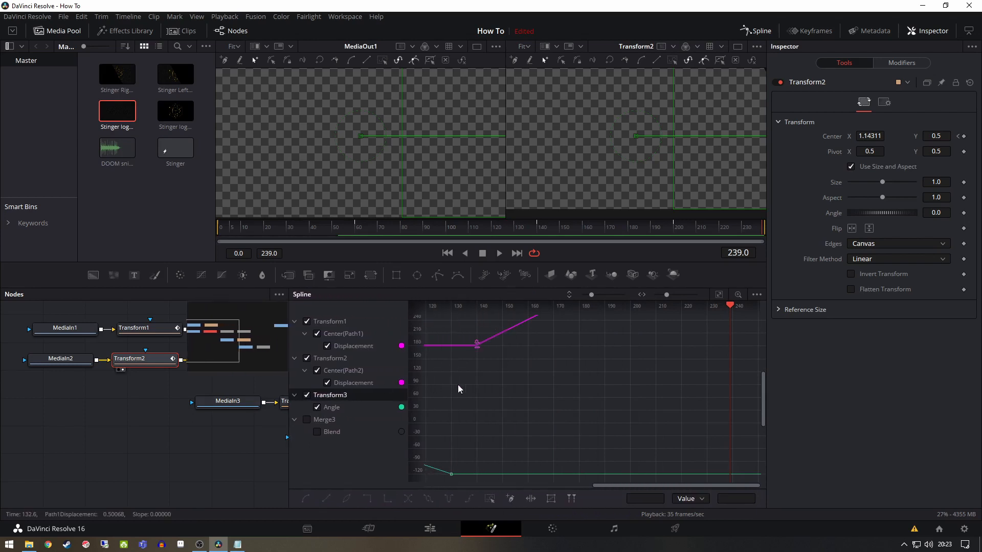
pyautogui.click(721, 295)
# Dim the Transform1 and Transform3 curves and smooth Transform2's displacement keyframes for both the slide-in and slide-out
pyautogui.moveTo(431, 450); pyautogui.dragTo(446, 420)
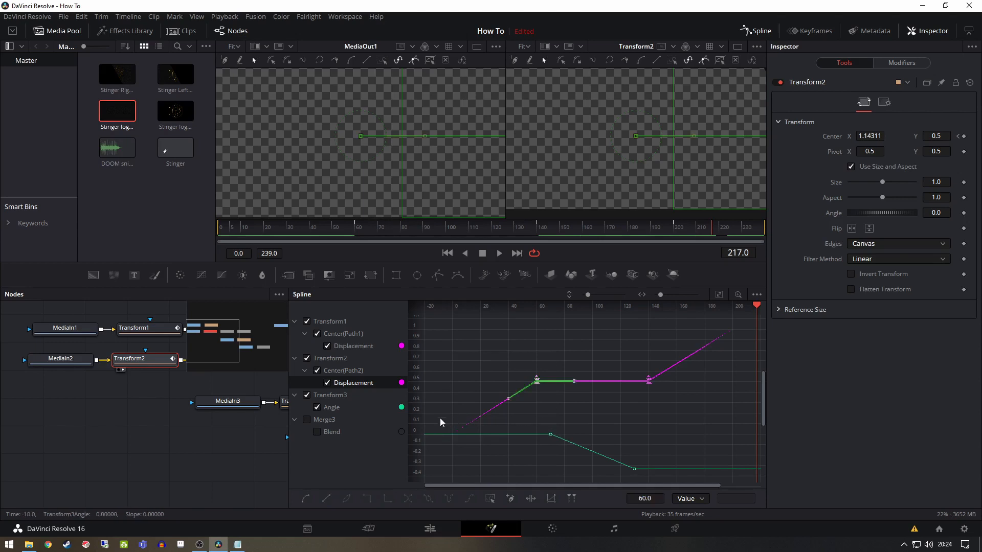
pyautogui.click(306, 395)
pyautogui.click(308, 322)
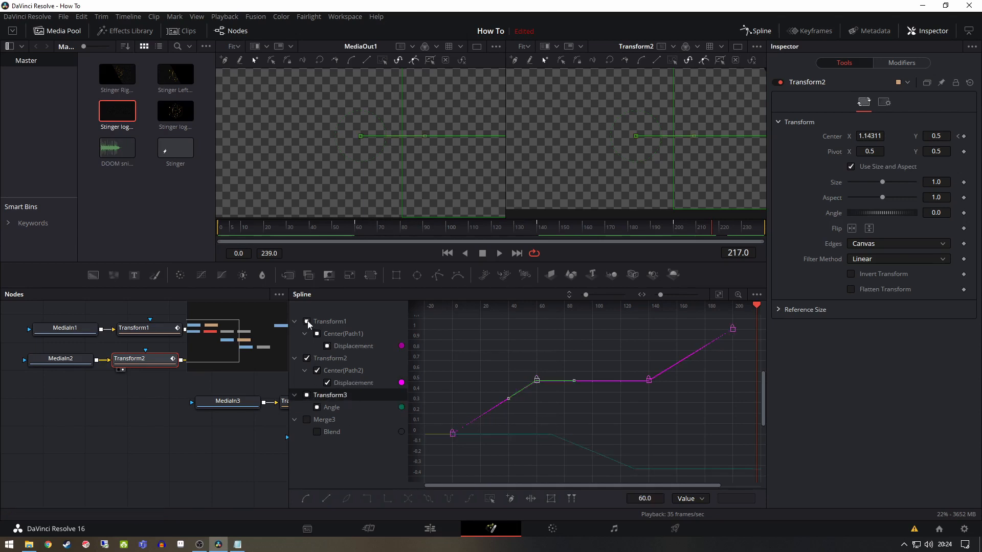
pyautogui.press('Delete')
pyautogui.moveTo(437, 454); pyautogui.dragTo(546, 367)
pyautogui.click(306, 499)
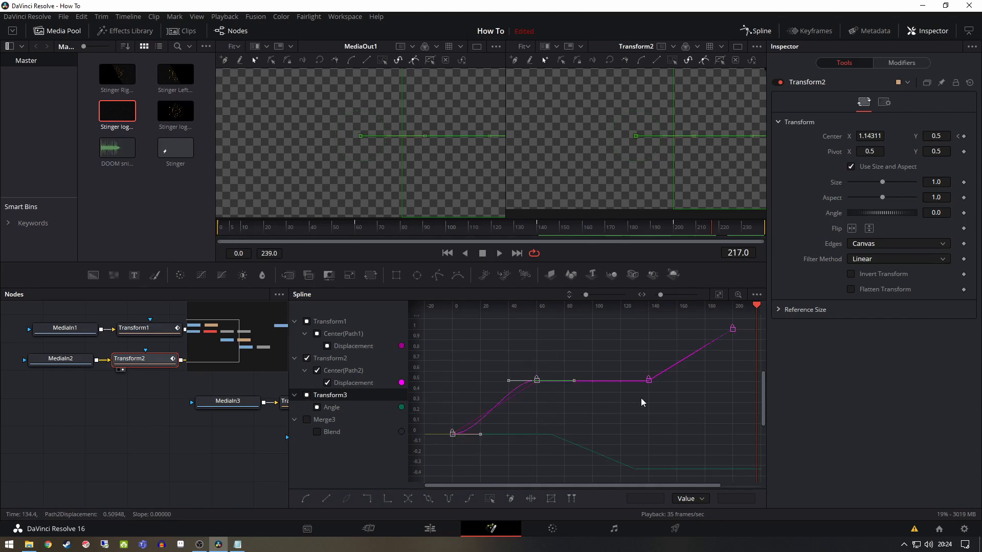
pyautogui.moveTo(629, 403); pyautogui.dragTo(741, 322)
pyautogui.click(305, 499)
pyautogui.click(637, 413)
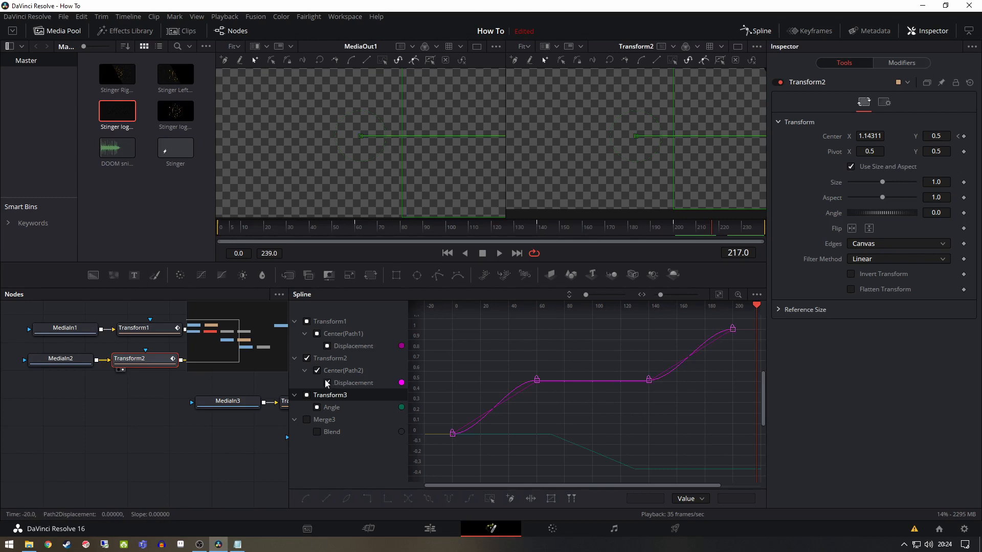
# Leave only Transform1's curve displayed and smooth its displacement keyframes for both the slide-in and slide-out
pyautogui.click(308, 396)
pyautogui.click(308, 358)
pyautogui.click(307, 359)
pyautogui.click(308, 321)
pyautogui.click(308, 322)
pyautogui.moveTo(450, 366); pyautogui.dragTo(546, 487)
pyautogui.click(306, 498)
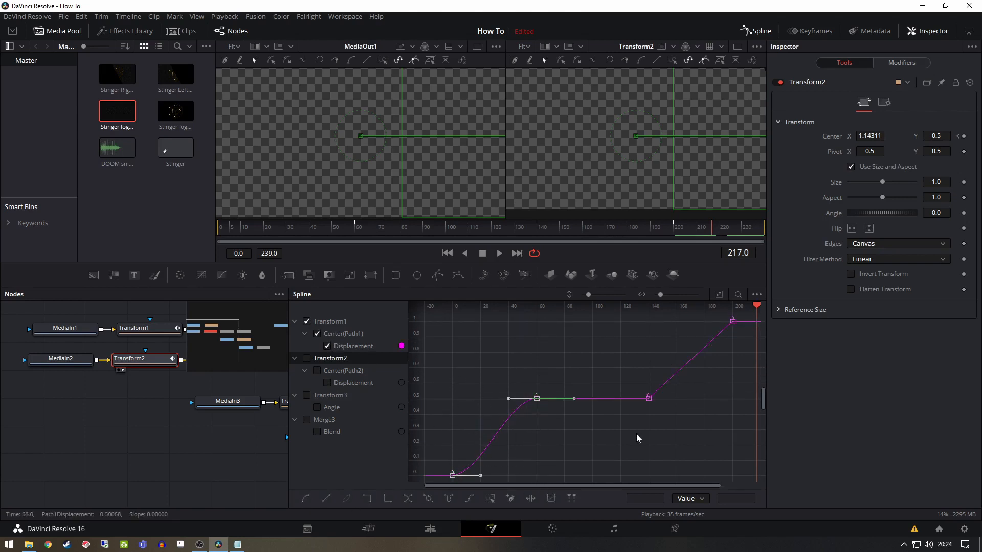
pyautogui.moveTo(639, 418); pyautogui.dragTo(745, 320)
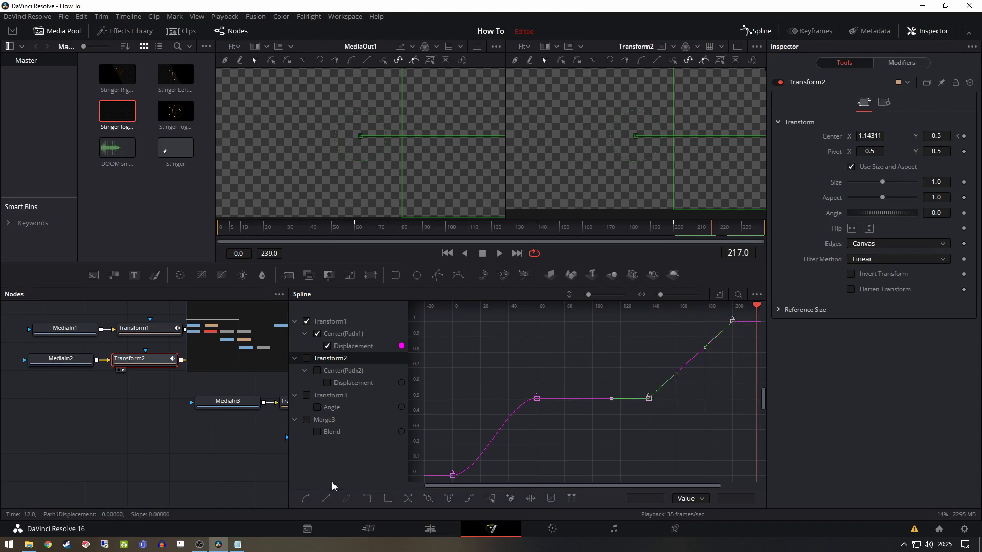
pyautogui.click(306, 499)
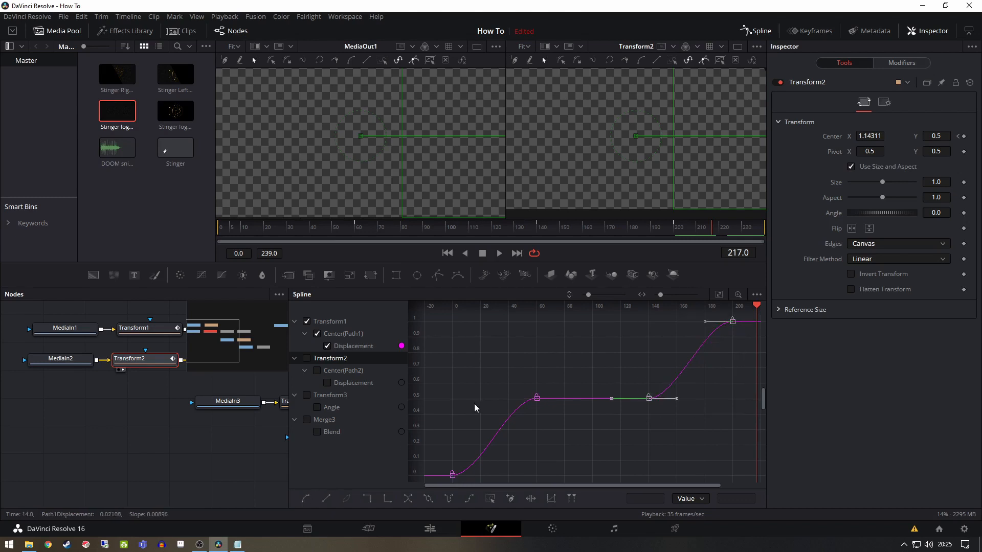
# Show Transform3's Angle curve with Transform1's curve dimmed, and smooth both of the logo rotation's keyframes
pyautogui.click(307, 395)
pyautogui.click(307, 322)
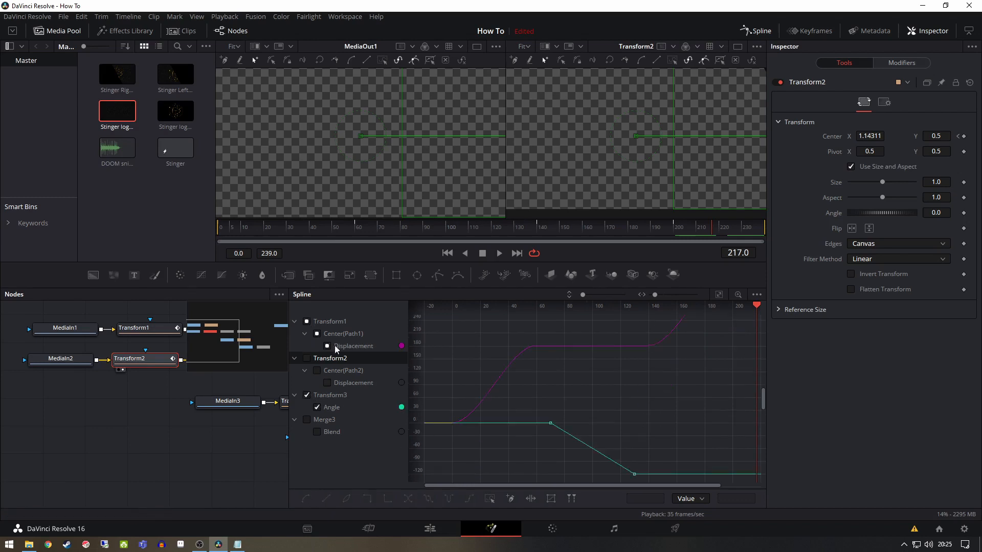
pyautogui.moveTo(538, 399); pyautogui.dragTo(647, 478)
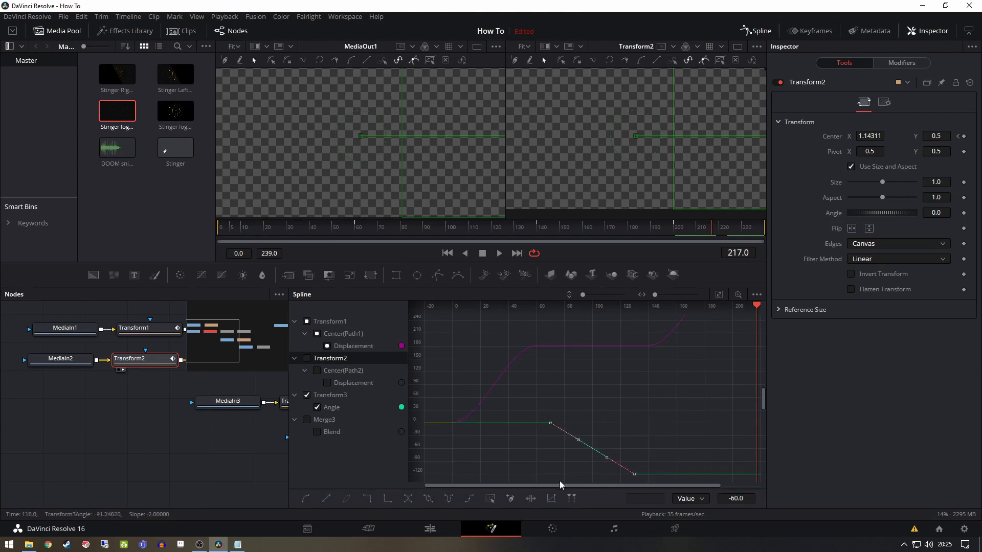
pyautogui.click(306, 498)
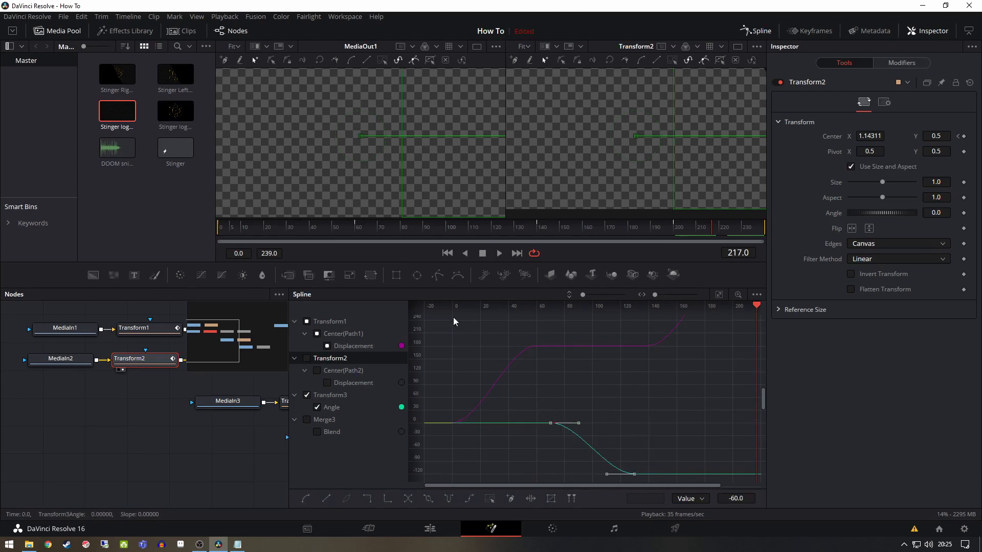
# Play the composition from the first frame to review the smoothed motion, and stop playback
pyautogui.click(448, 254)
pyautogui.click(500, 254)
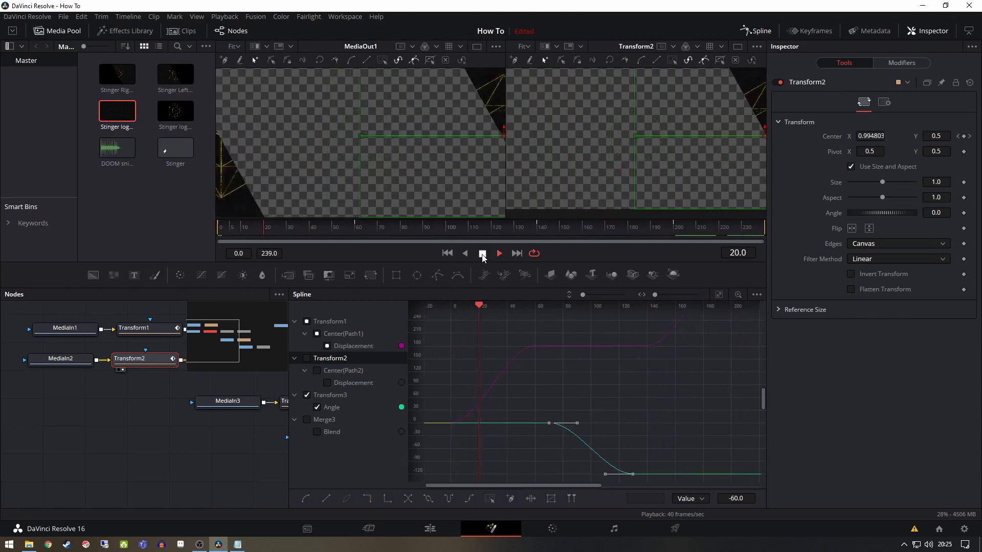
pyautogui.click(484, 255)
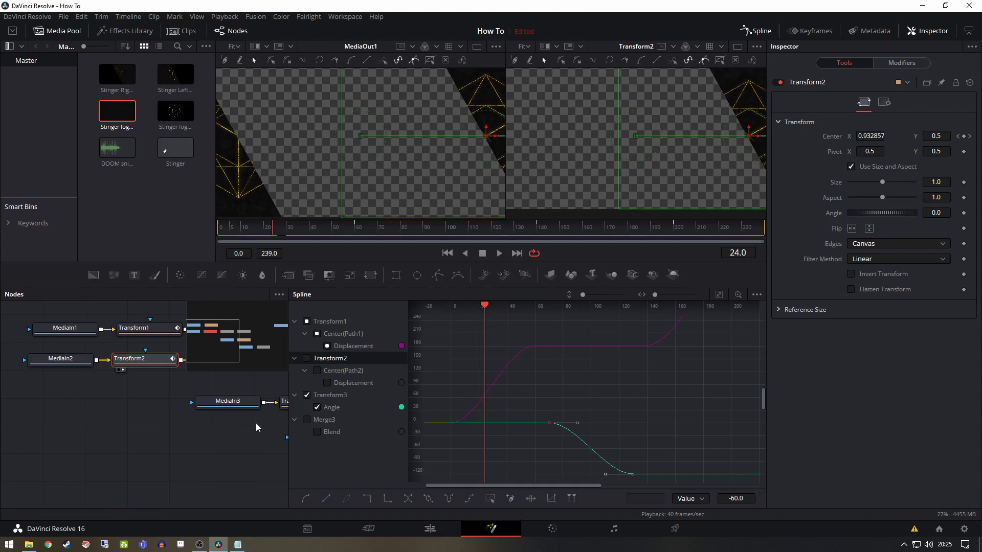
# Close the Spline editor, switch to the Edit page, and place the Stinger composition at the start of a new timeline
pyautogui.click(759, 31)
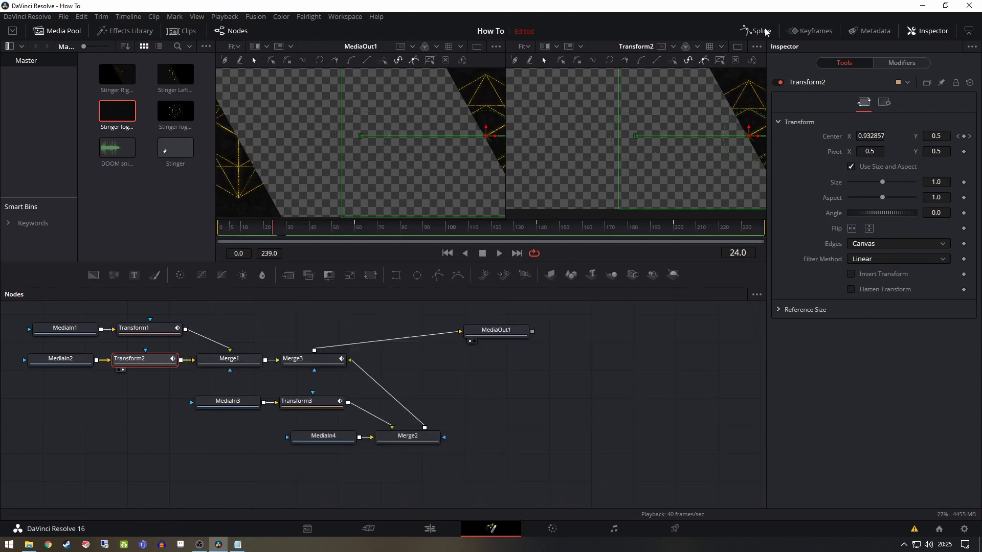
pyautogui.click(430, 528)
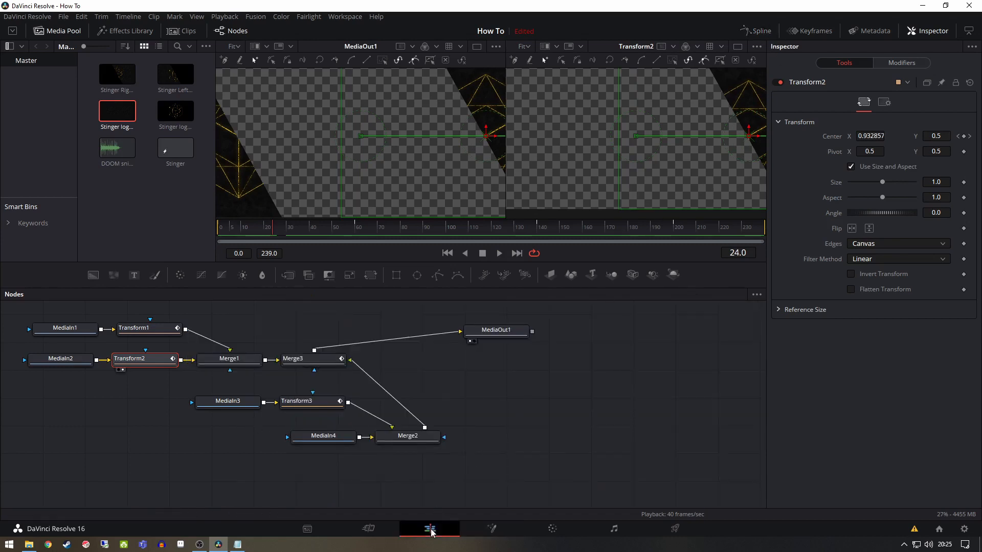
pyautogui.moveTo(172, 148); pyautogui.dragTo(129, 439)
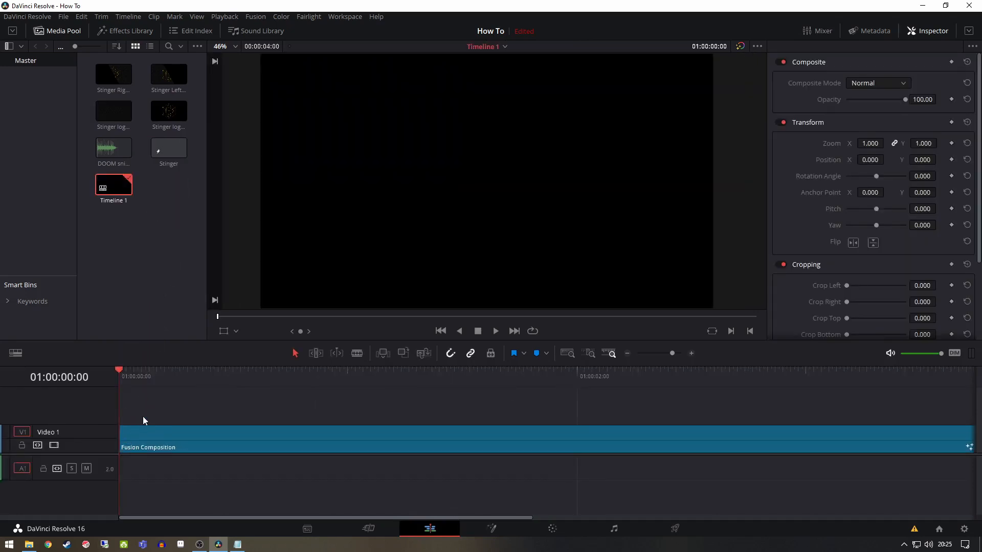
# Lay DOOM snip faster.mp3 under the Fusion composition from the timeline start, and combine both into a compound clip named DECOMPOSE ME
pyautogui.moveTo(115, 146); pyautogui.dragTo(121, 469)
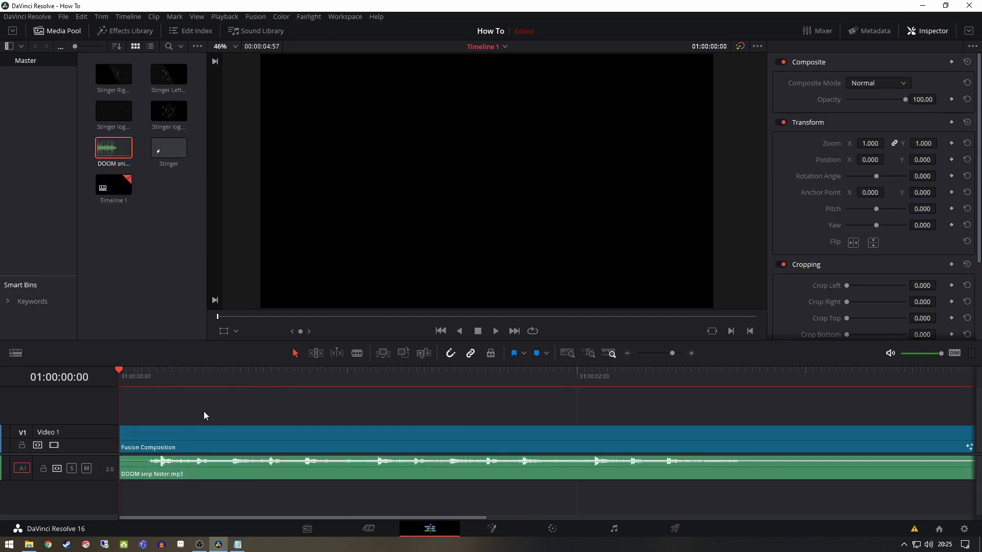
pyautogui.moveTo(212, 412); pyautogui.dragTo(265, 473)
pyautogui.rightClick(265, 473)
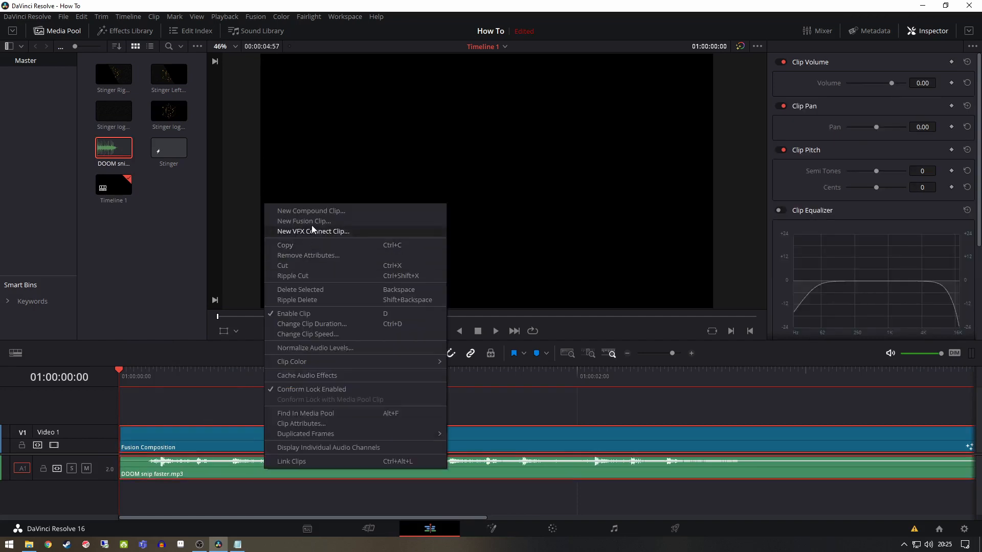
pyautogui.click(351, 211)
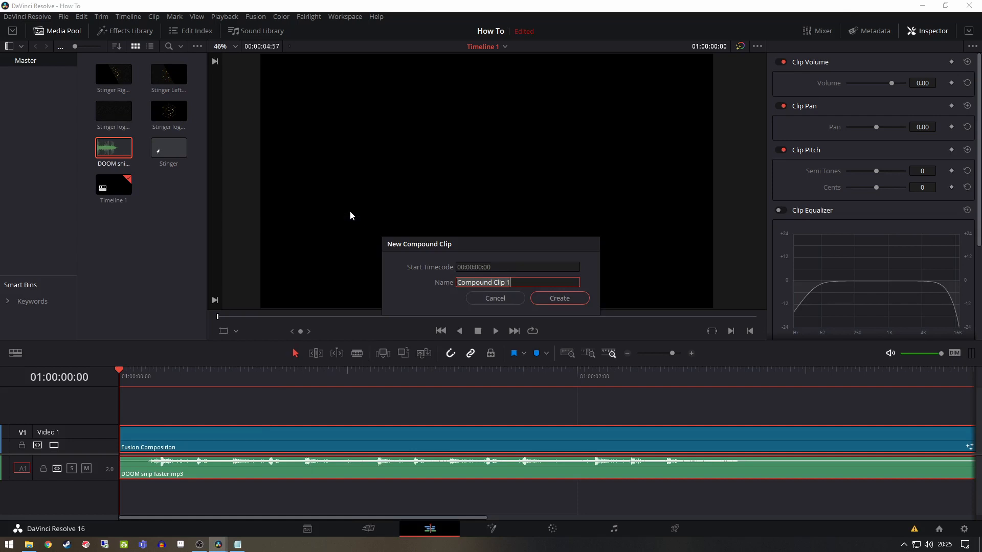
pyautogui.write('DECOMPOSE ME')
pyautogui.click(569, 299)
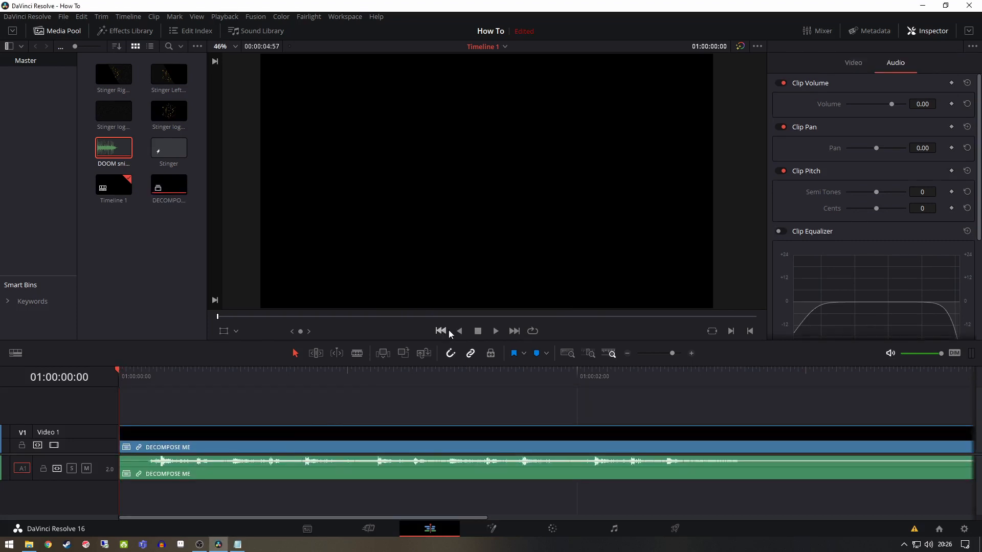
# Play the timeline to review the compound clip with its audio
pyautogui.click(496, 332)
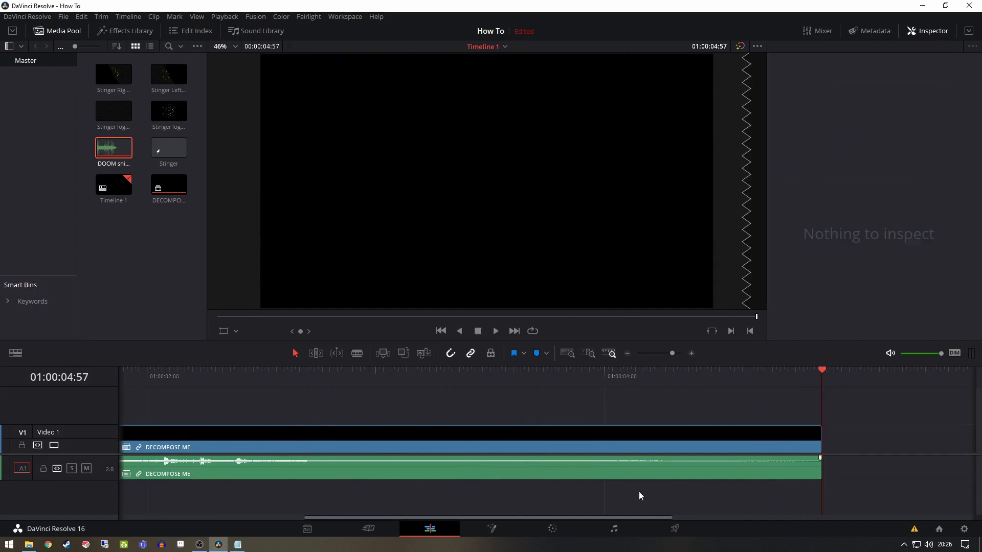
# Open the Deliver page, name the output file Stinger123, and set it to render as individual clips
pyautogui.click(675, 532)
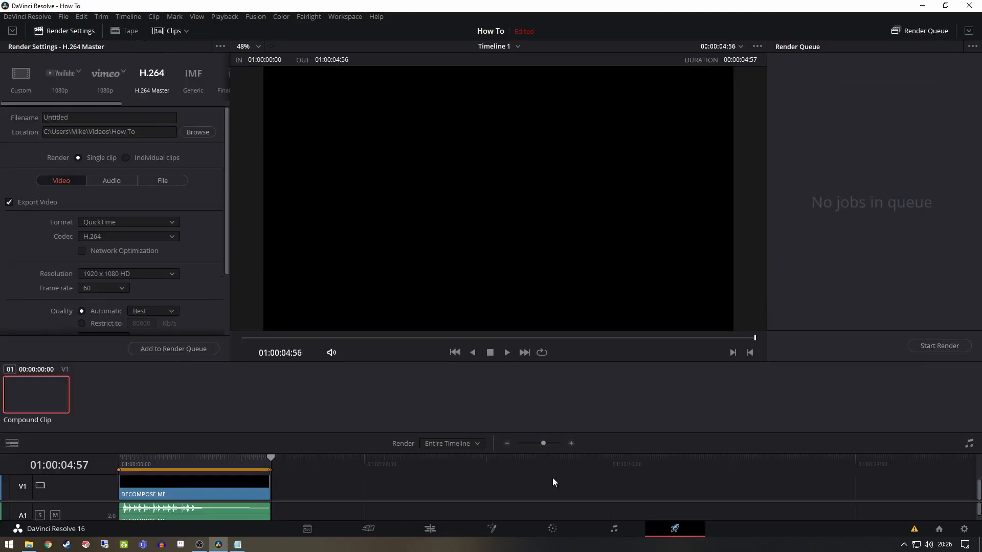
pyautogui.click(82, 117)
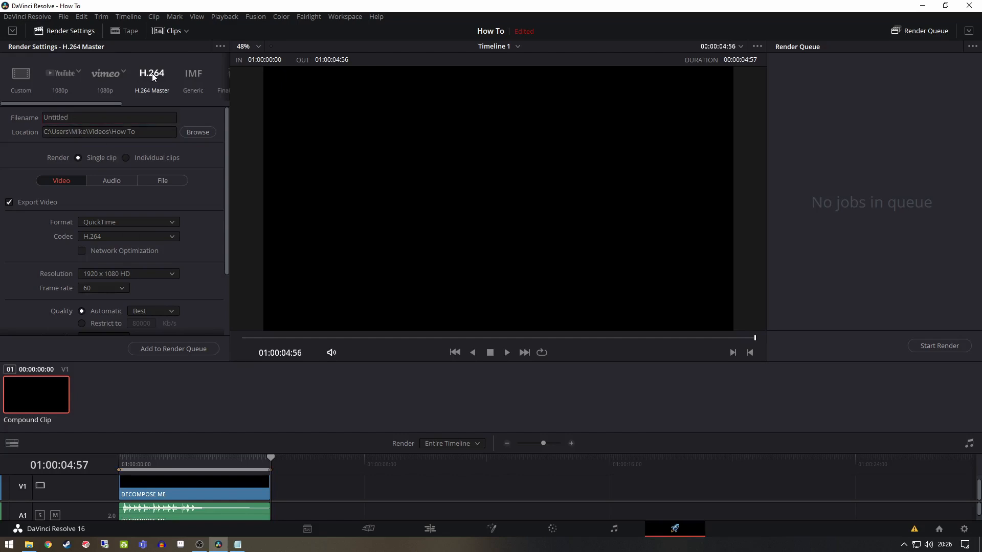
pyautogui.hotkey('ctrl', 'a')
pyautogui.write('S')
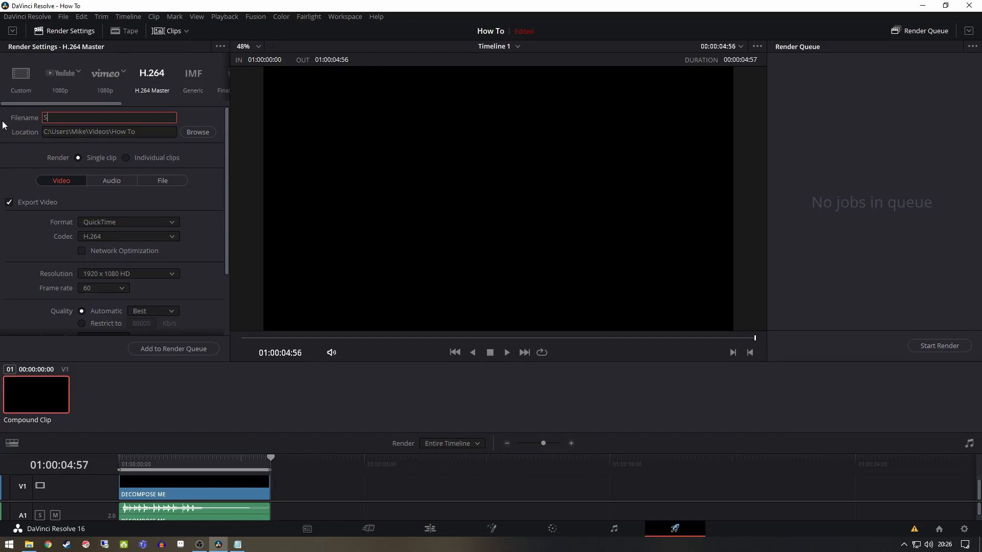
pyautogui.write('tinger123')
pyautogui.click(126, 158)
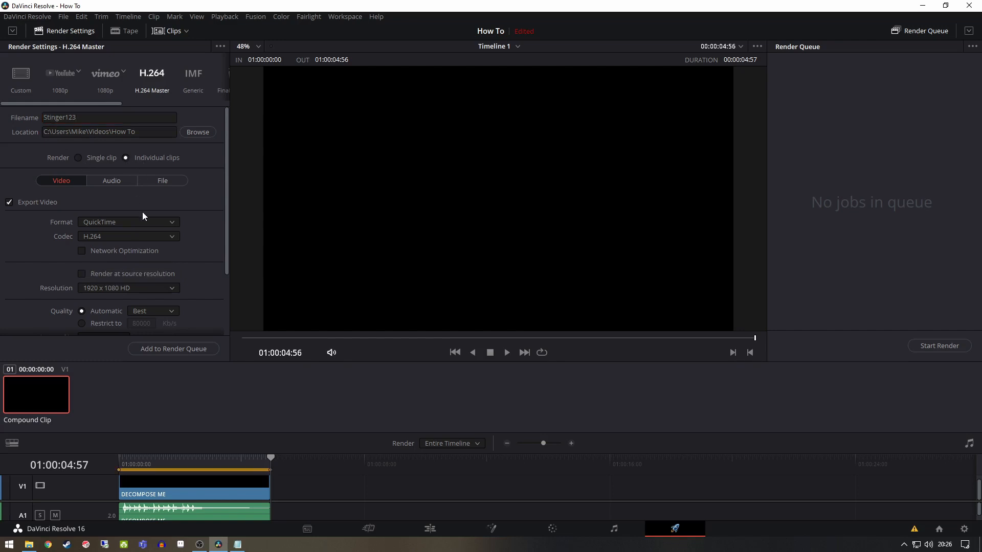
# Set the codec to GoPro CineForm, type RGB 16-bit, with Export Alpha enabled, and render the clip through the render queue
pyautogui.click(136, 238)
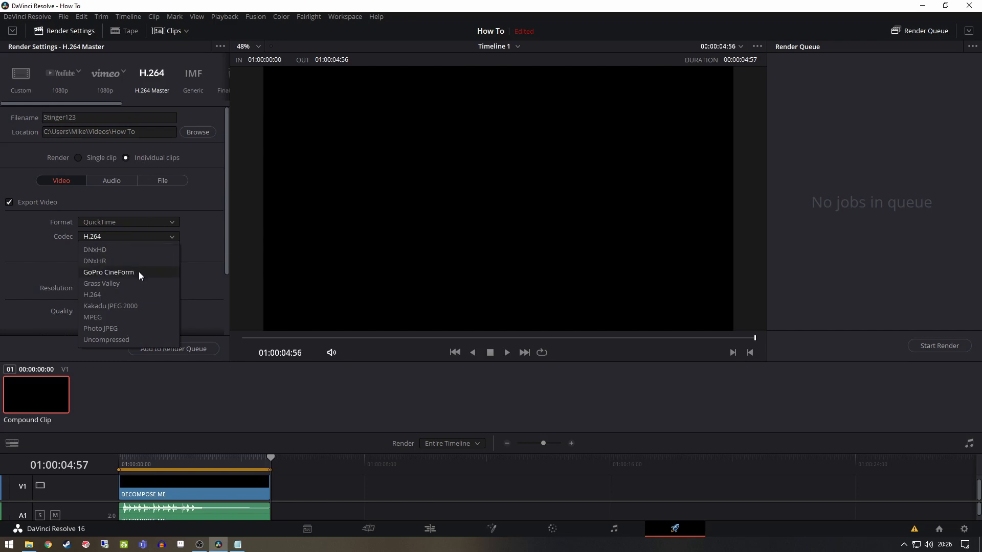
pyautogui.click(139, 271)
pyautogui.click(119, 252)
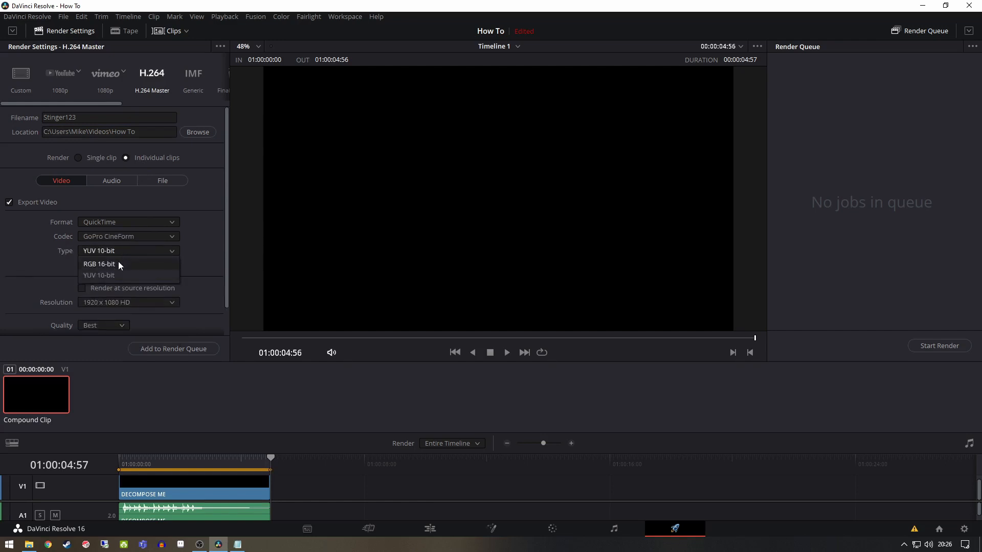
pyautogui.click(122, 264)
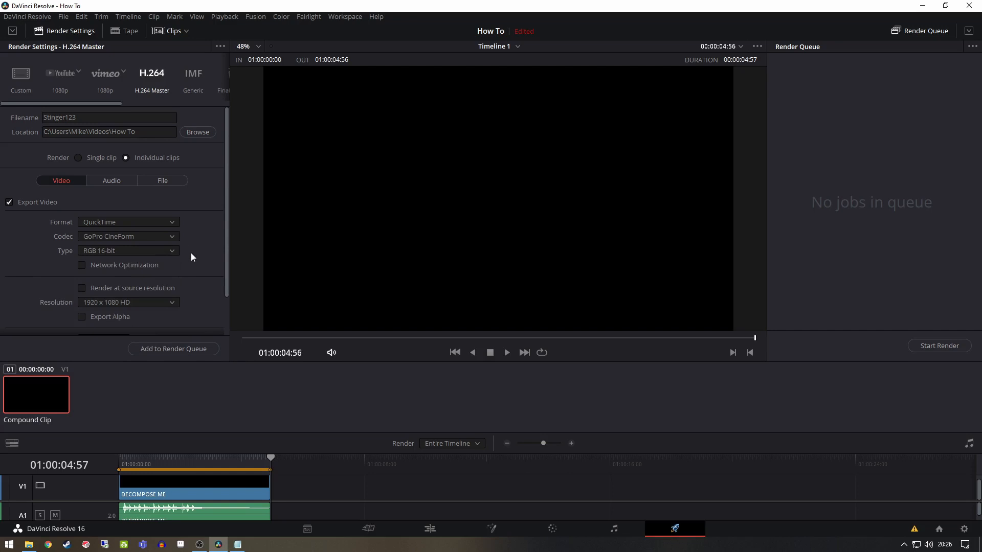
pyautogui.scroll(-2, 191, 253)
pyautogui.click(82, 287)
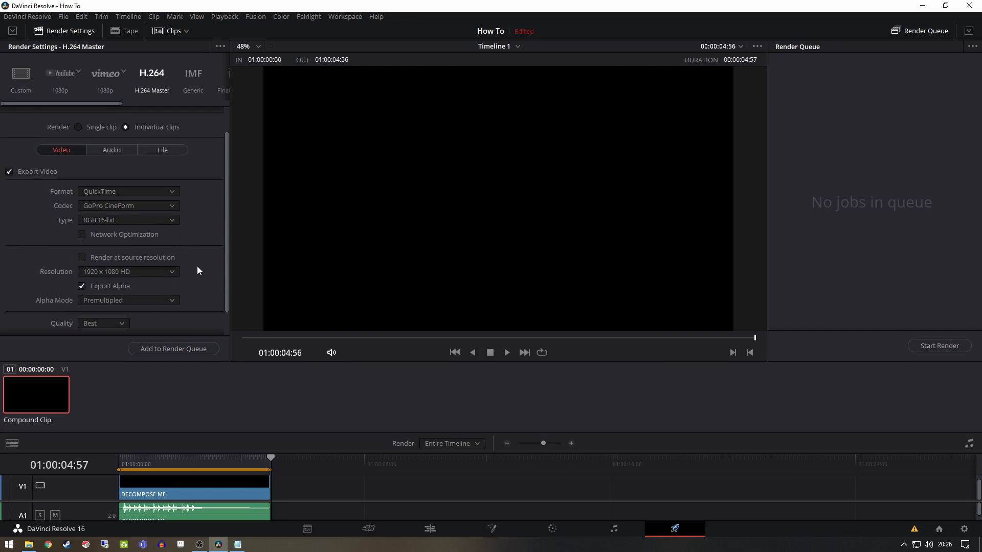
pyautogui.click(184, 349)
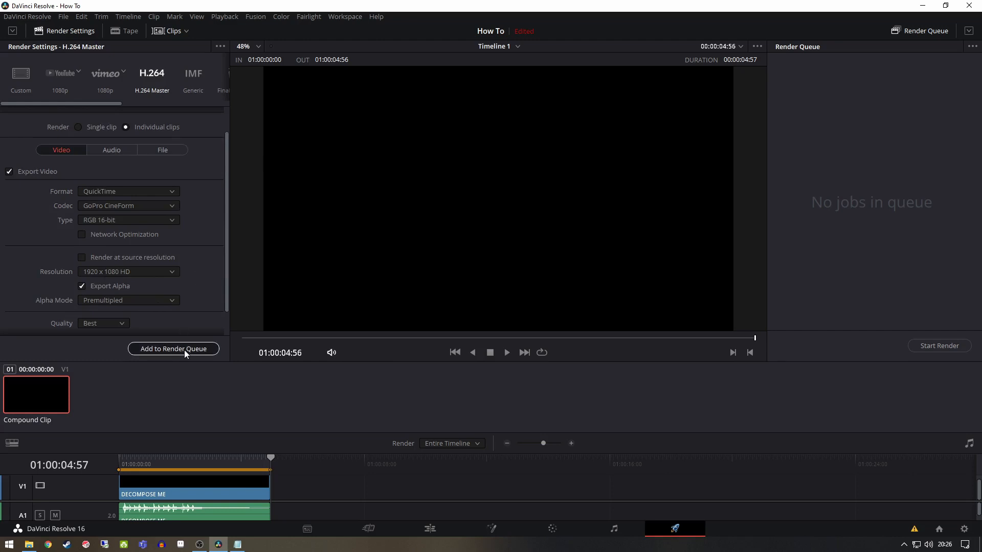
pyautogui.click(947, 348)
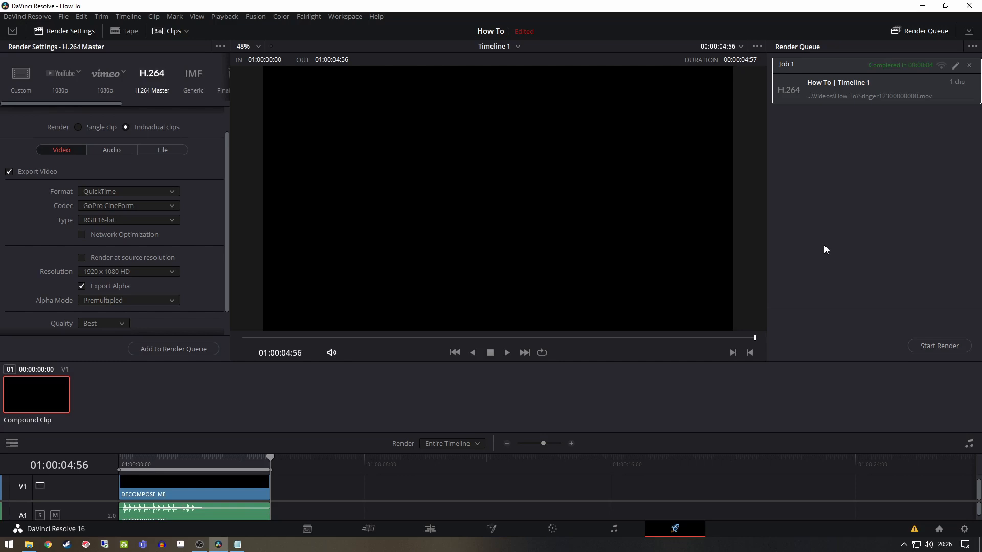
# Switch to File Explorer and copy the rendered Stinger123 MOV file from Videos\How To into C:\FFMPEG\bin
pyautogui.click(28, 544)
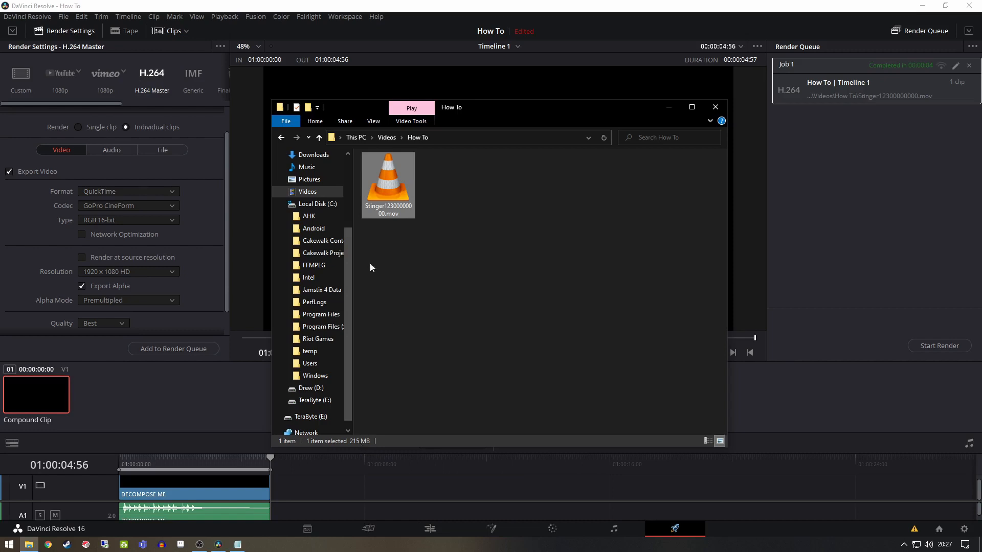
pyautogui.rightClick(388, 184)
pyautogui.click(421, 359)
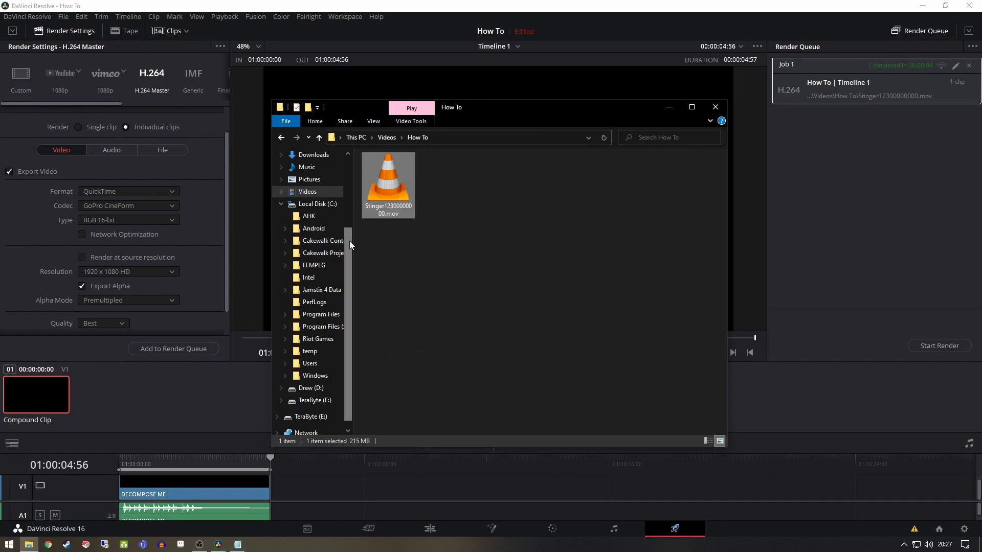
pyautogui.click(317, 203)
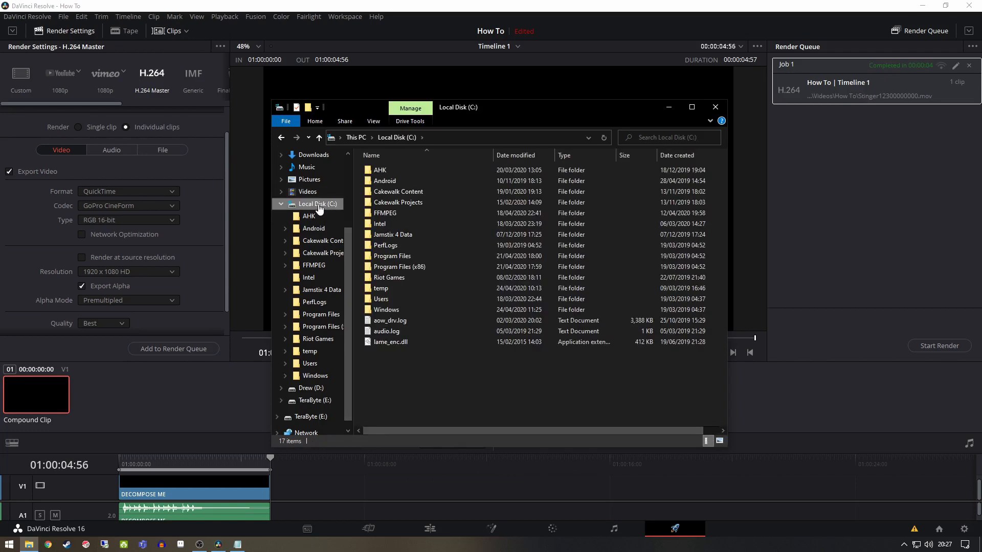
pyautogui.doubleClick(410, 213)
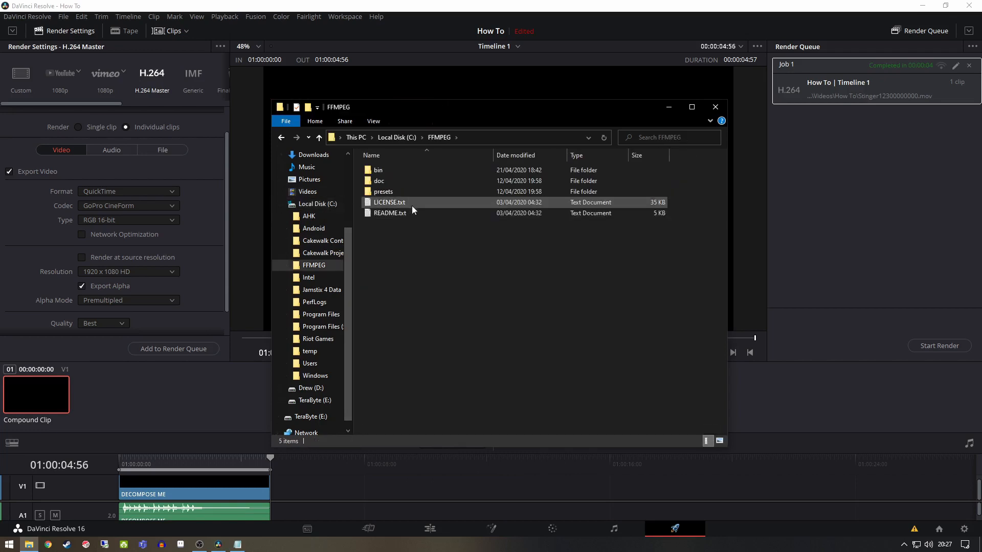
pyautogui.doubleClick(408, 169)
pyautogui.rightClick(394, 253)
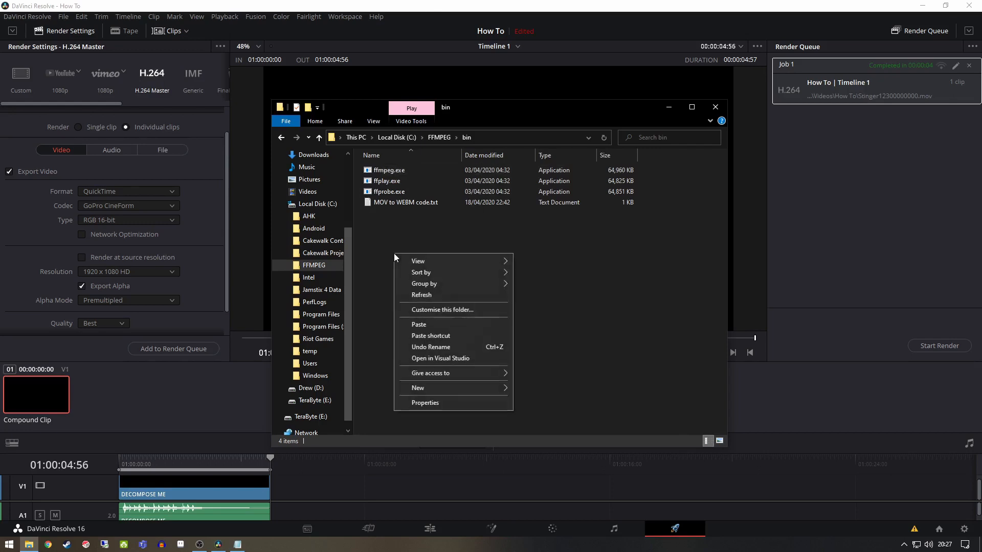
pyautogui.click(432, 325)
pyautogui.click(424, 266)
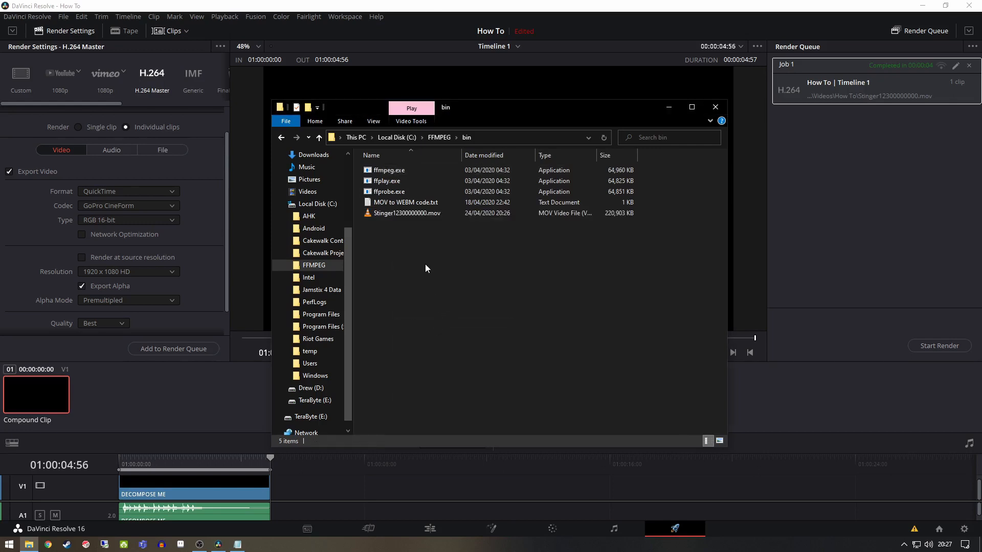
# Open MOV to WEBM code.txt in Notepad and replace the ffmpeg command's input file name with Stinger123.mov
pyautogui.doubleClick(439, 203)
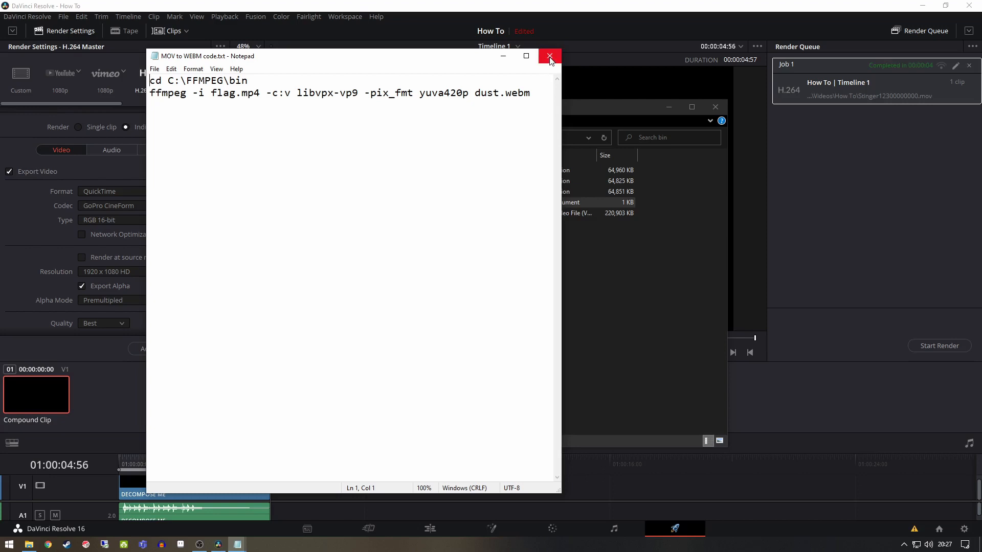
pyautogui.moveTo(478, 60); pyautogui.dragTo(768, 160)
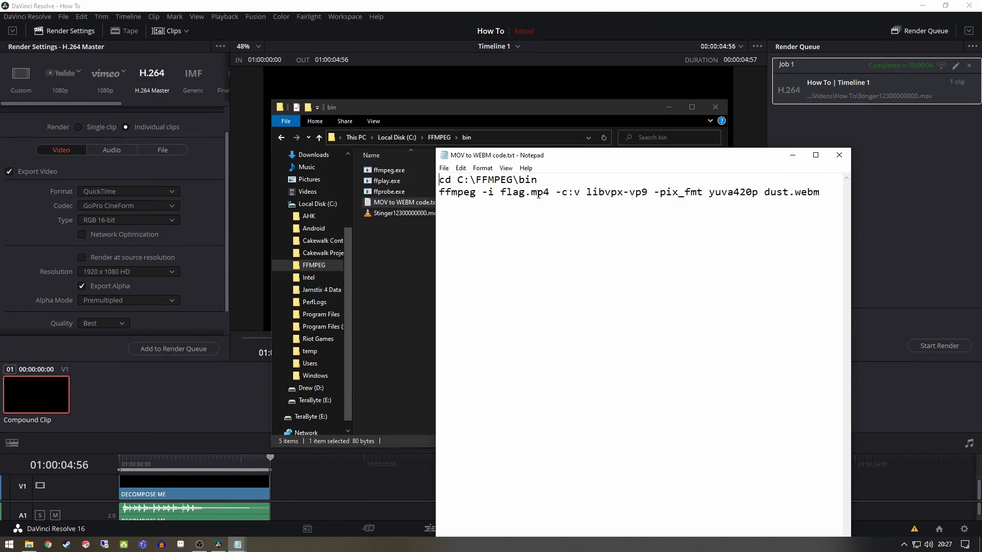
pyautogui.moveTo(550, 194); pyautogui.dragTo(503, 195)
pyautogui.write('stinger123')
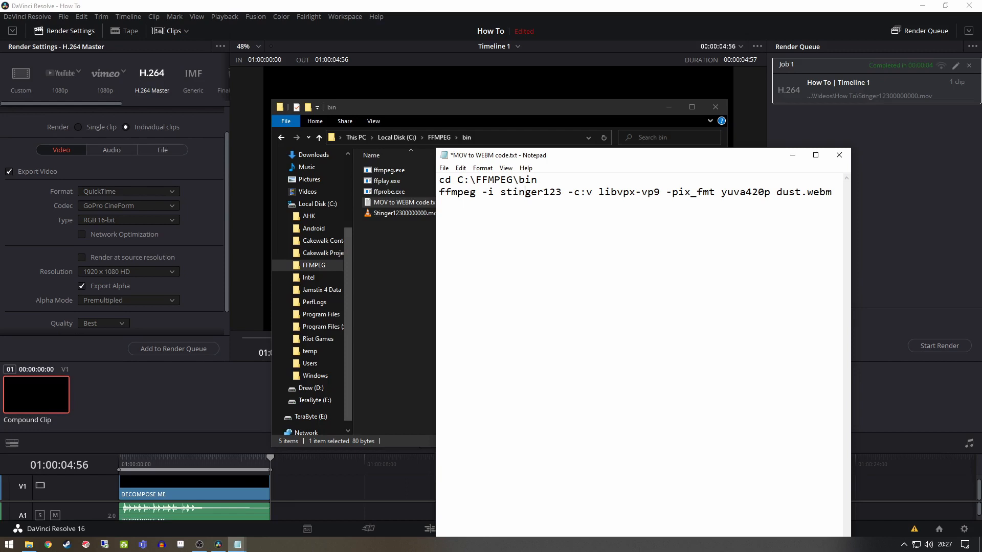
pyautogui.press('BackSpace')
pyautogui.write('S')
pyautogui.press('Right')
pyautogui.press('Right')
pyautogui.press('Right')
pyautogui.press('Right')
pyautogui.write('.mov')
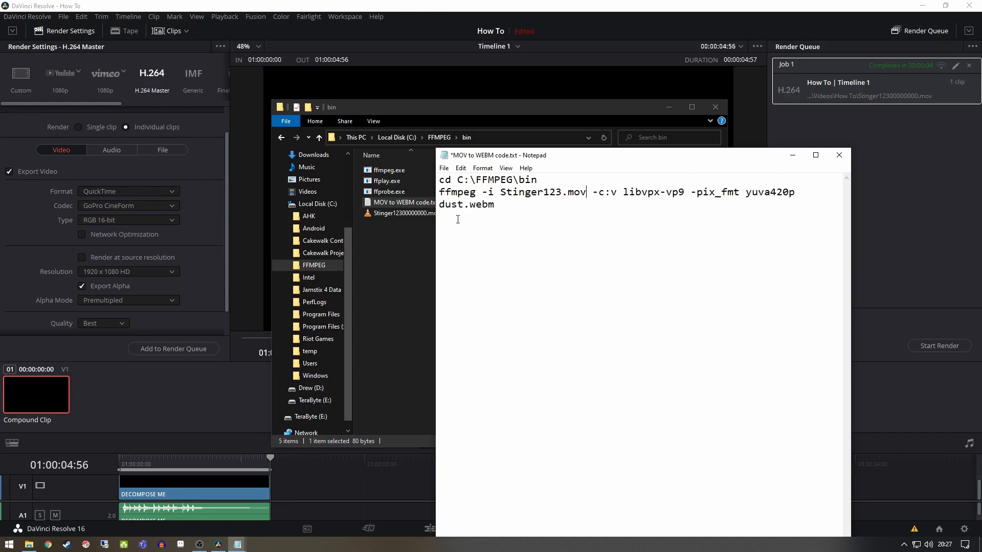
# Change the WebM file name in the ffmpeg command from dust to output, and close the note without saving
pyautogui.moveTo(466, 204); pyautogui.dragTo(440, 206)
pyautogui.write('output')
pyautogui.moveTo(789, 162); pyautogui.dragTo(868, 138)
pyautogui.click(876, 130)
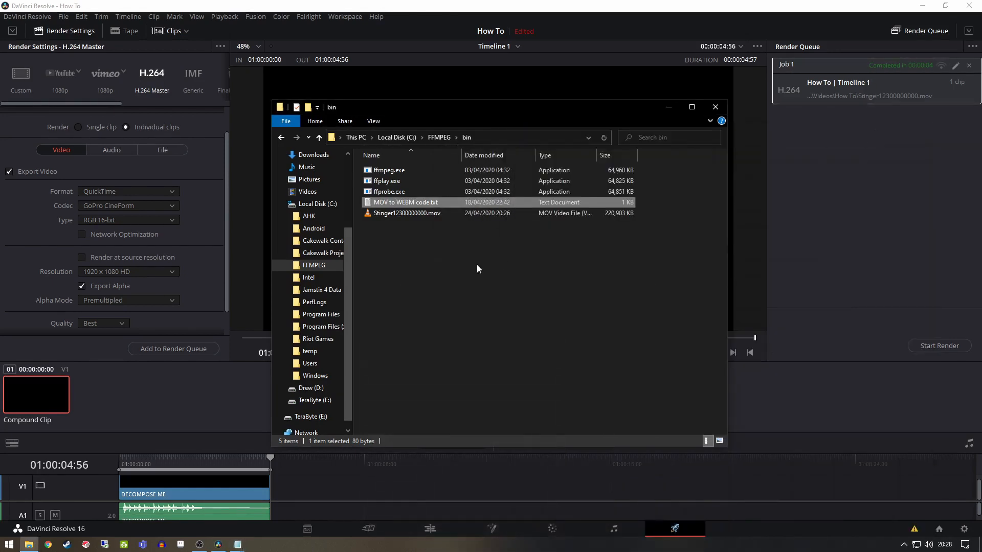
pyautogui.click(413, 240)
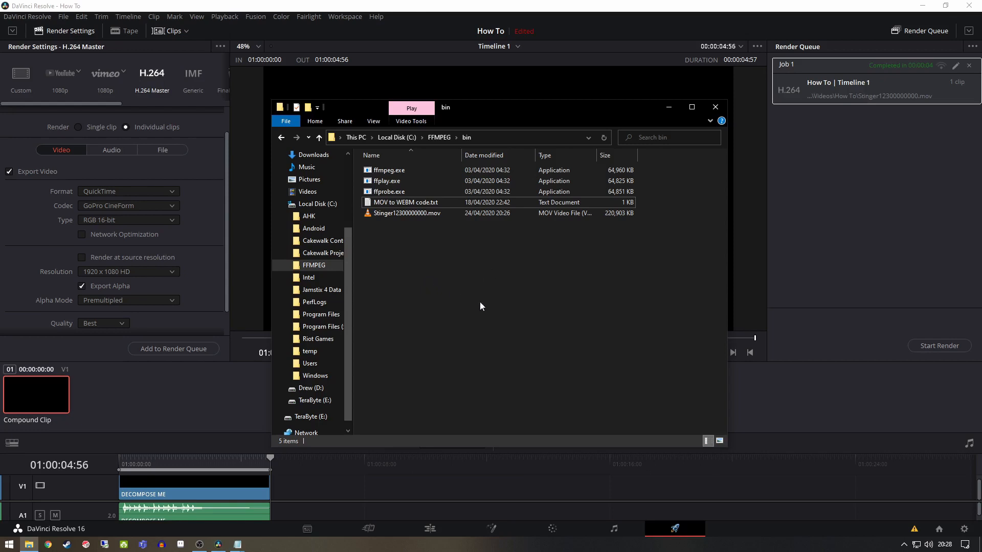
# Open Command Prompt as administrator, place its window below the bin folder's file list, and start a cd command
pyautogui.press('super')
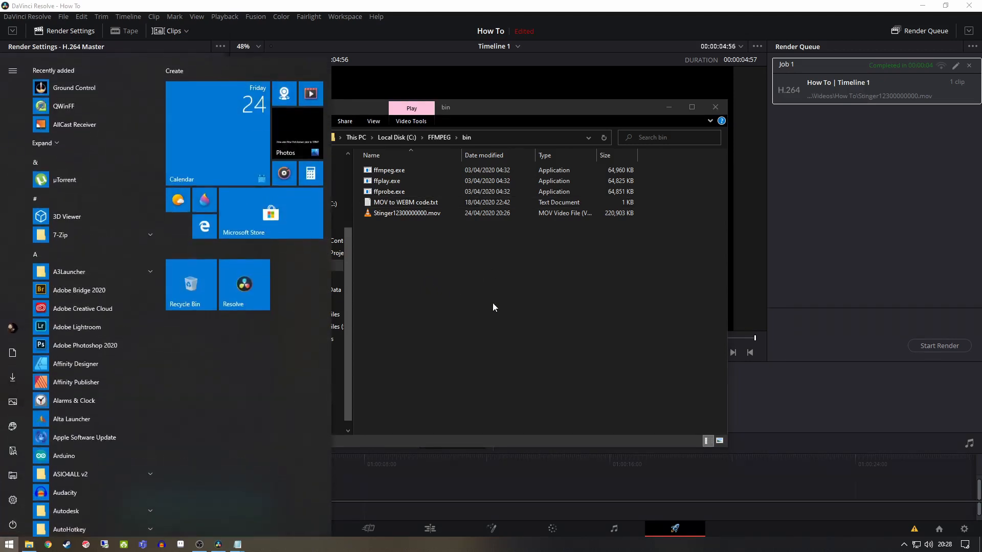
pyautogui.write('cmd')
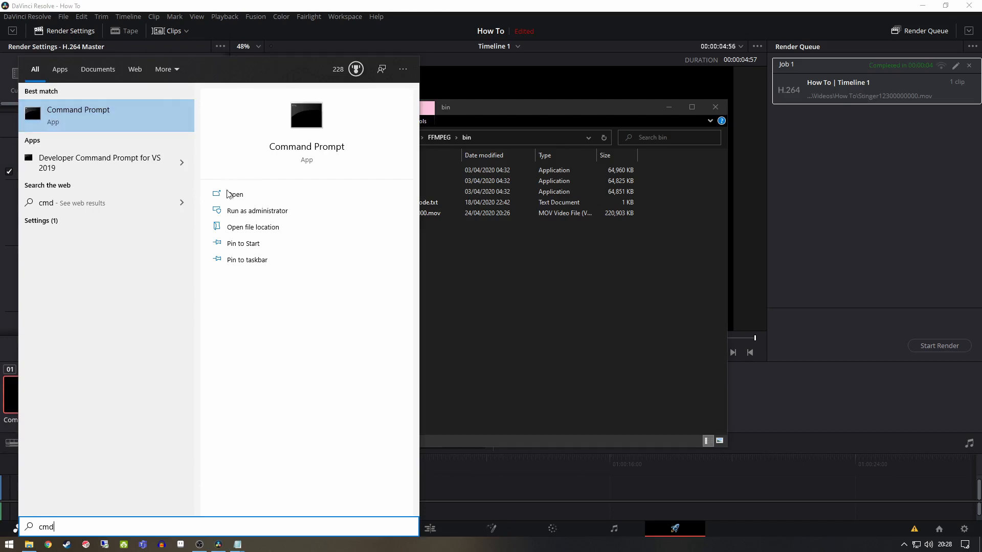
pyautogui.click(251, 211)
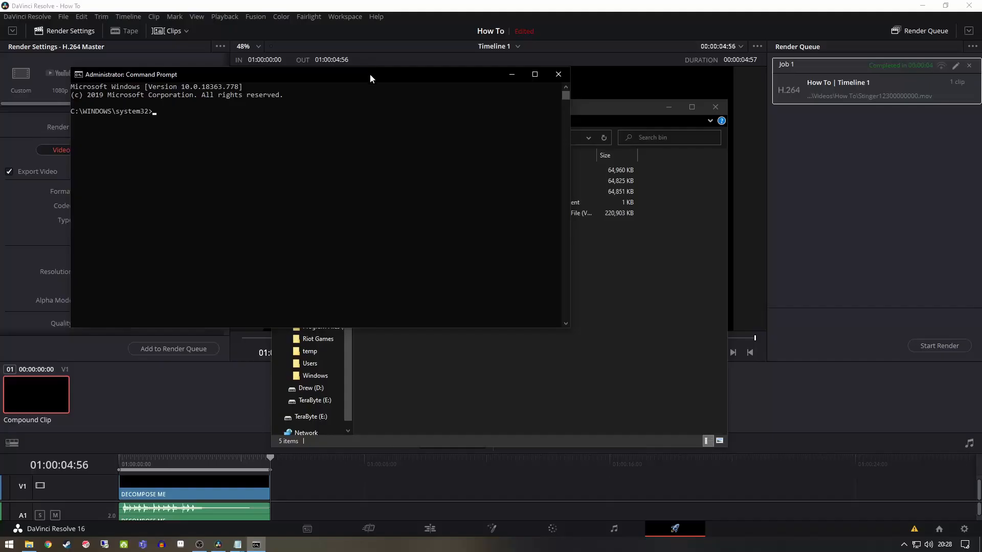
pyautogui.moveTo(369, 73); pyautogui.dragTo(561, 247)
pyautogui.write('cd')
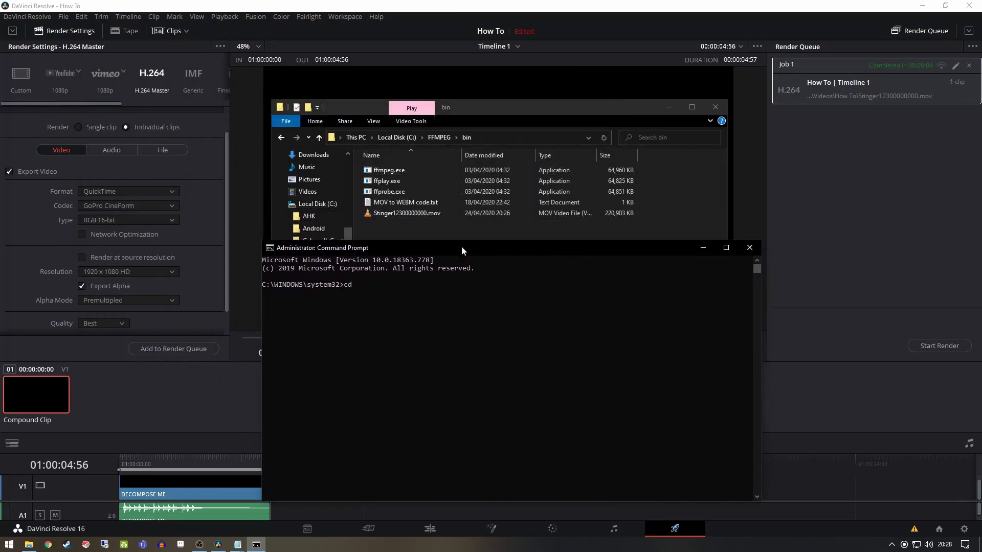
# Copy the path line from MOV to WEBM code.txt, run cd C:\FFMPEG\bin in Command Prompt, and minimize the note
pyautogui.doubleClick(427, 204)
pyautogui.moveTo(249, 80); pyautogui.dragTo(138, 84)
pyautogui.hotkey('ctrl', 'c')
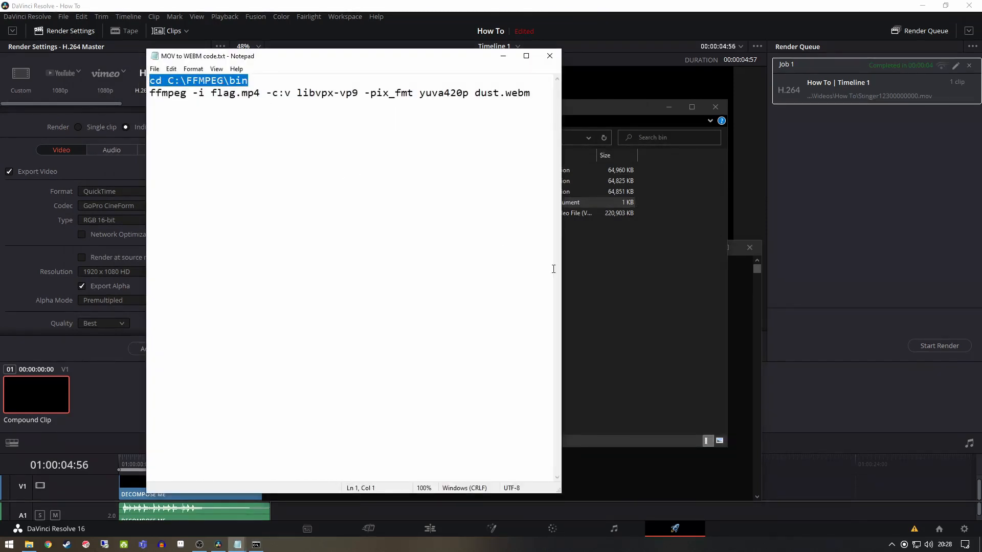
pyautogui.click(568, 263)
pyautogui.click(257, 545)
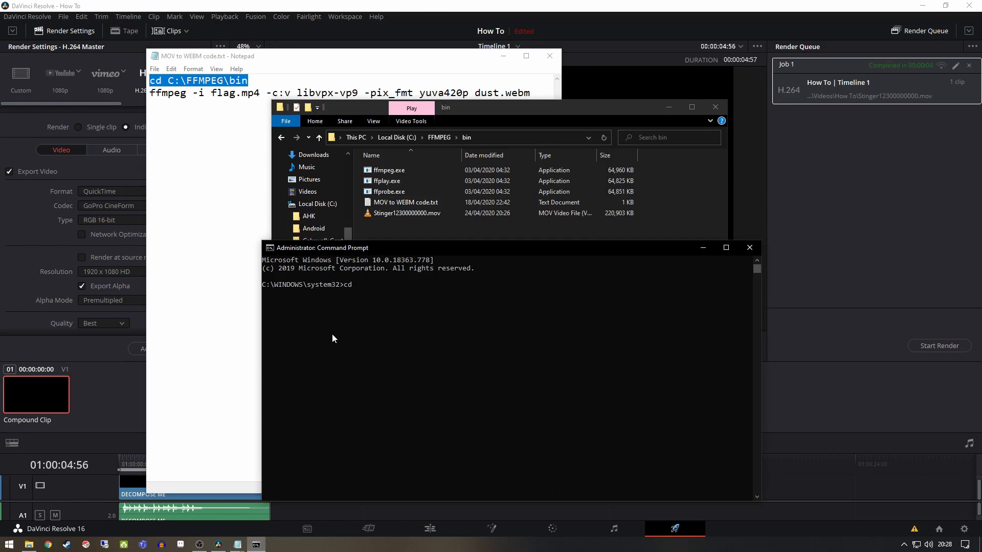
pyautogui.hotkey('ctrl', 'v')
pyautogui.press('Return')
pyautogui.click(223, 94)
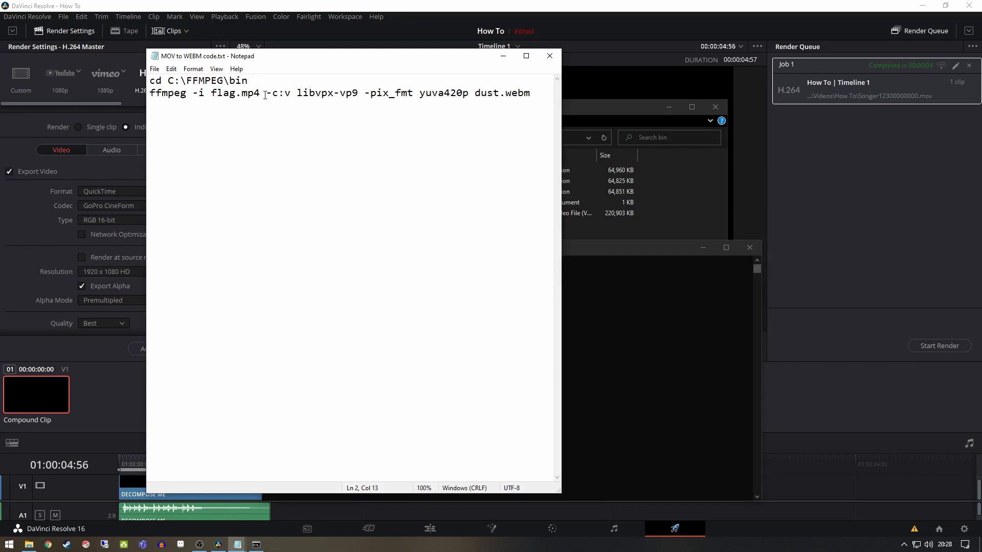
pyautogui.click(504, 56)
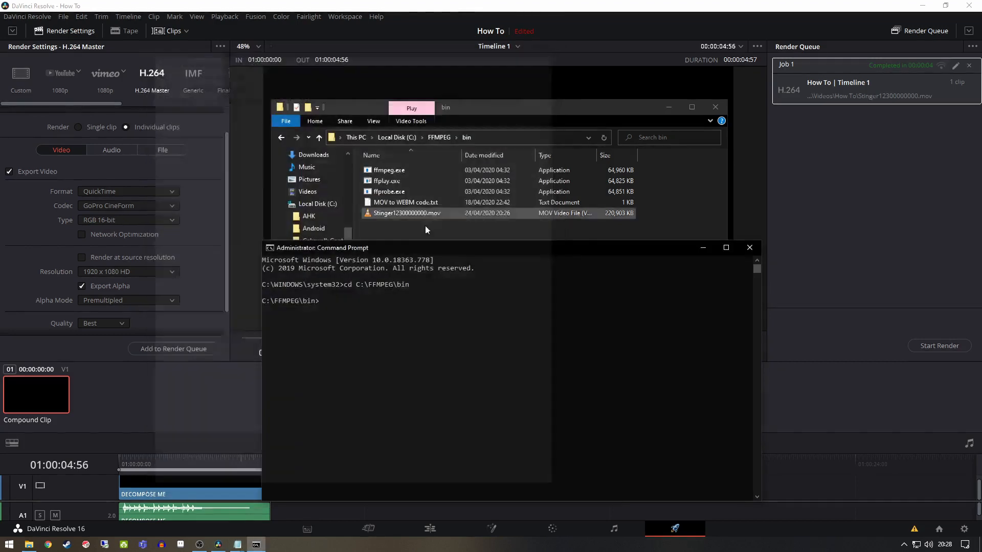
# Copy the ffmpeg conversion command from MOV to WEBM code.txt and try to run it in Command Prompt
pyautogui.moveTo(238, 545)
pyautogui.click(268, 501)
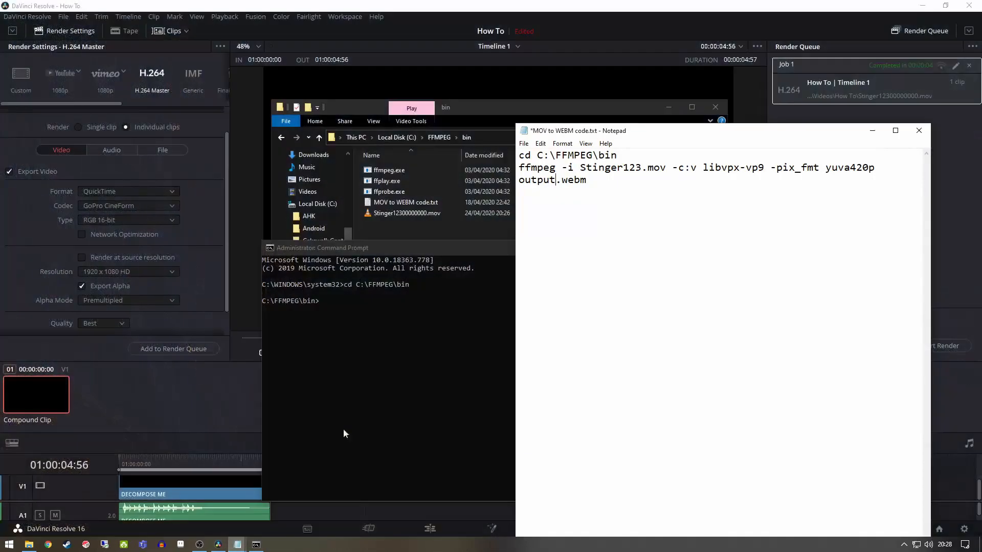
pyautogui.moveTo(588, 180); pyautogui.dragTo(517, 168)
pyautogui.hotkey('ctrl', 'c')
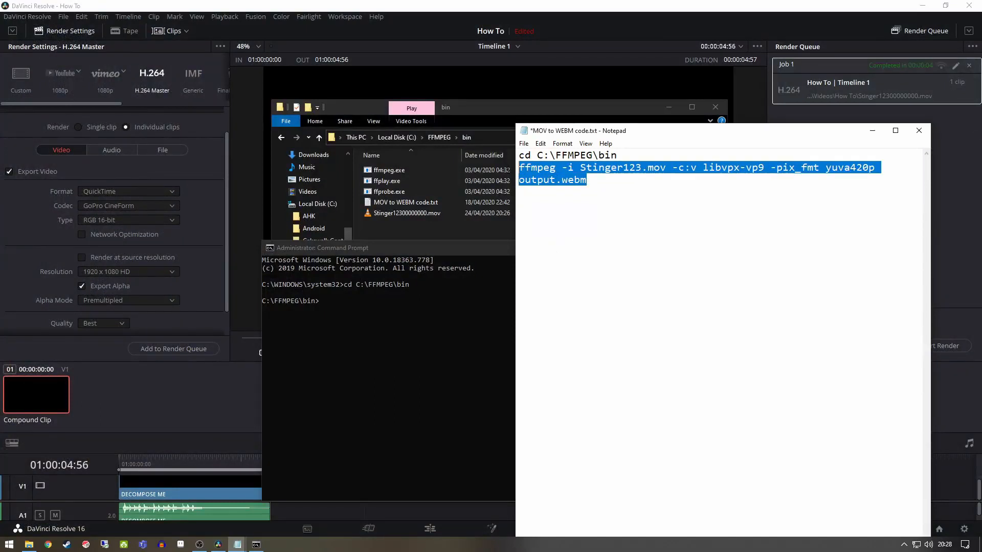
pyautogui.click(388, 297)
pyautogui.click(354, 302)
pyautogui.rightClick(355, 305)
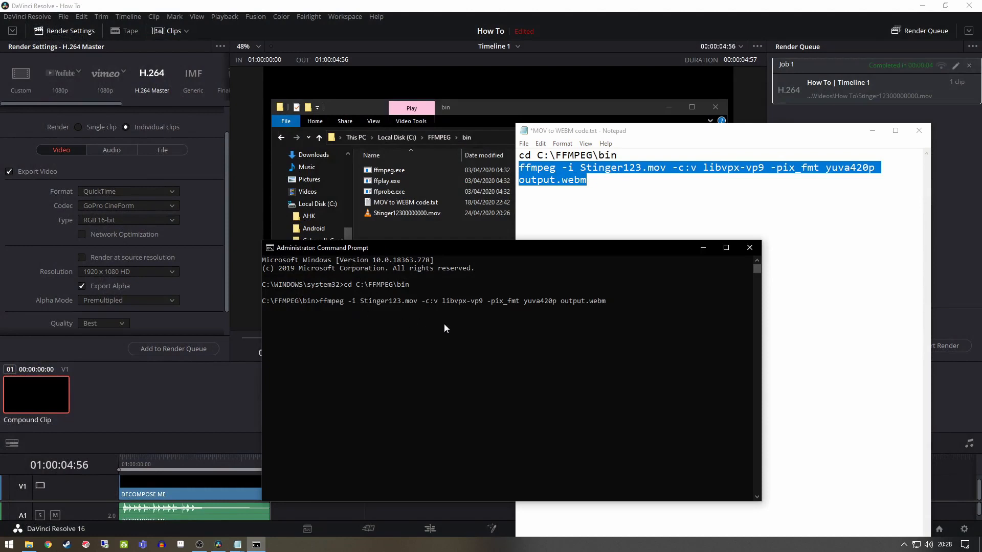
pyautogui.press('Return')
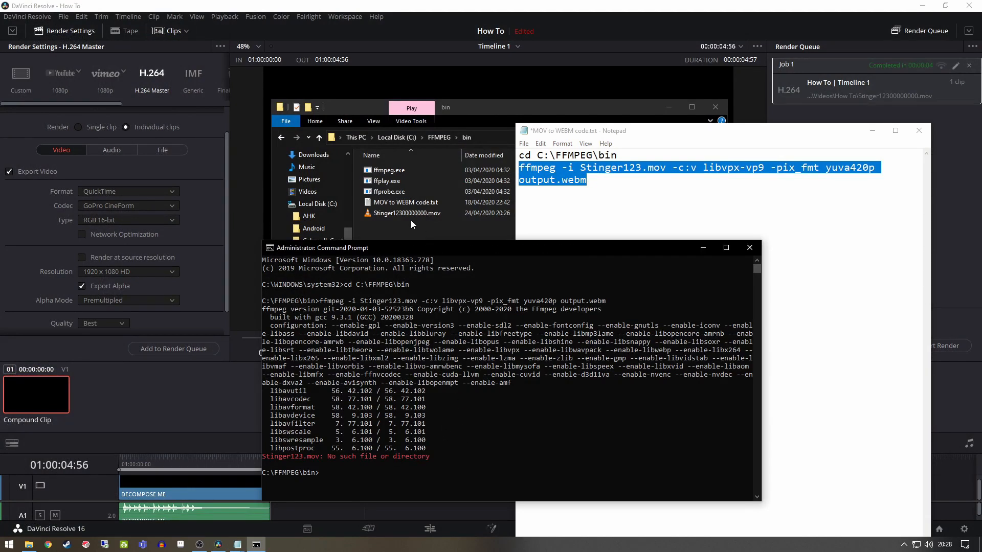
# Rename the MOV file in the FFMPEG bin folder to Stinger123.mov
pyautogui.click(427, 215)
pyautogui.click(425, 215)
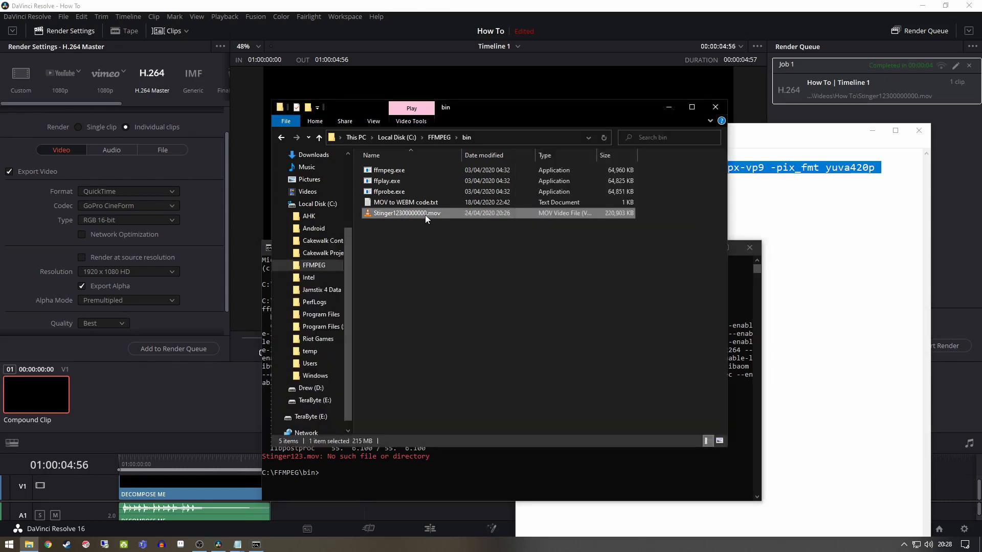
pyautogui.moveTo(427, 214); pyautogui.dragTo(403, 214)
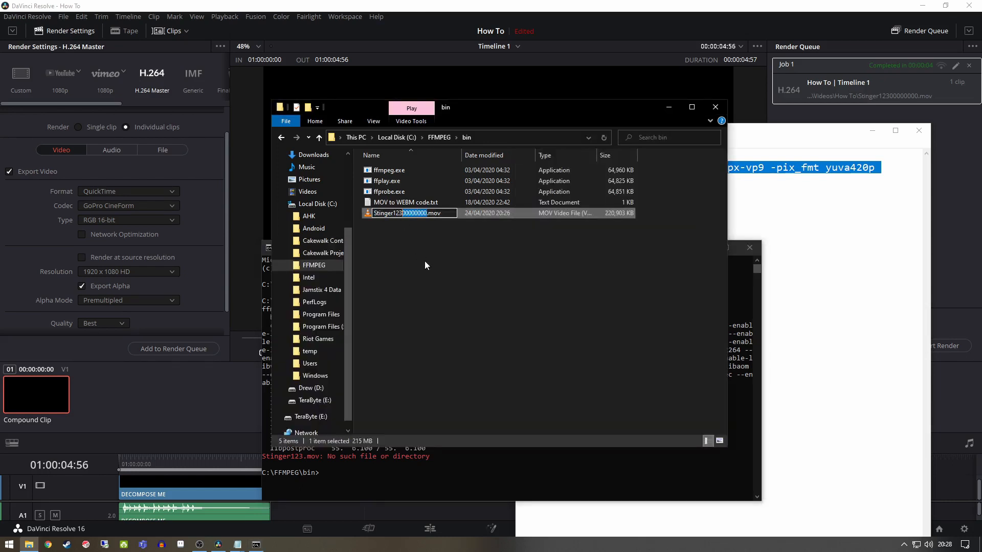
pyautogui.press('Delete')
pyautogui.press('Return')
# Rerun the previous ffmpeg command in Command Prompt to convert Stinger123.mov to output.webm
pyautogui.click(828, 231)
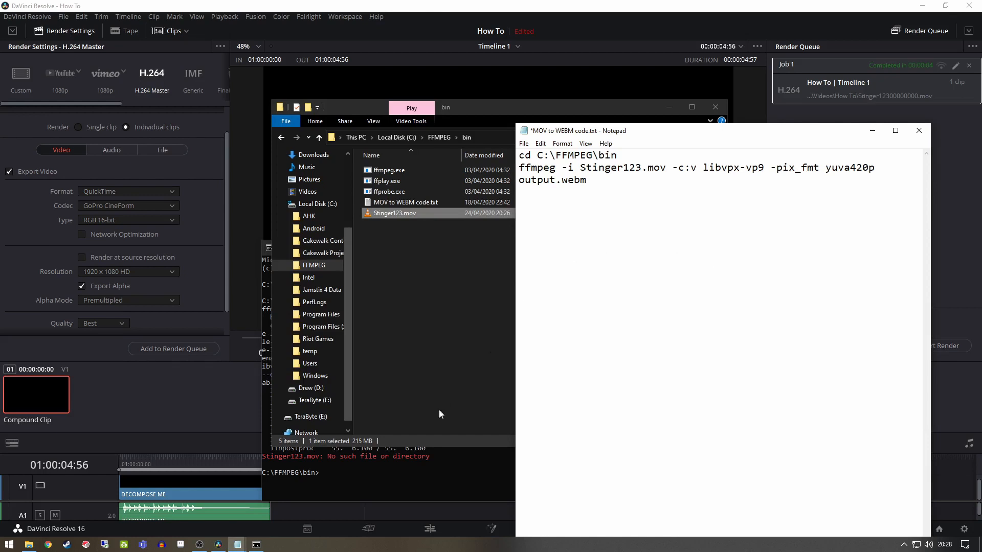
pyautogui.click(410, 468)
pyautogui.press('Up')
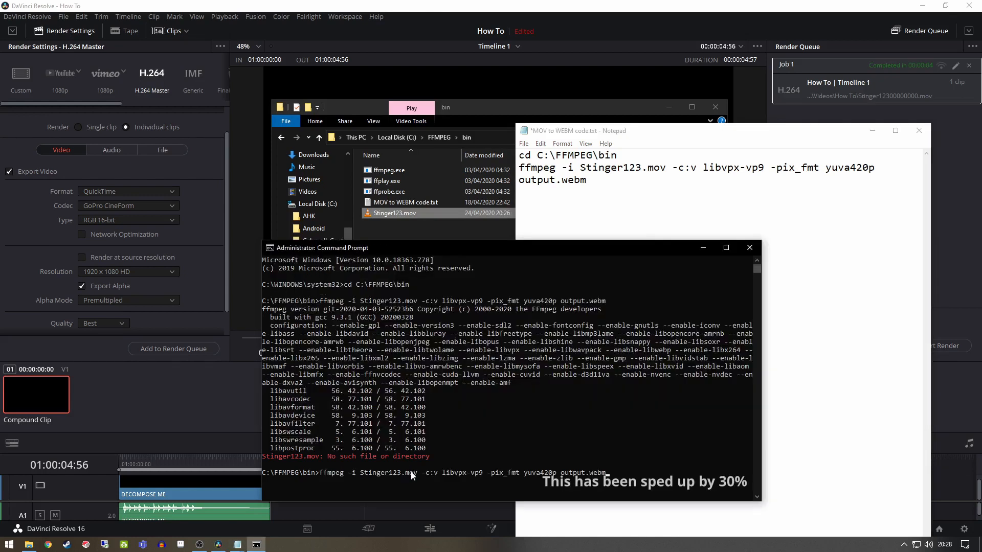
pyautogui.press('Return')
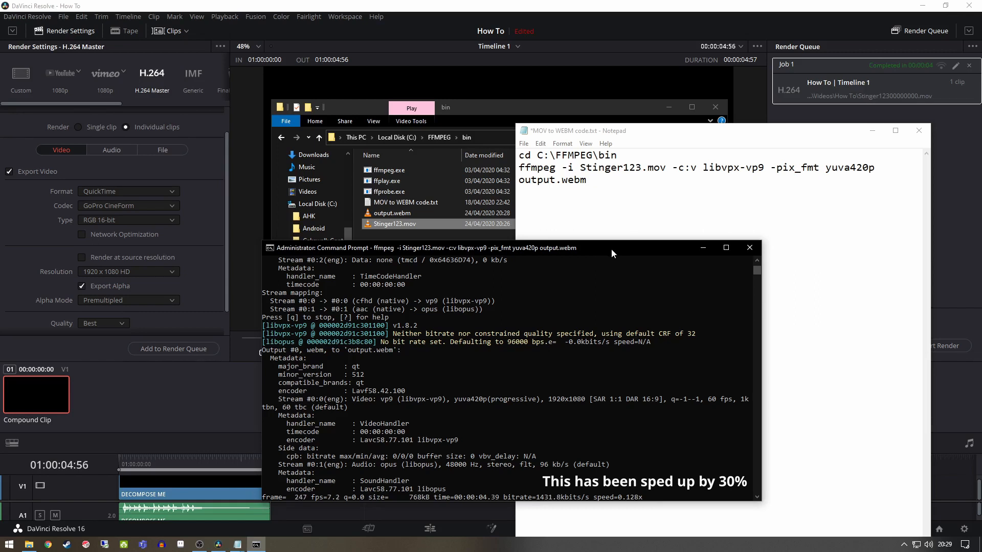
# Switch to OBS and add a Stinger scene transition, keeping the name Stinger
pyautogui.rightClick(200, 544)
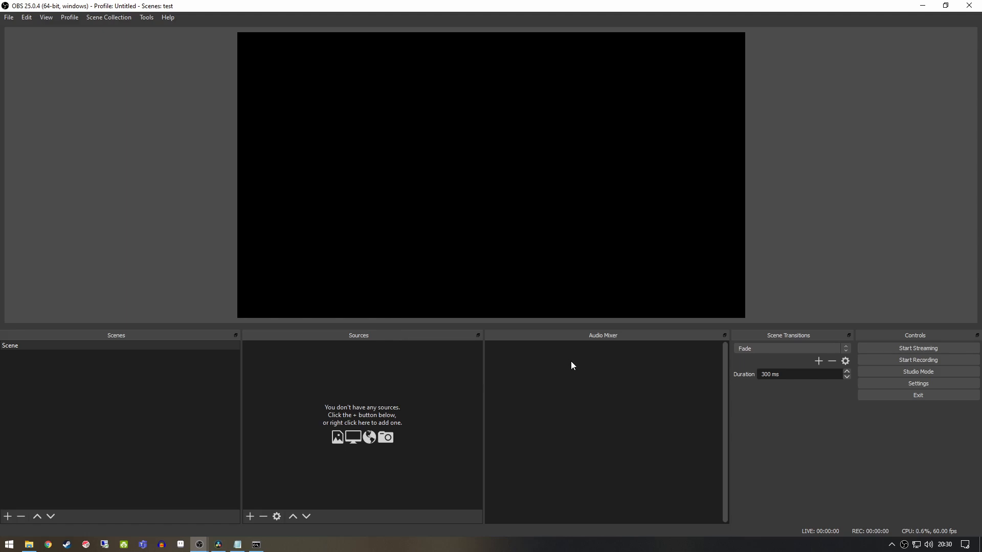
pyautogui.click(820, 361)
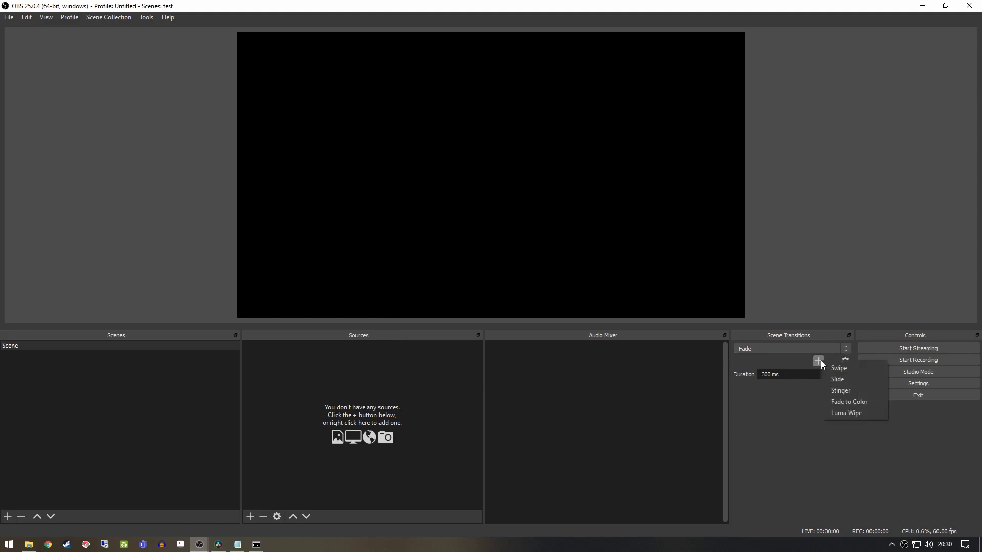
pyautogui.click(852, 392)
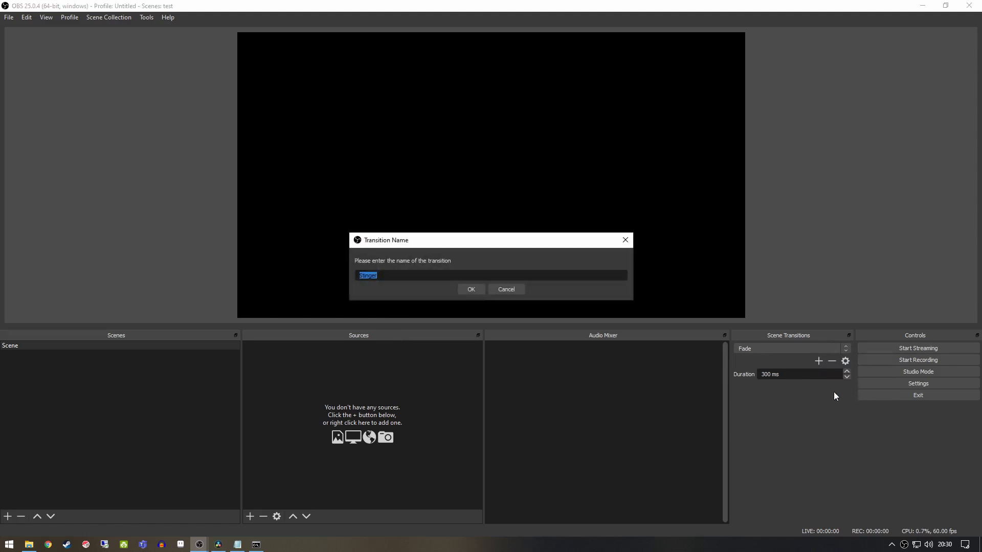
pyautogui.click(474, 290)
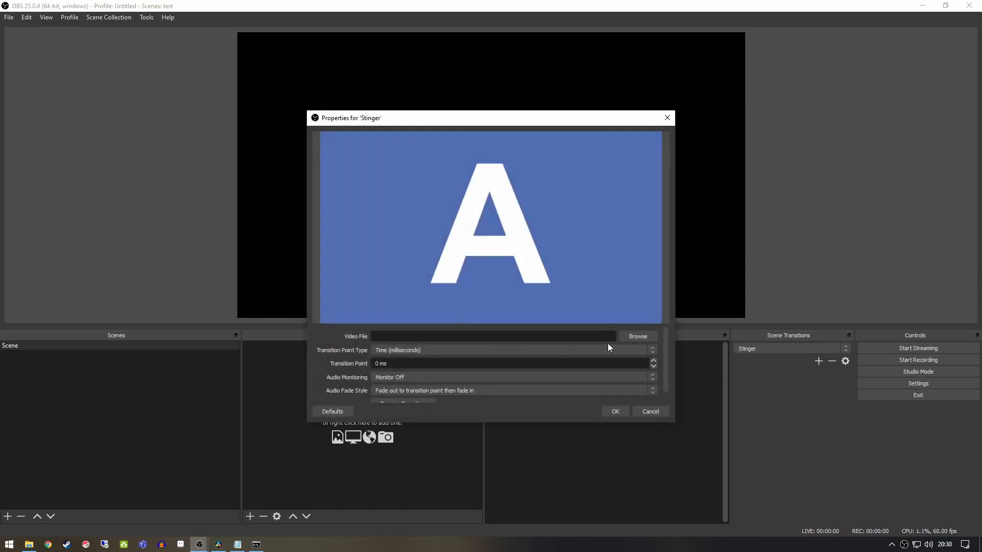
# Load output.webm from C:\FFMPEG\bin as the stinger transition's video file
pyautogui.click(639, 337)
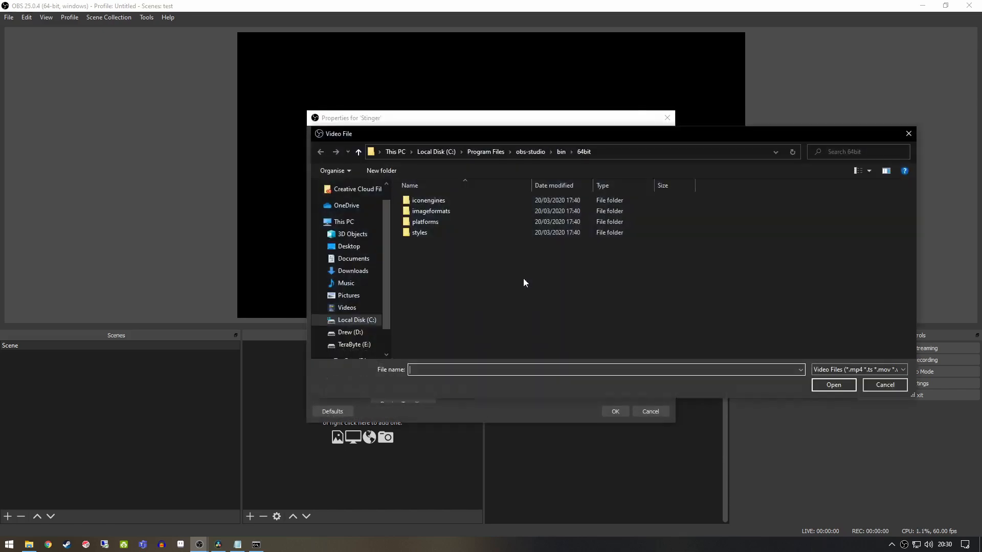
pyautogui.click(355, 320)
pyautogui.doubleClick(439, 244)
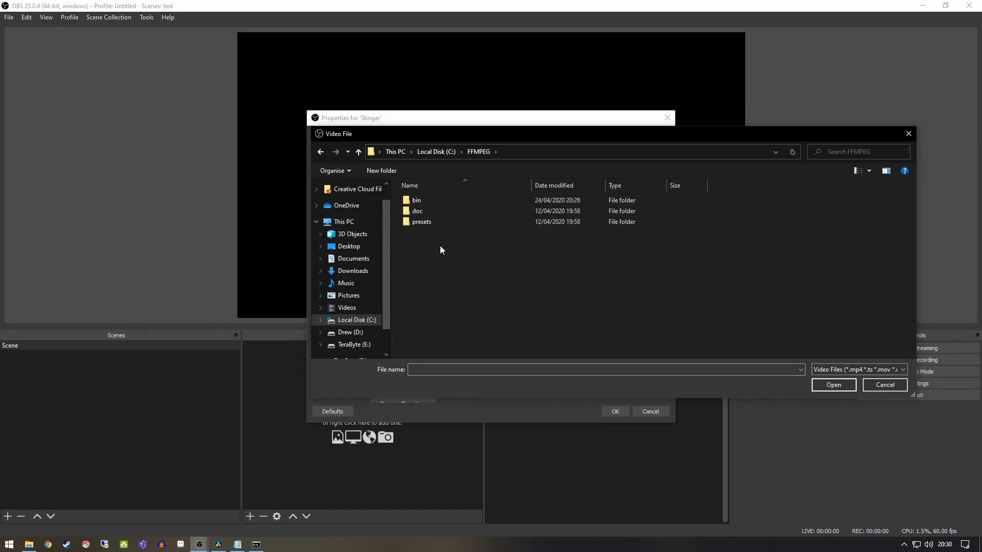
pyautogui.doubleClick(426, 202)
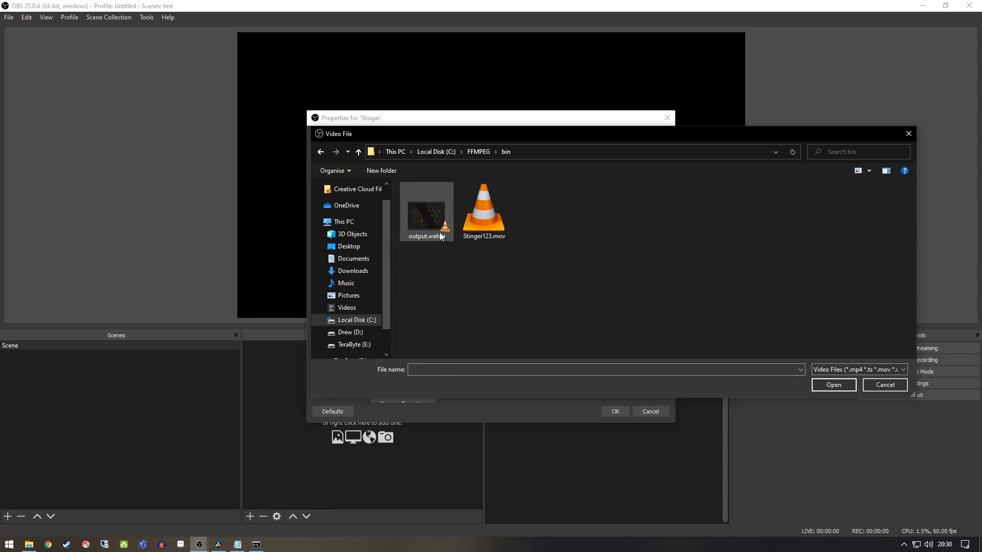
pyautogui.click(425, 220)
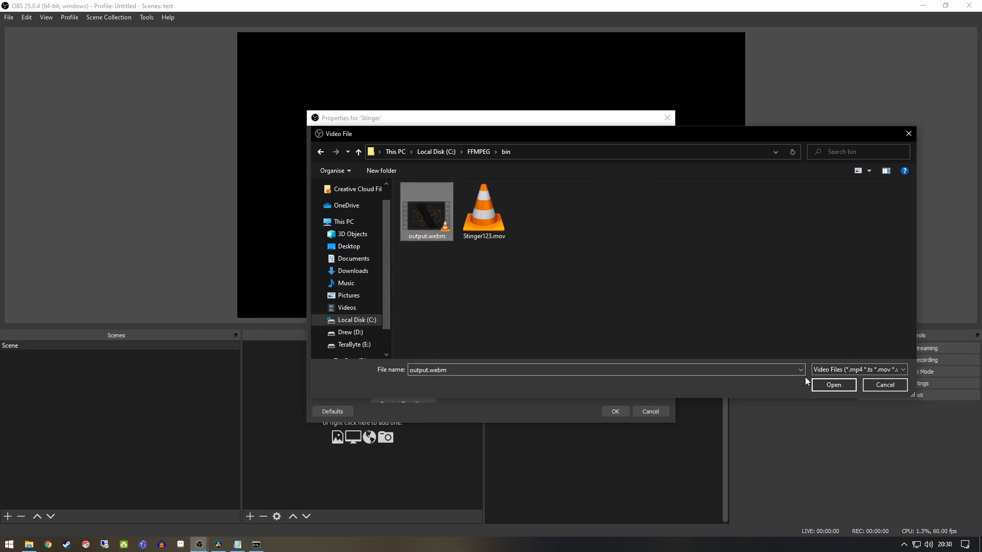
pyautogui.click(838, 384)
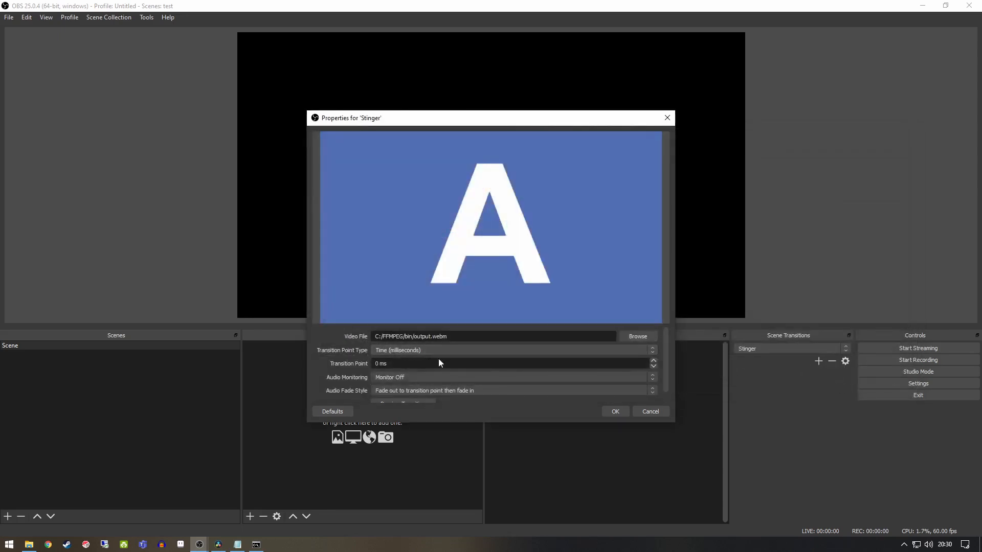
# Set the stinger's transition point type to Frame and its transition point to 130
pyautogui.doubleClick(410, 365)
pyautogui.write('130')
pyautogui.click(550, 354)
pyautogui.click(421, 366)
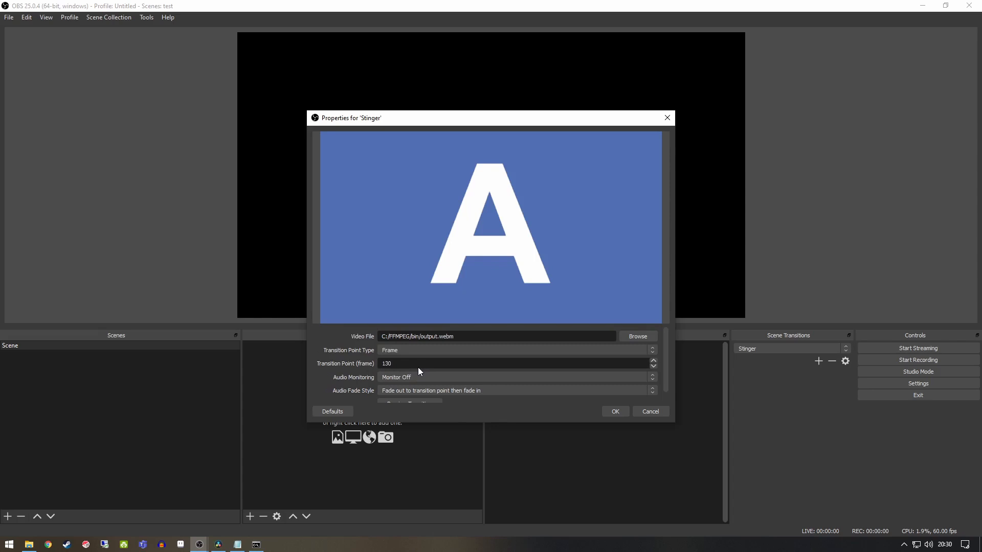
# Preview the stinger transition and accept its properties
pyautogui.scroll(-1, 430, 367)
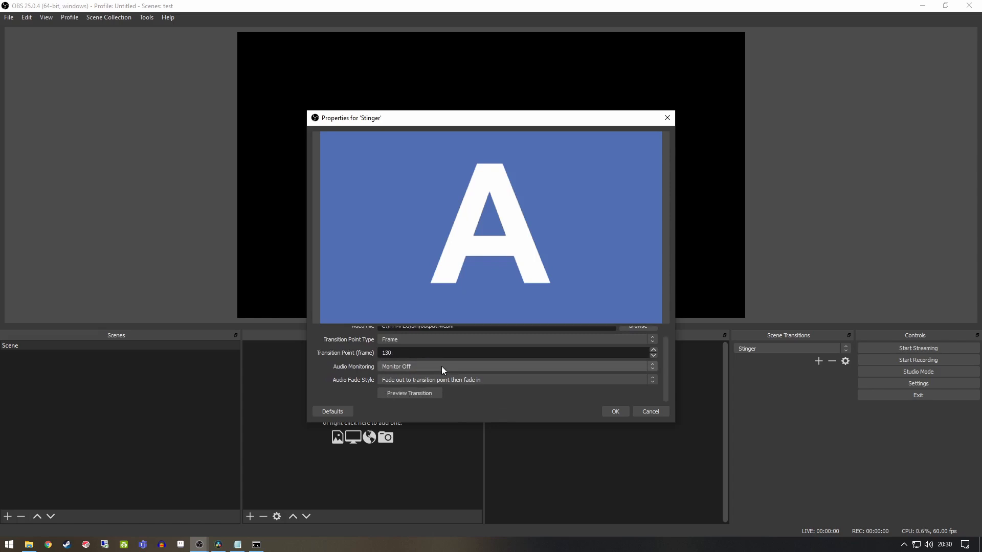
pyautogui.click(427, 394)
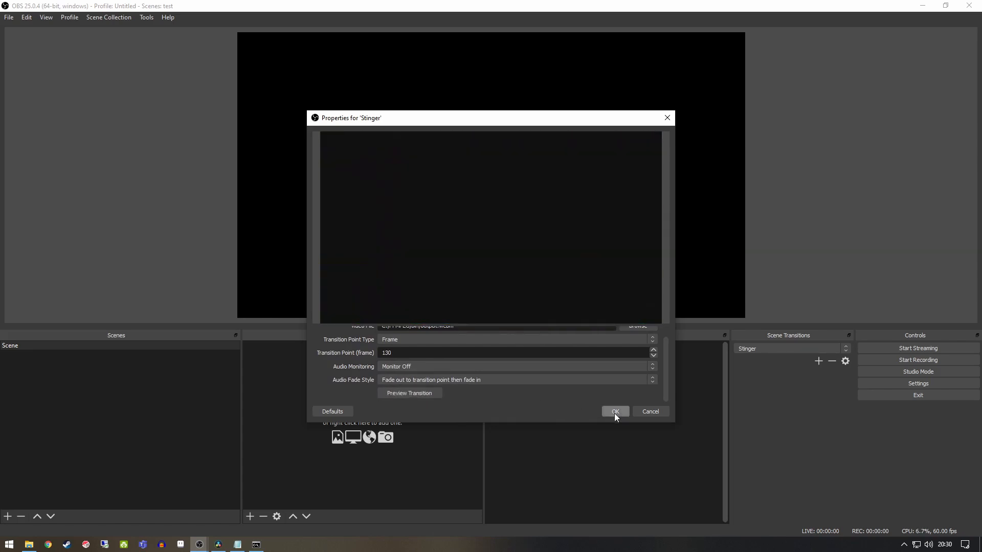
pyautogui.click(615, 413)
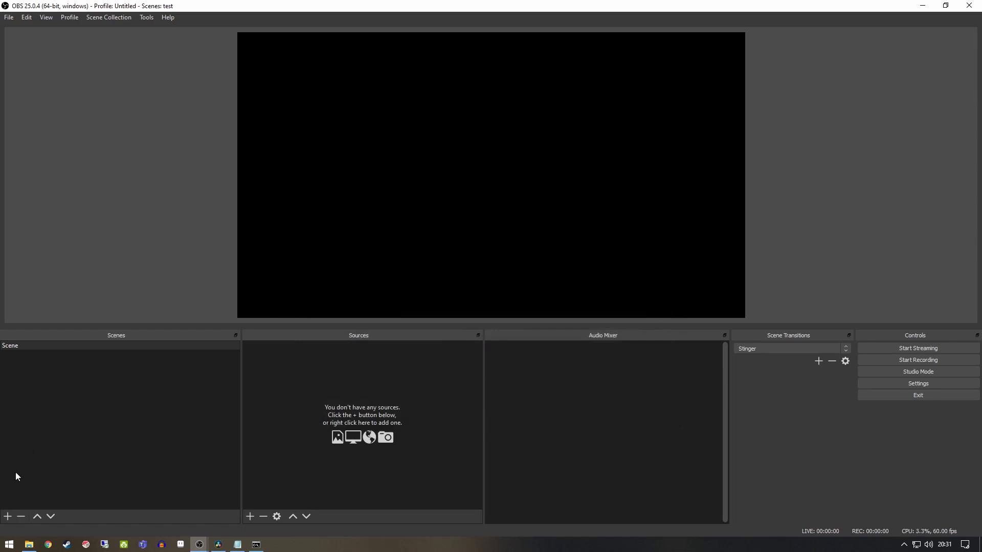
# Add a scene named Scene 2 and switch back to Scene to test the stinger transition
pyautogui.click(7, 517)
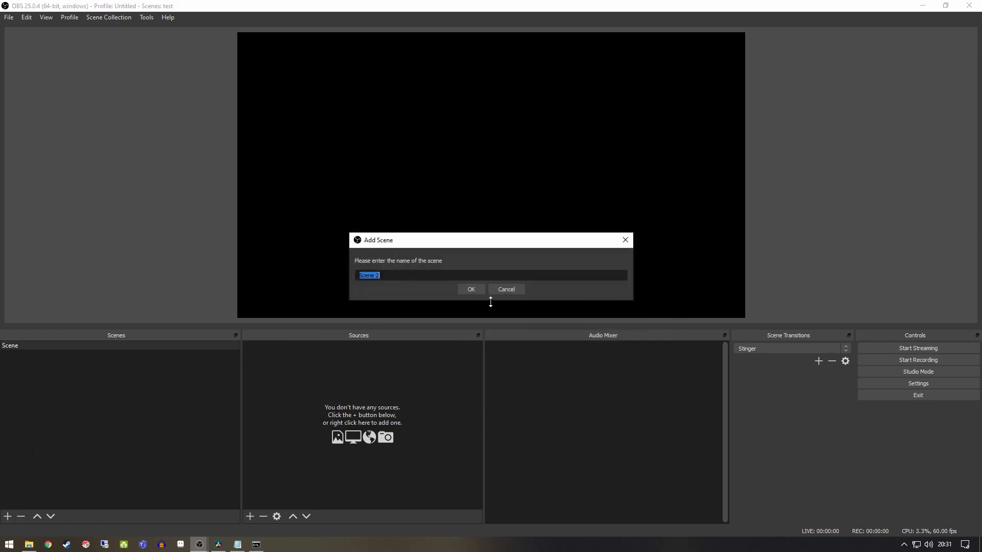
pyautogui.click(471, 289)
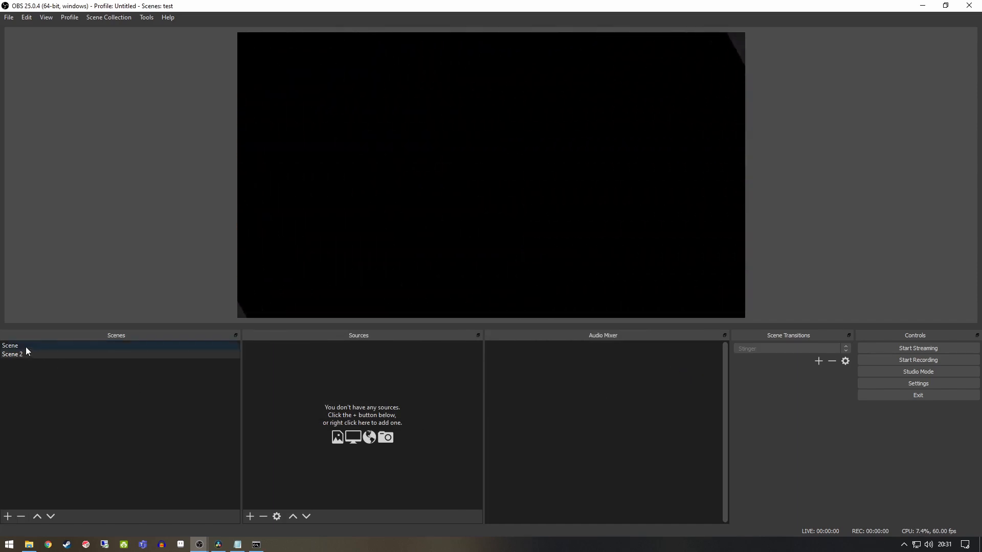
pyautogui.click(26, 347)
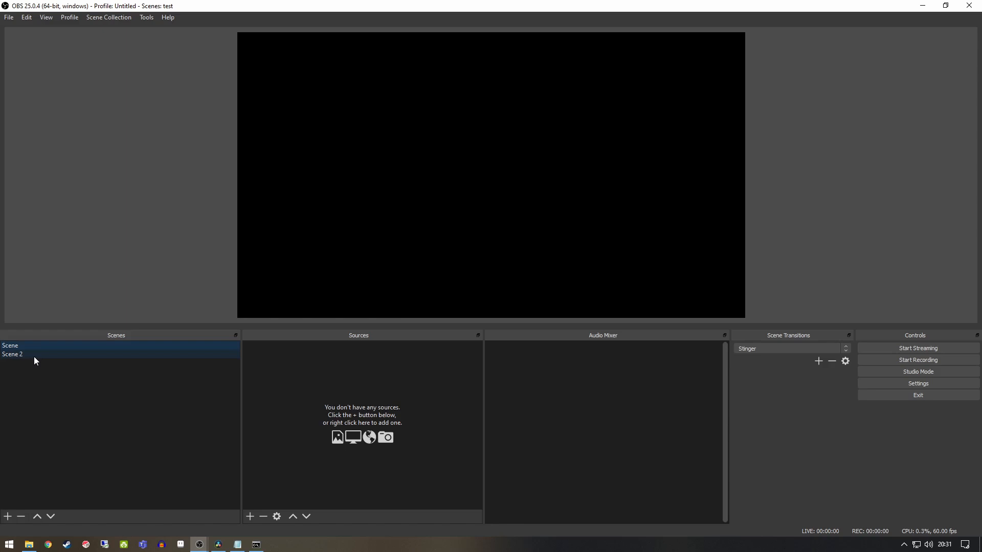
pyautogui.moveTo(199, 545)
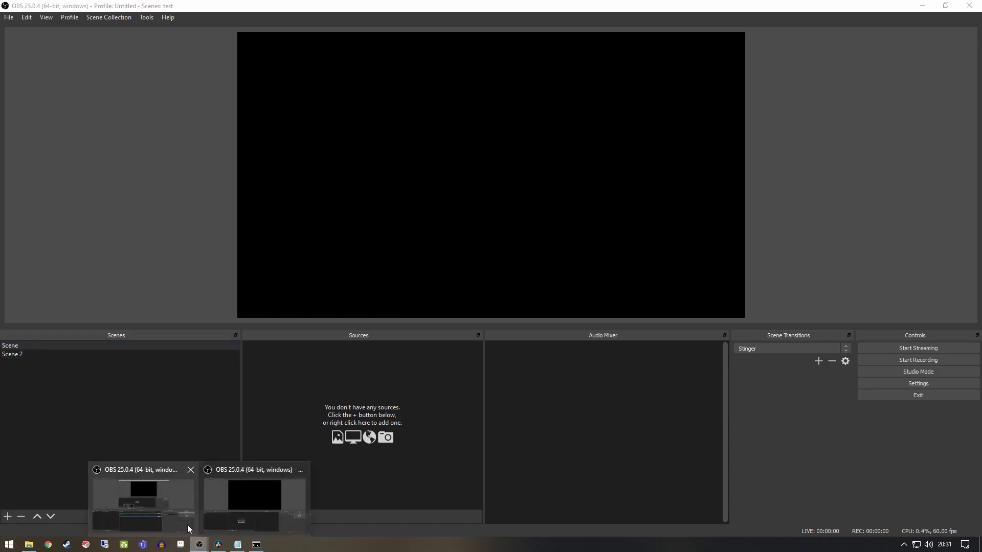